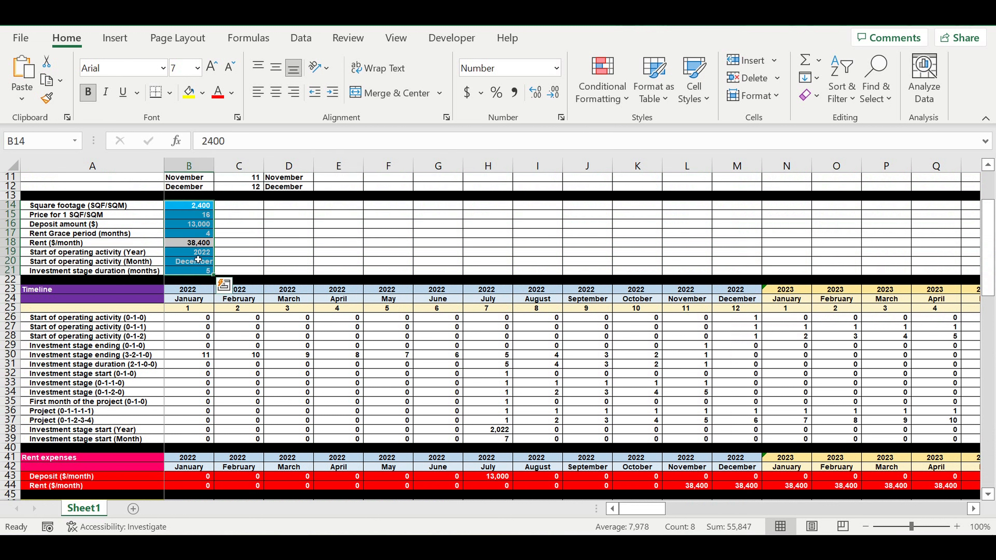
Examine the existing model sections: the start-date inputs, rent expenses, investment item inputs and the monthly investment plan in rows 82 to 113
drag(198, 253, 198, 262)
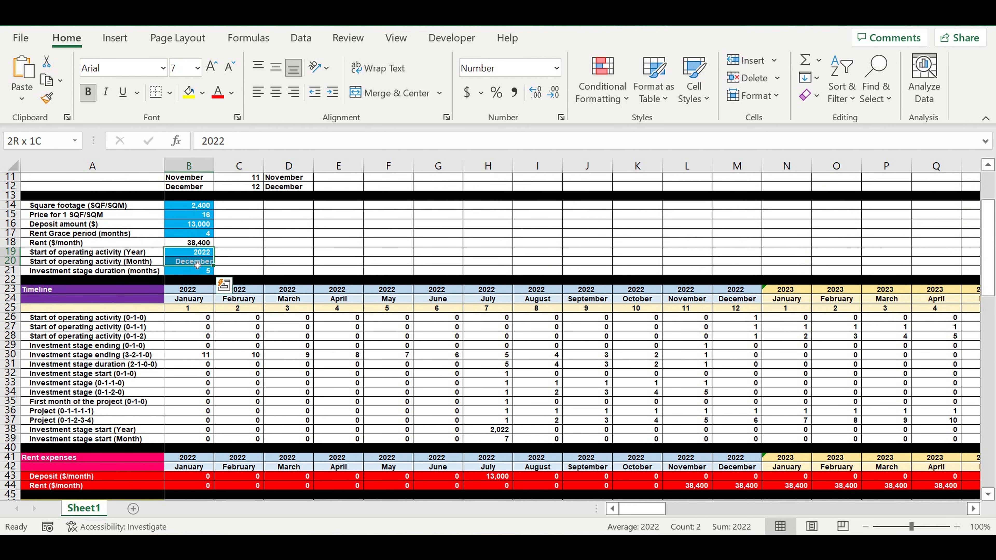
scroll(443, 359, down, 5)
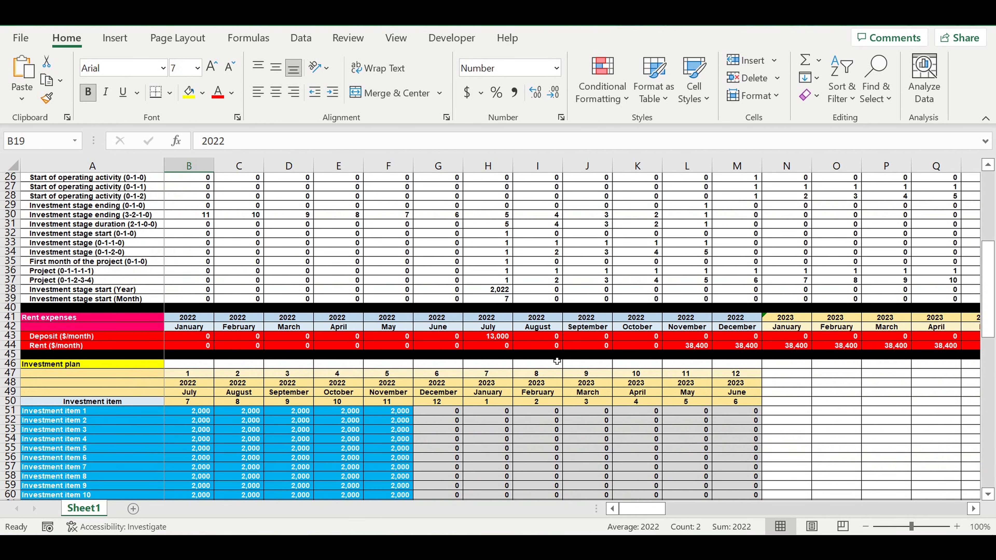
drag(500, 338, 850, 350)
scroll(546, 355, down, 2)
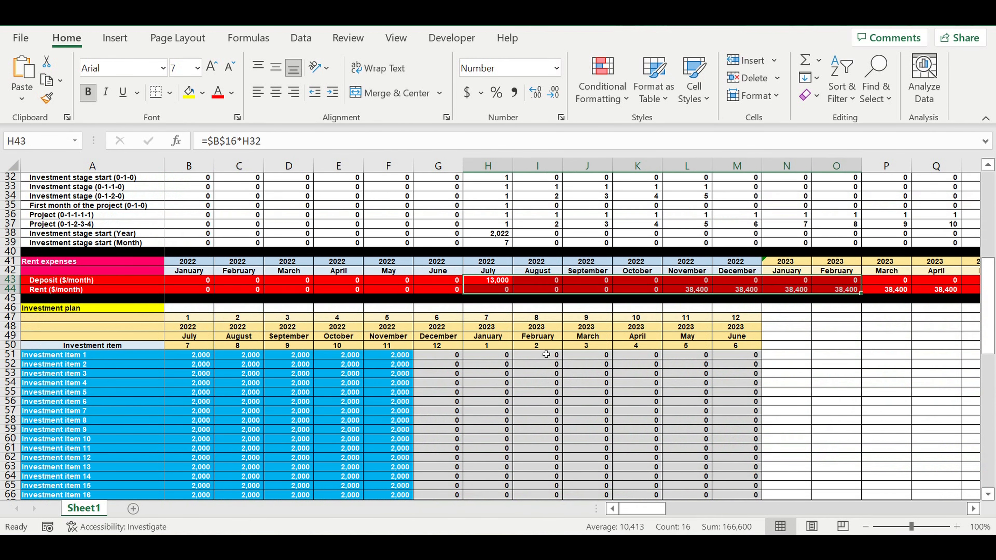
scroll(546, 355, down, 3)
click(132, 271)
drag(265, 322, 412, 469)
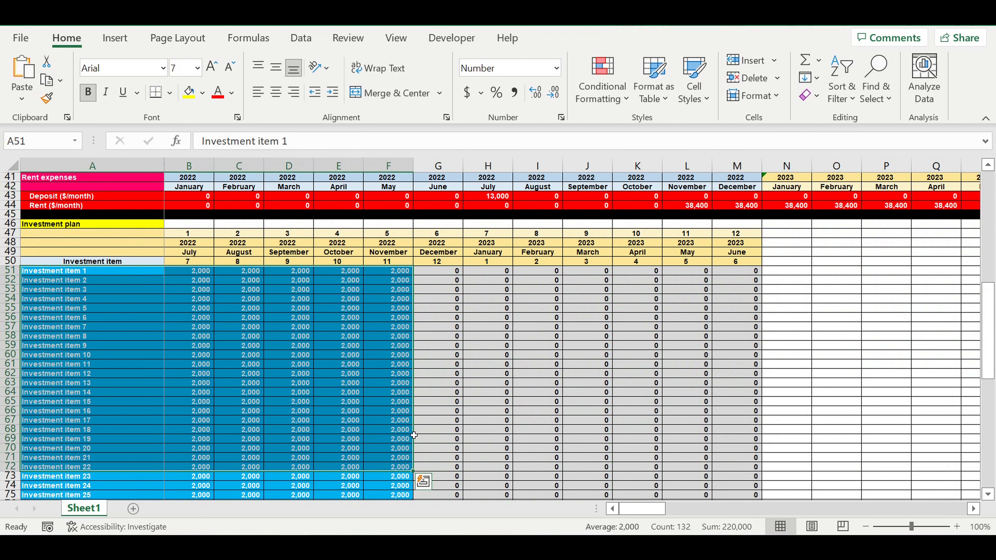
scroll(414, 433, down, 11)
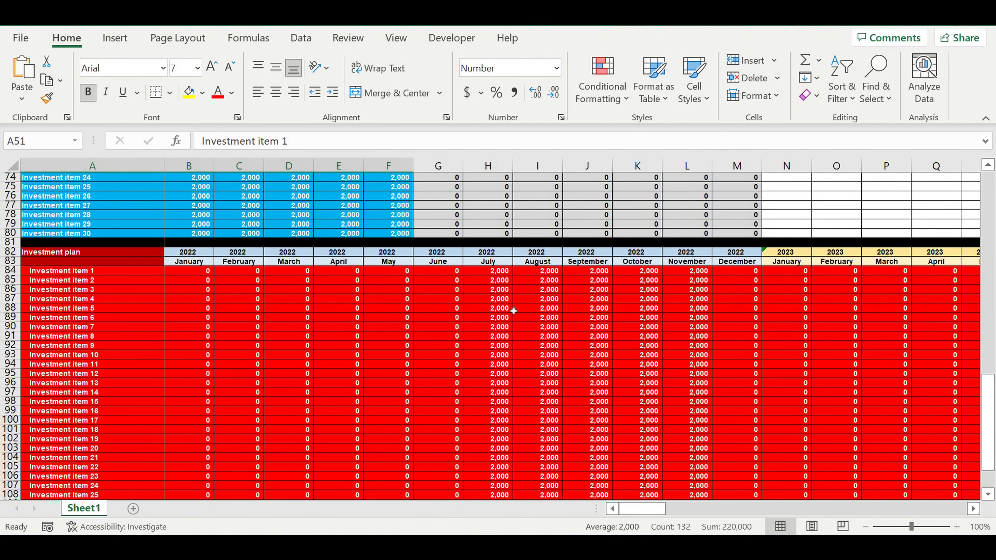
drag(489, 271, 692, 480)
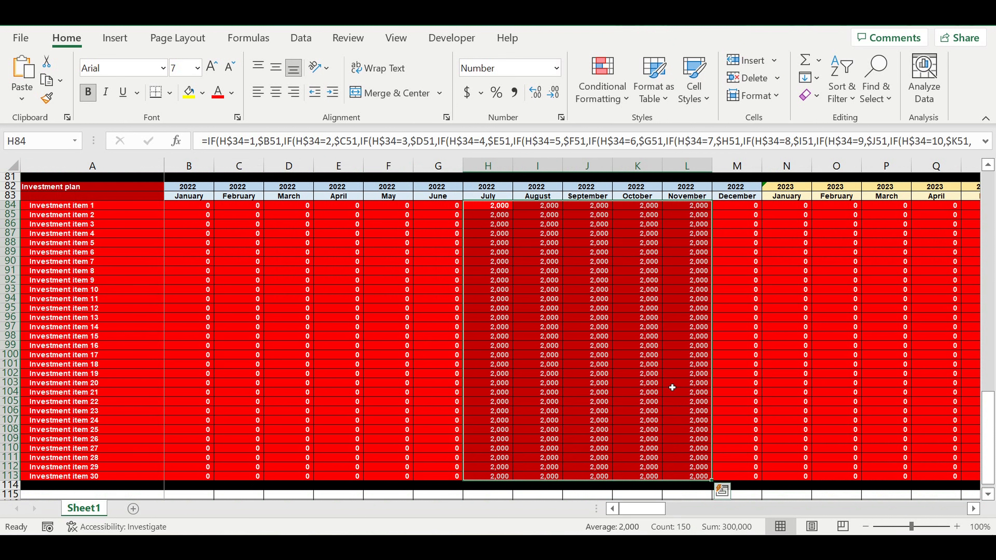
scroll(553, 341, down, 2)
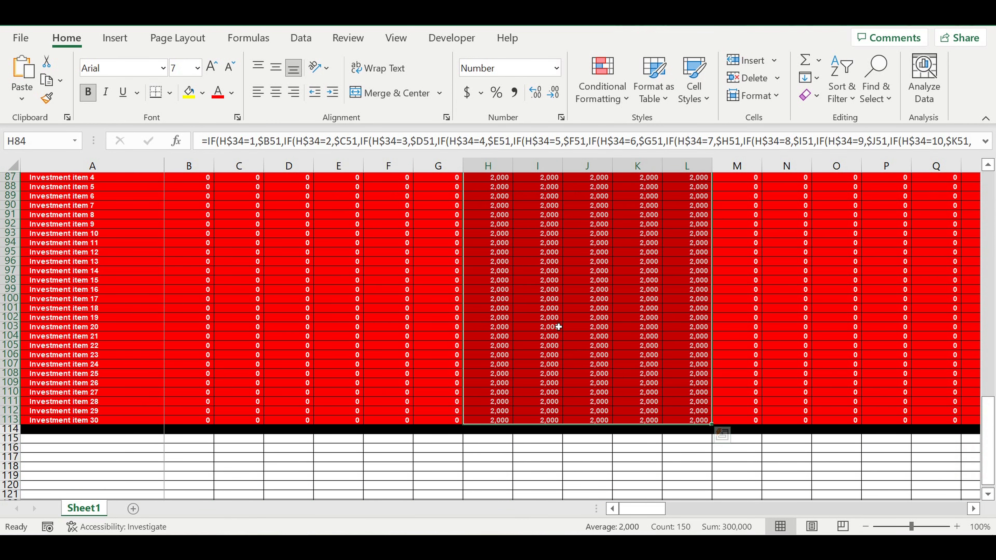
scroll(314, 328, down, 2)
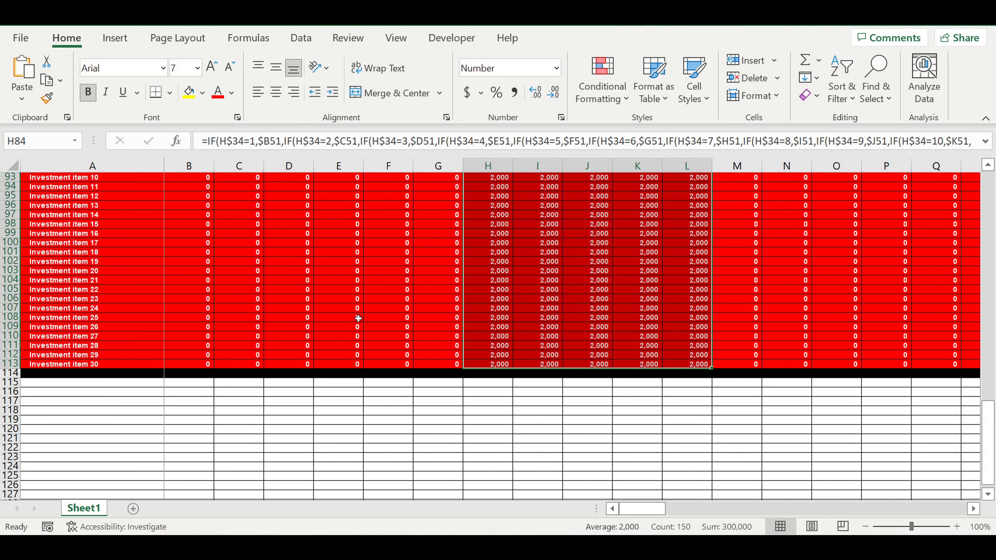
Enter the section heading "Costomers types" in cell A115, just below the investment plan
click(125, 403)
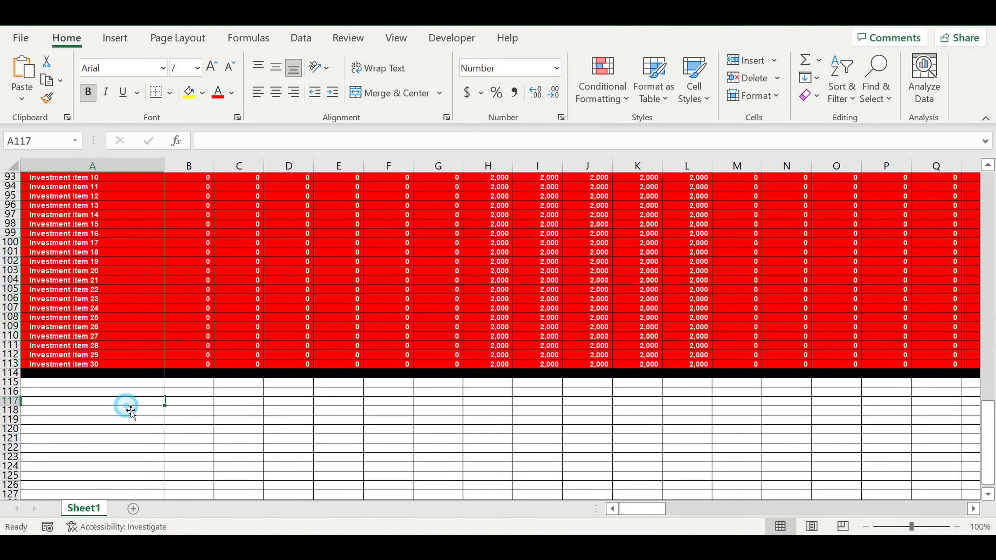
click(109, 382)
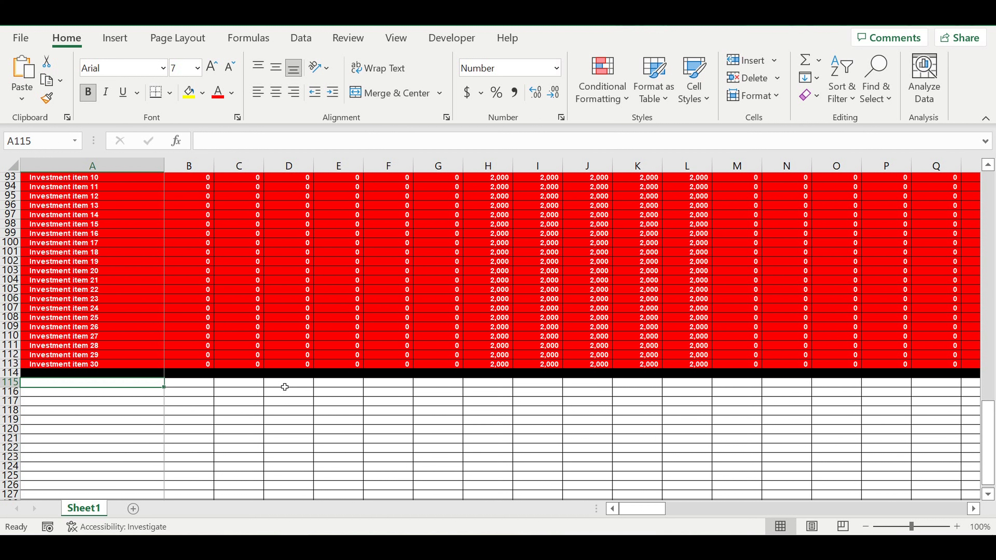
text(Cos)
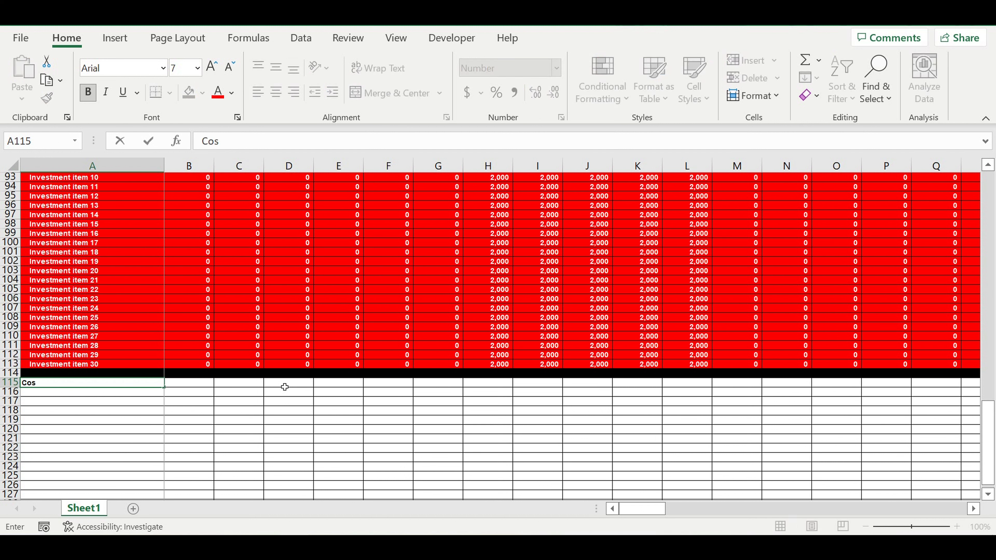
text(tomers types)
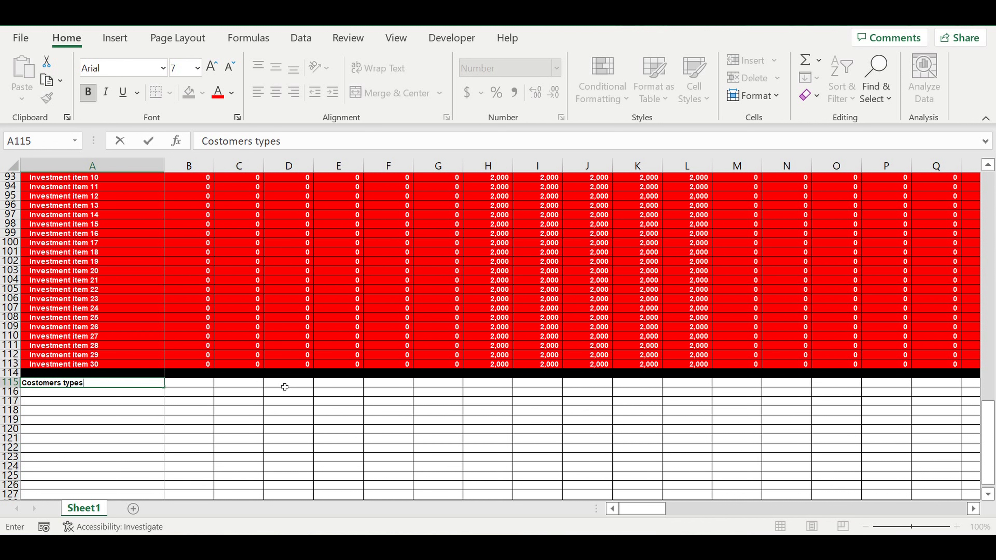
key(Return)
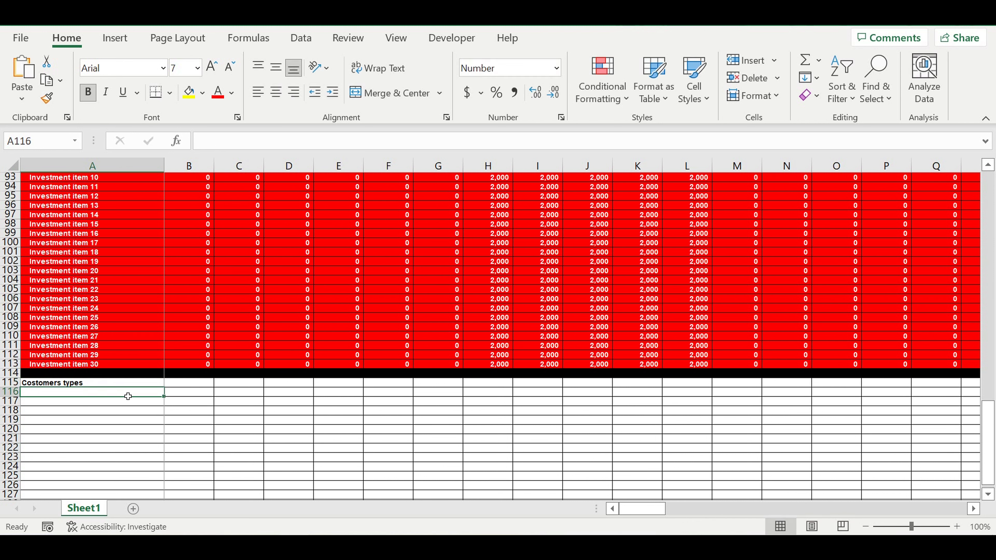
Enter "Customer type" in cell A116 and "Customer type 1" in cell A117
text(Custo)
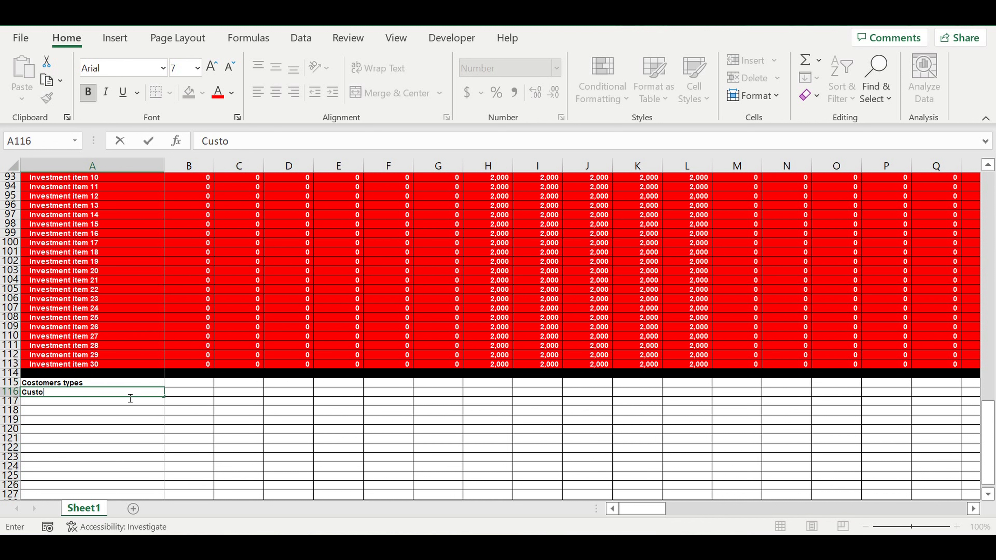
text(mer type)
key(ctrl+Return)
click(115, 403)
text(Customer)
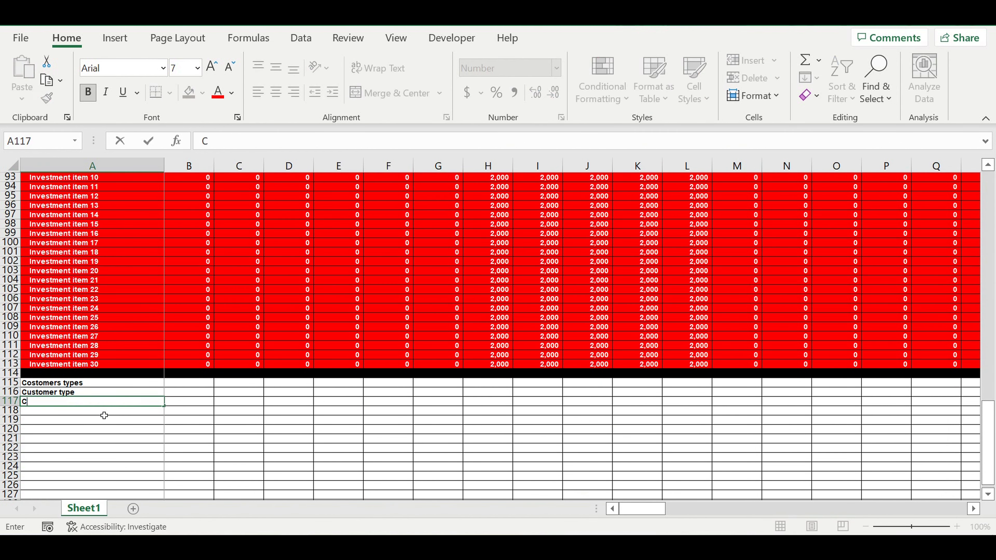
text( type 1)
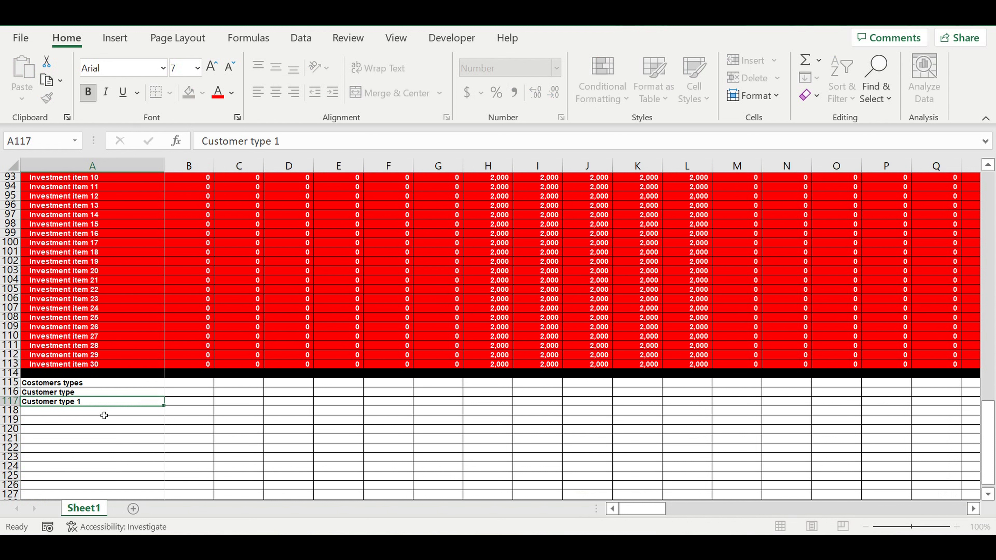
key(Return)
Extend the Customer type 1 series down to Customer type 5 in A121 and indent the five labels one level
click(98, 402)
drag(164, 405, 157, 445)
click(100, 466)
drag(90, 401, 89, 440)
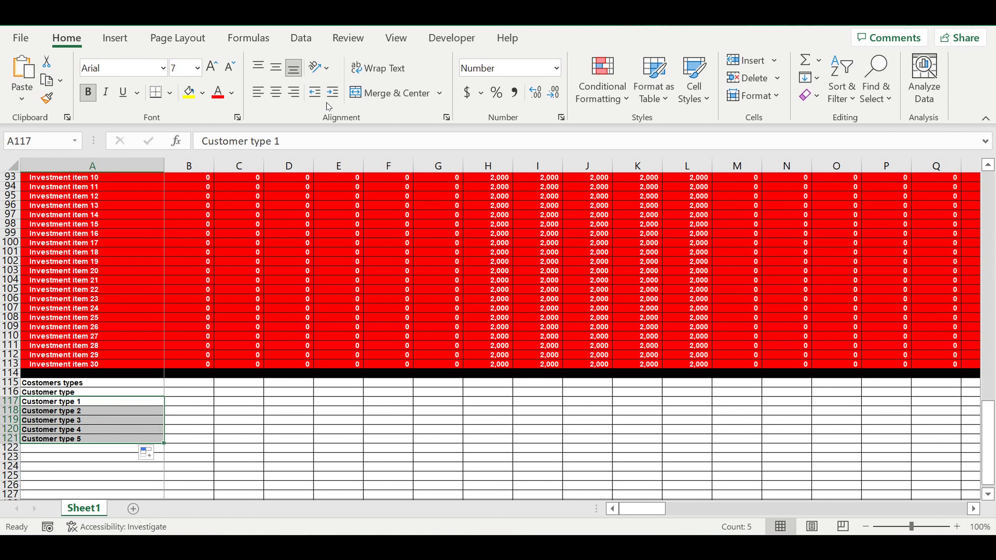
click(332, 95)
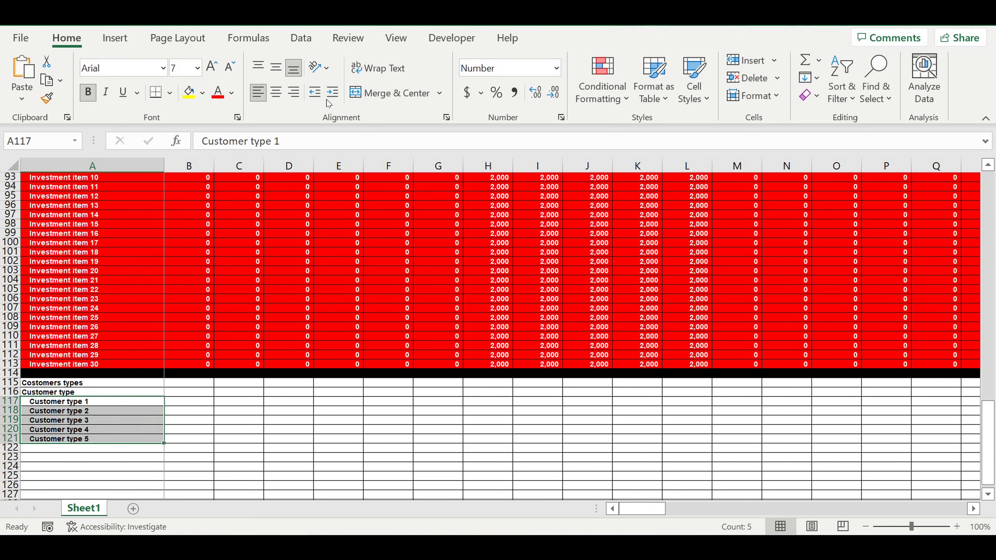
Format the five customer type cells A117:A121 with white text and a light blue fill
click(235, 98)
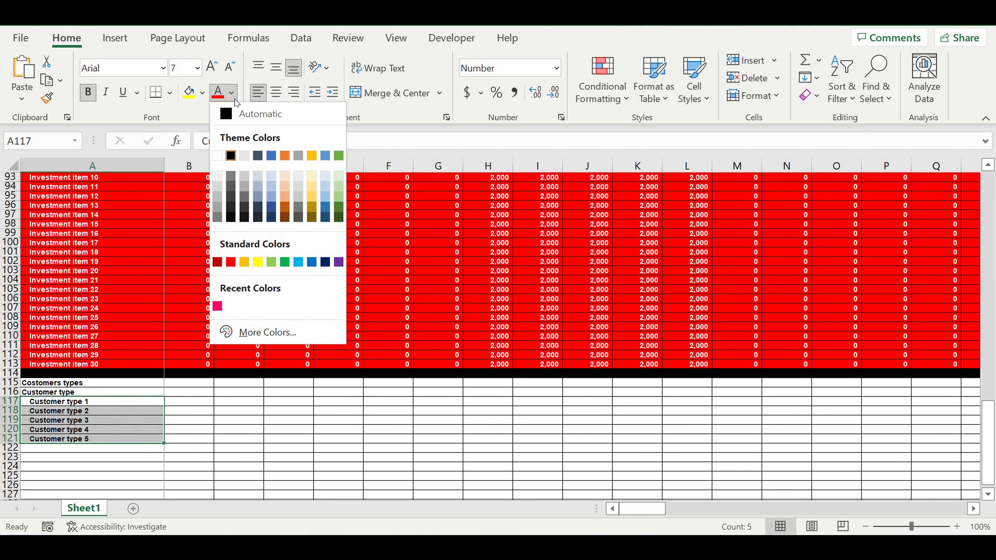
click(220, 157)
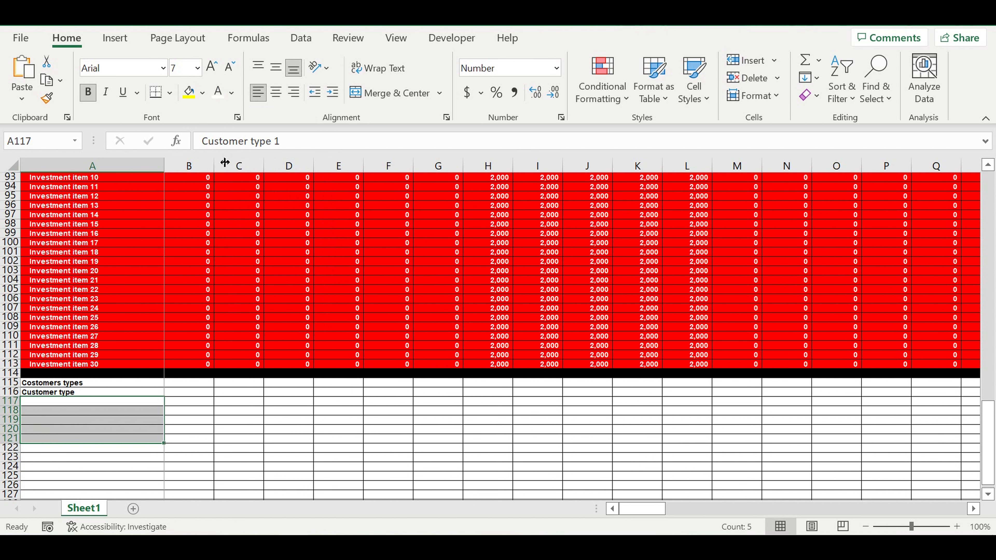
click(202, 92)
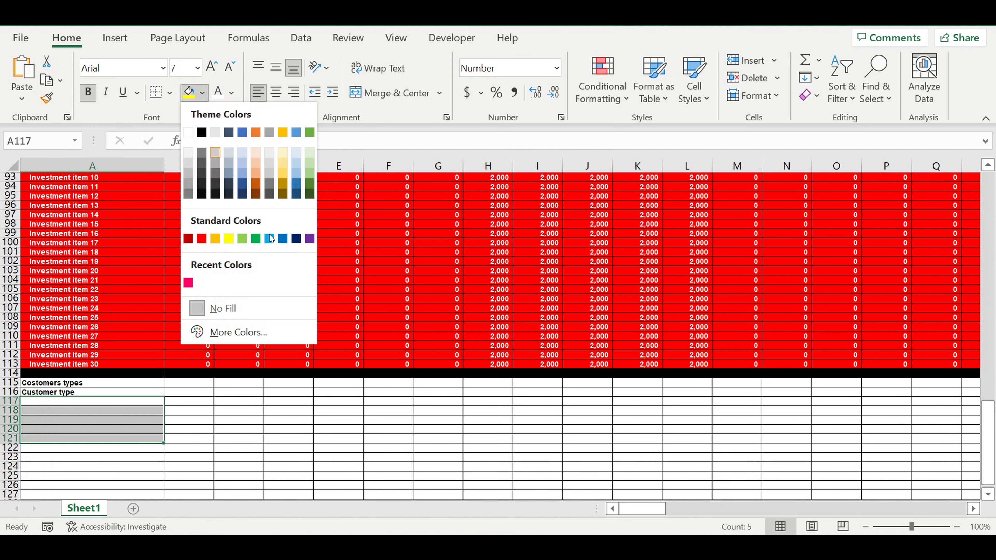
click(270, 239)
click(238, 429)
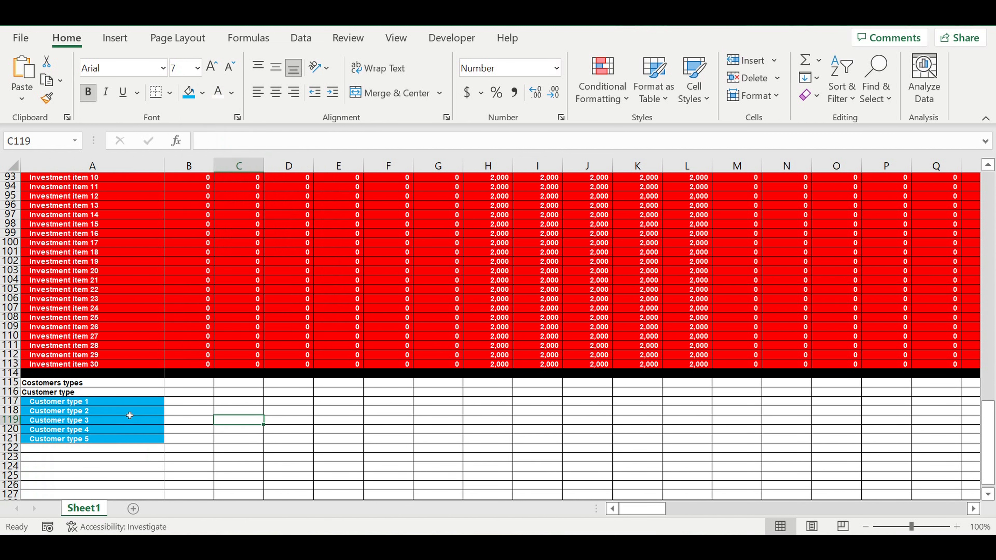
Examine the blue input cells throughout the sheet: the customer types, the investment item amounts, and the rent and start-date inputs in B14:B21
click(60, 401)
drag(61, 411, 66, 440)
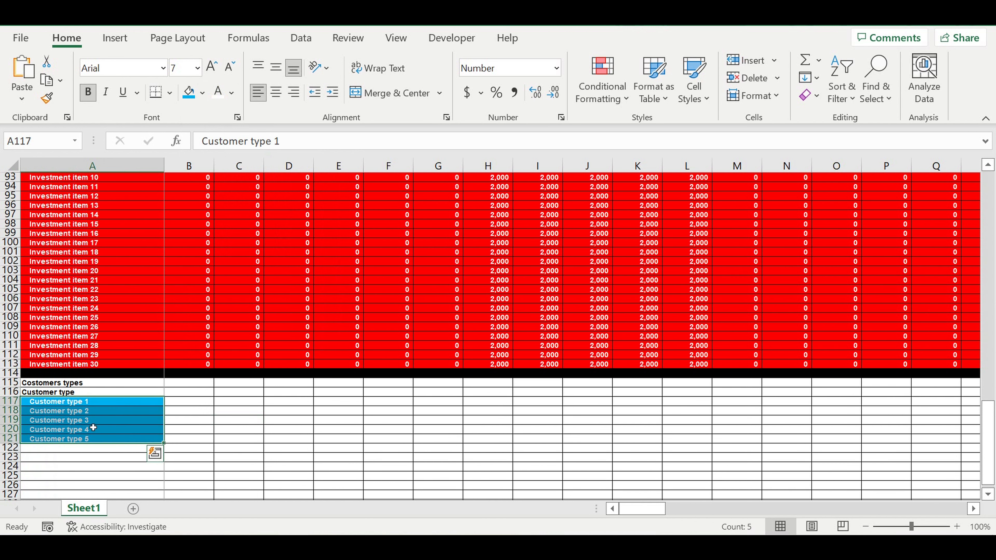
scroll(128, 384, up, 3)
scroll(127, 384, up, 4)
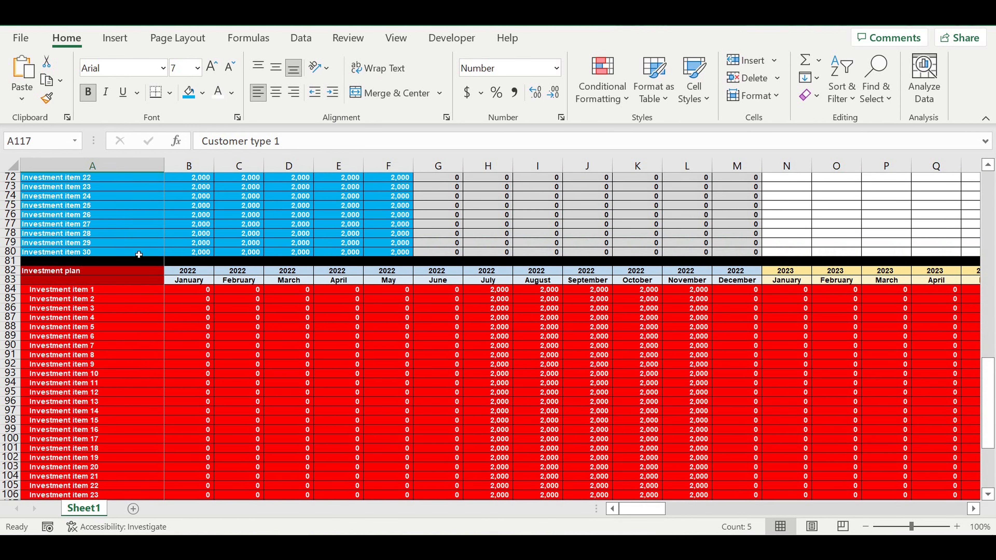
scroll(137, 255, up, 7)
drag(95, 234, 94, 251)
drag(213, 284, 295, 339)
click(304, 273)
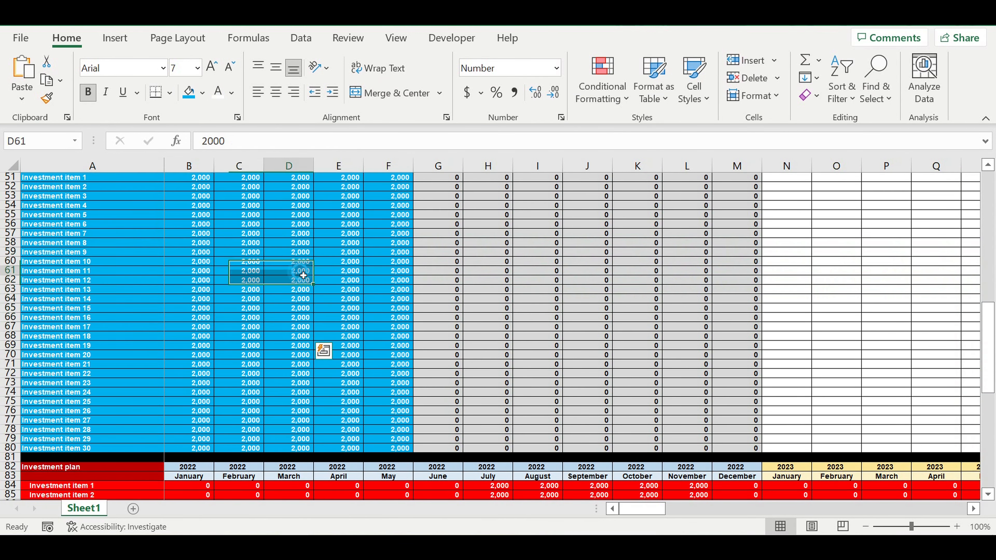
scroll(300, 291, up, 1)
scroll(296, 290, up, 14)
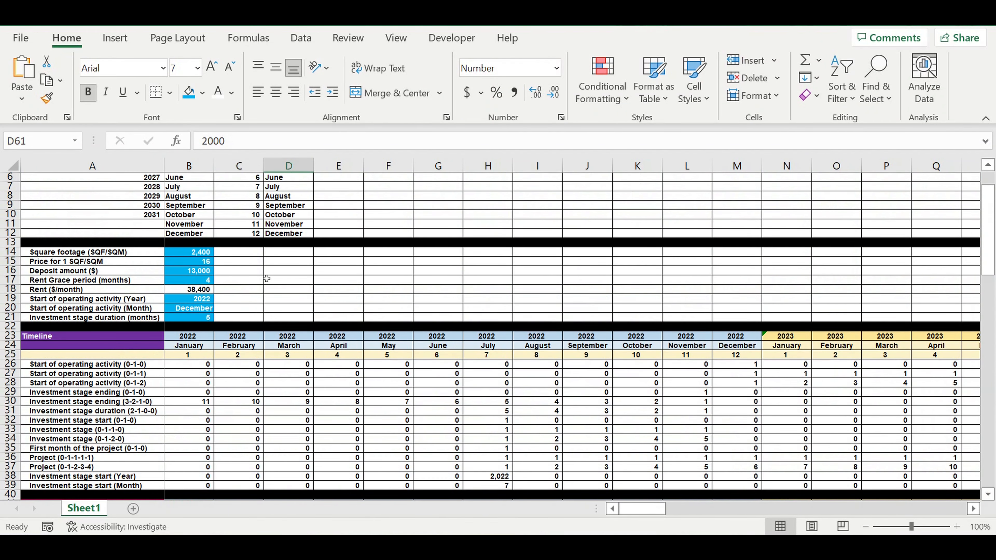
click(198, 253)
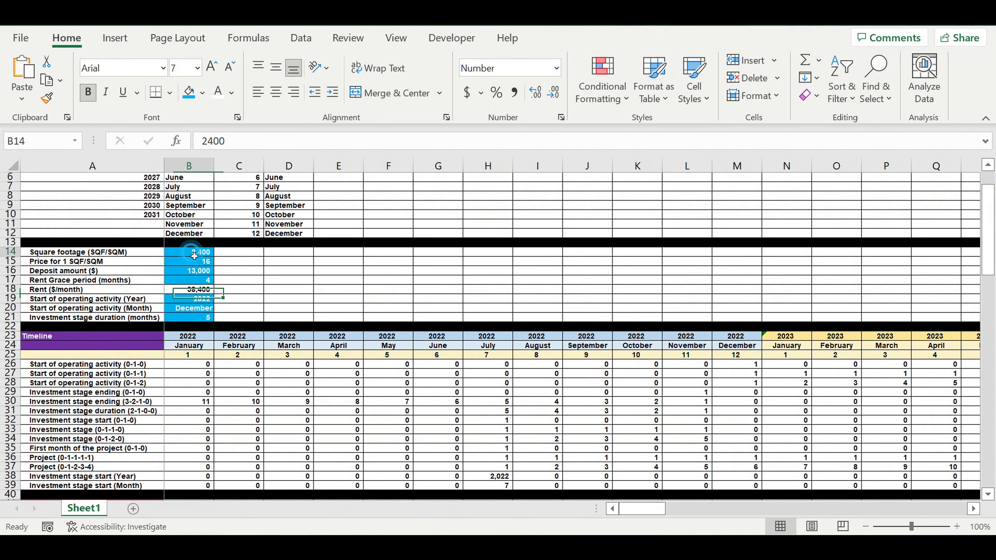
click(197, 261)
click(198, 271)
click(198, 281)
drag(198, 299, 198, 317)
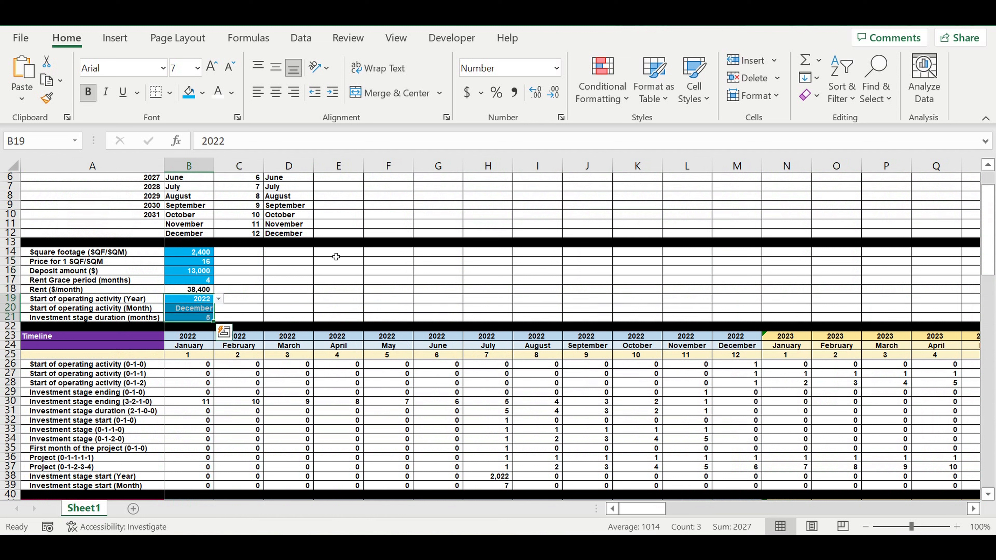
scroll(336, 359, down, 13)
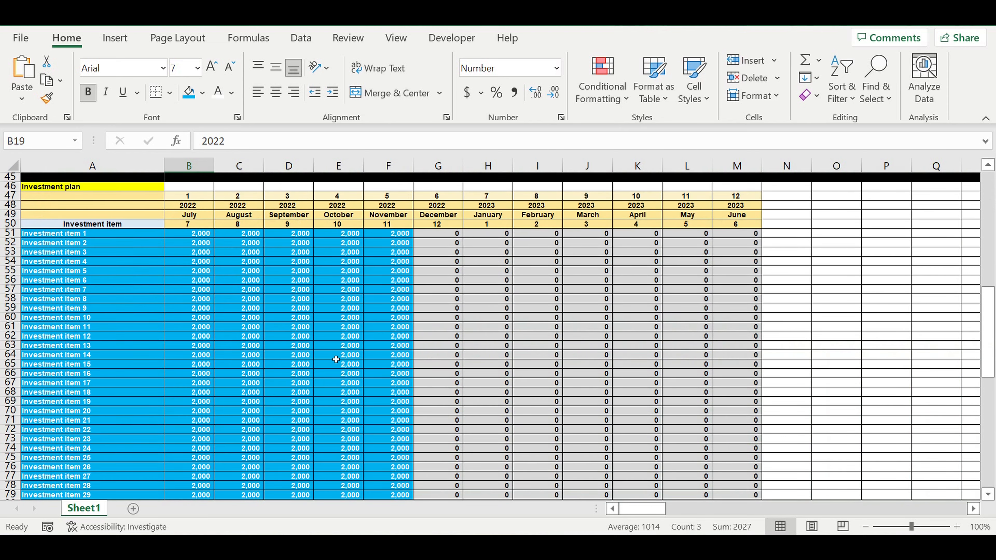
scroll(336, 359, down, 20)
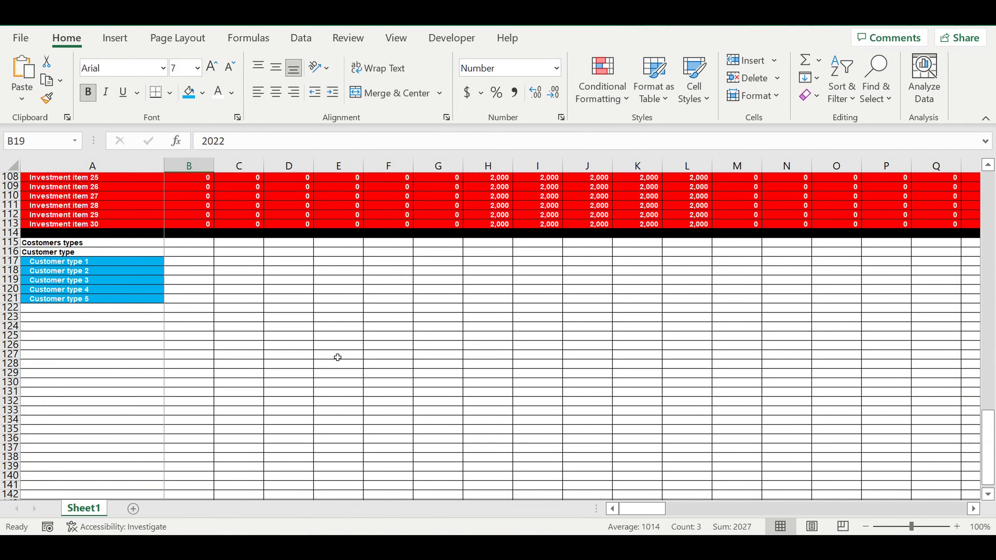
drag(87, 266, 90, 301)
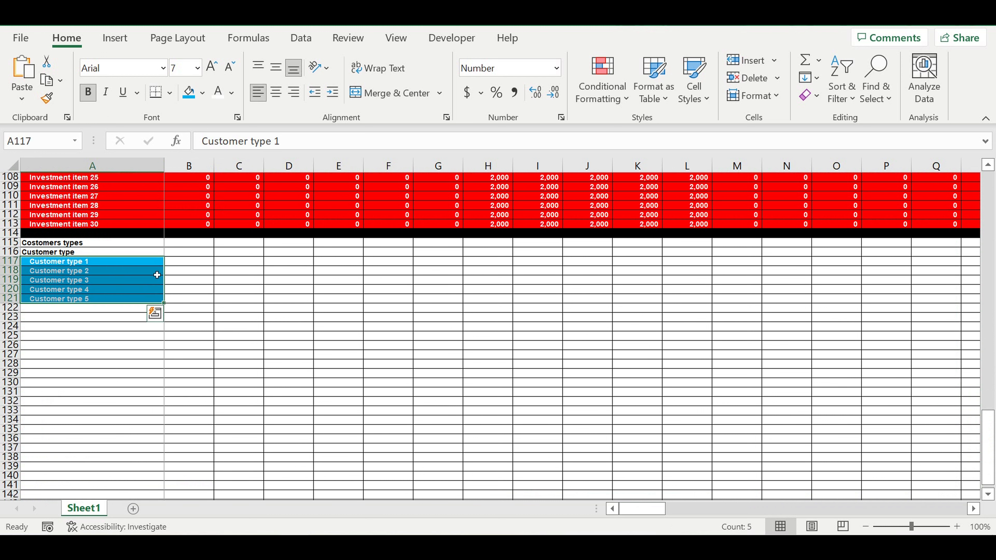
Fill the "Costomers types" heading in cell A115 with yellow
click(105, 243)
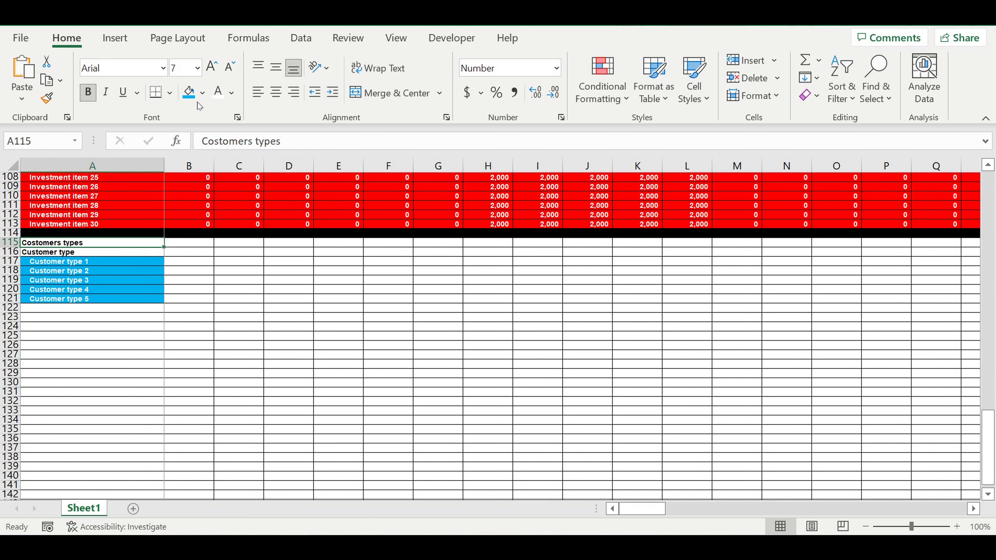
click(202, 92)
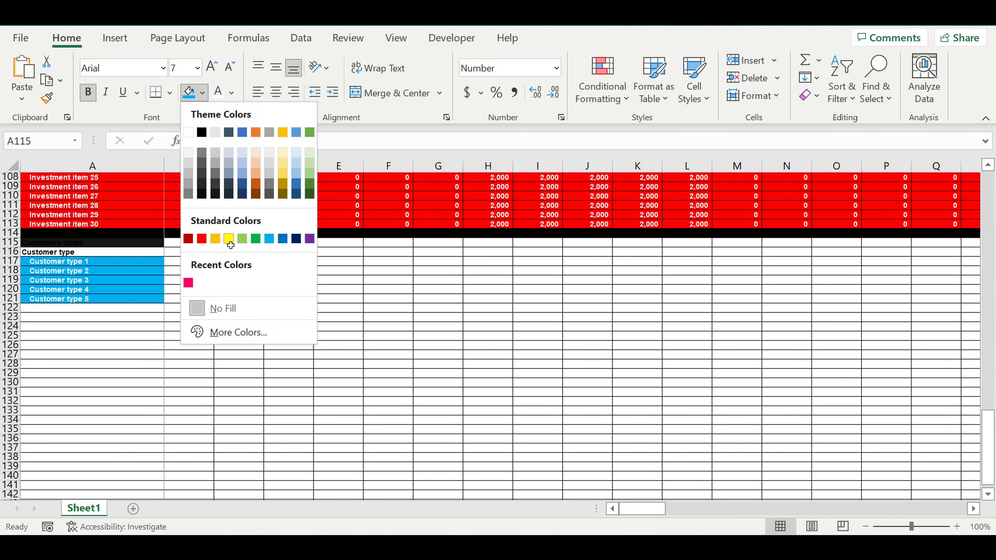
click(228, 239)
click(150, 251)
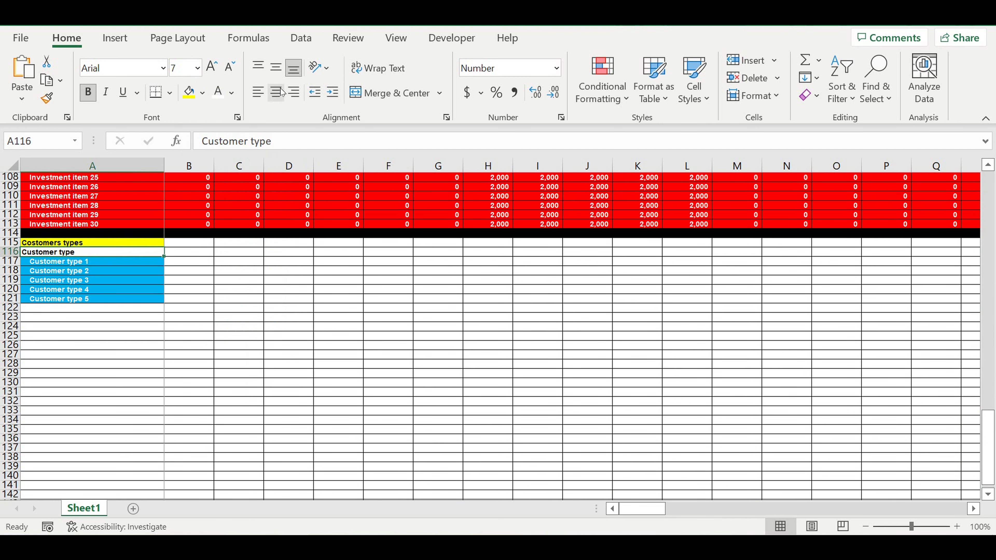
click(191, 252)
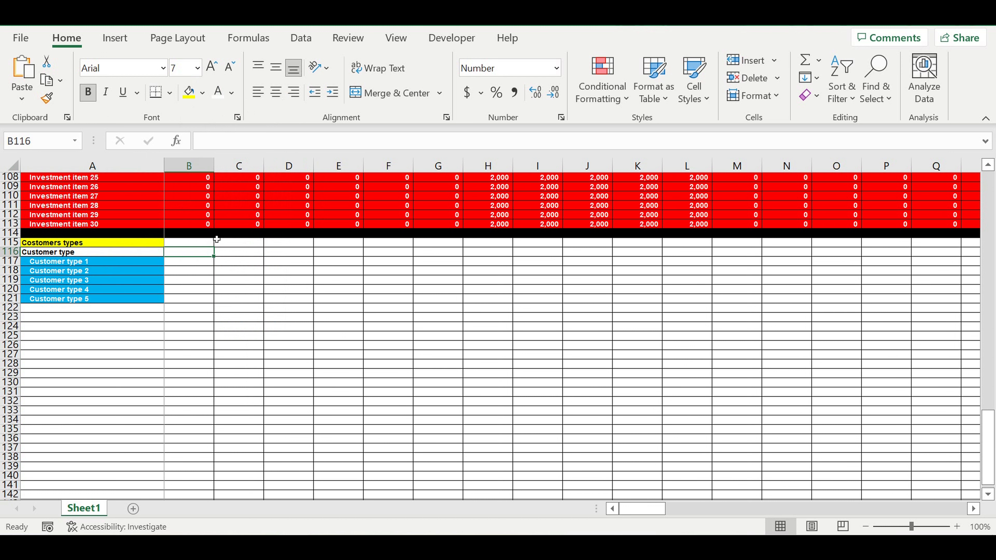
Enter the column heading ON/OFF in cell B116, beside the Customer type heading
text(On/off)
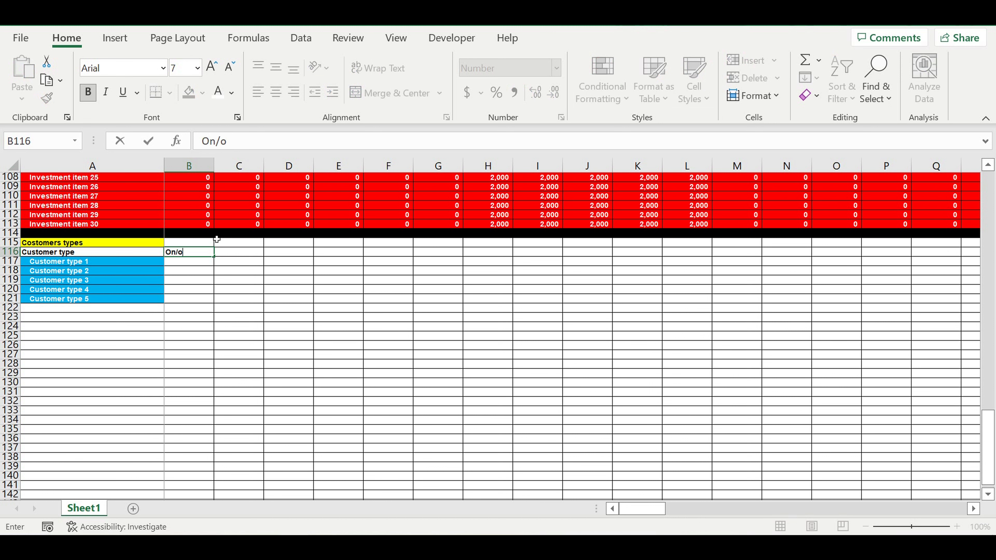
key(BackSpace)
key(BackSpace)
text(OFF)
click(227, 141)
key(BackSpace)
click(220, 142)
drag(222, 142, 228, 141)
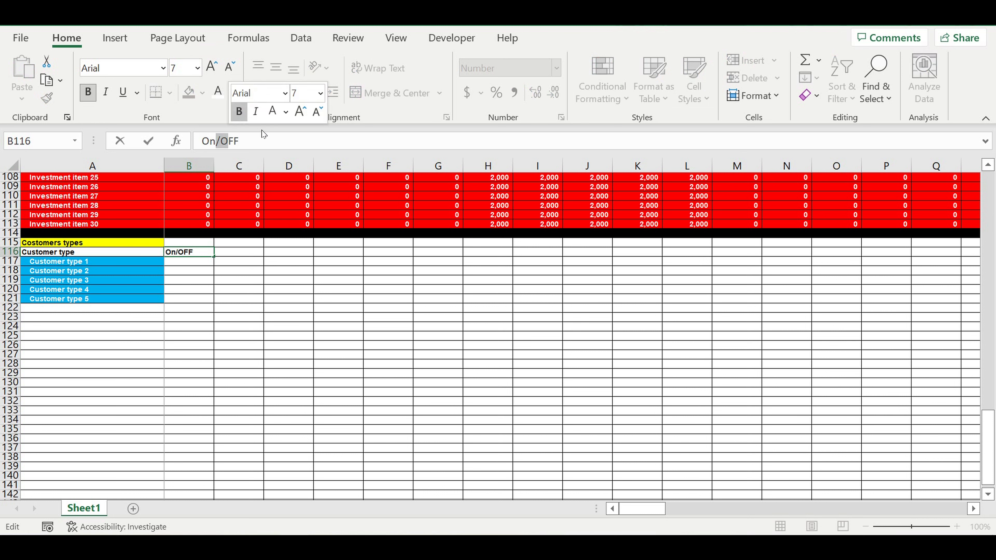
key(Left)
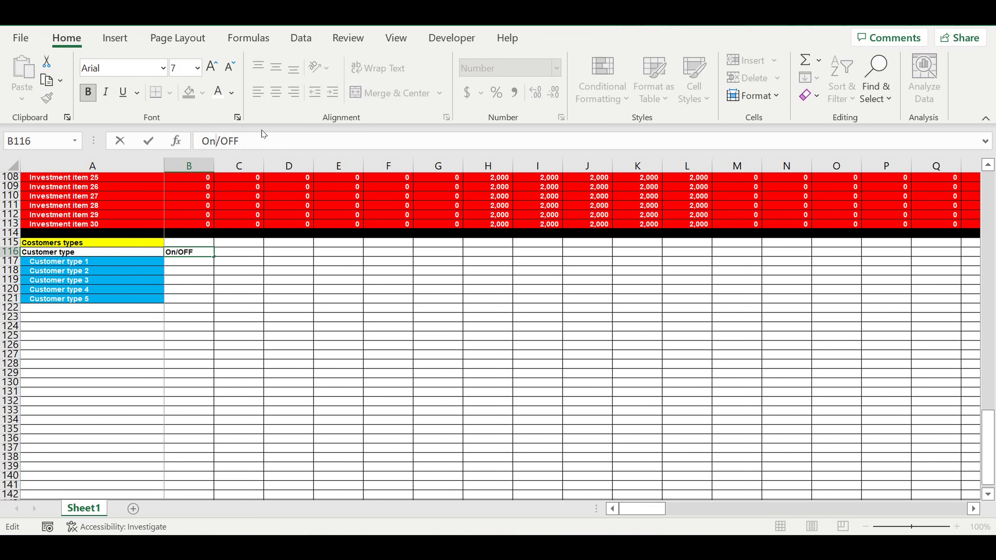
key(BackSpace)
text(N)
click(251, 319)
Center the header row cells A116:F116 and fill them with pale blue
click(169, 257)
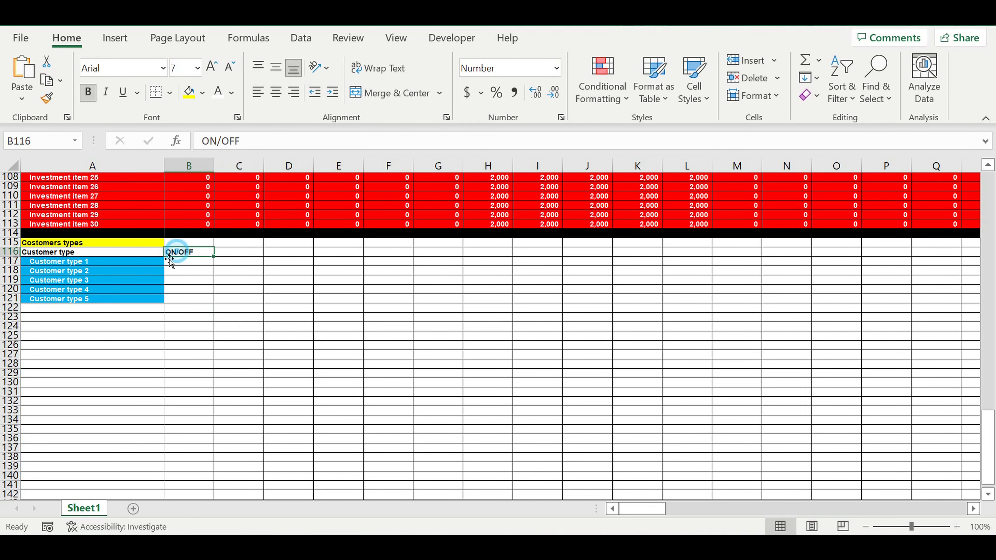
drag(151, 251, 388, 253)
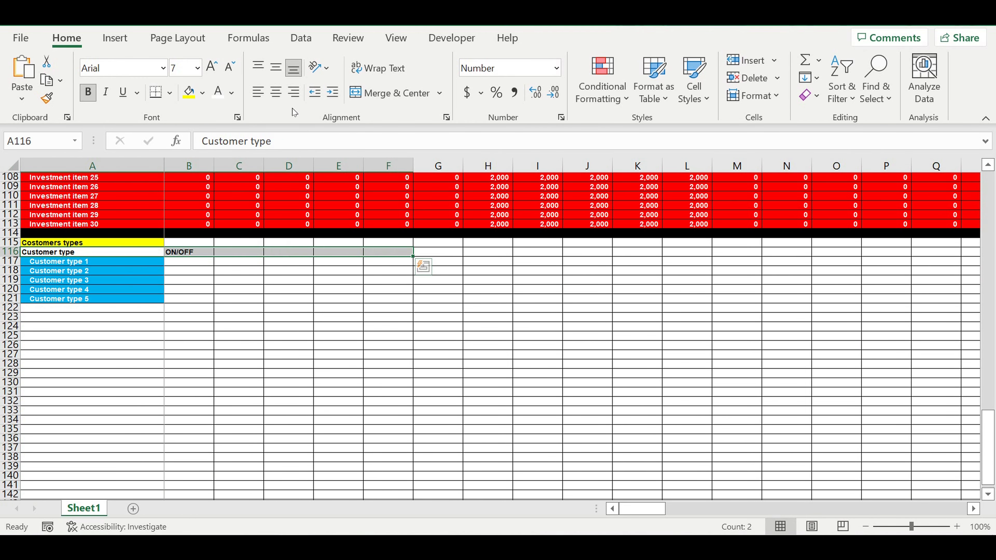
click(276, 92)
click(203, 93)
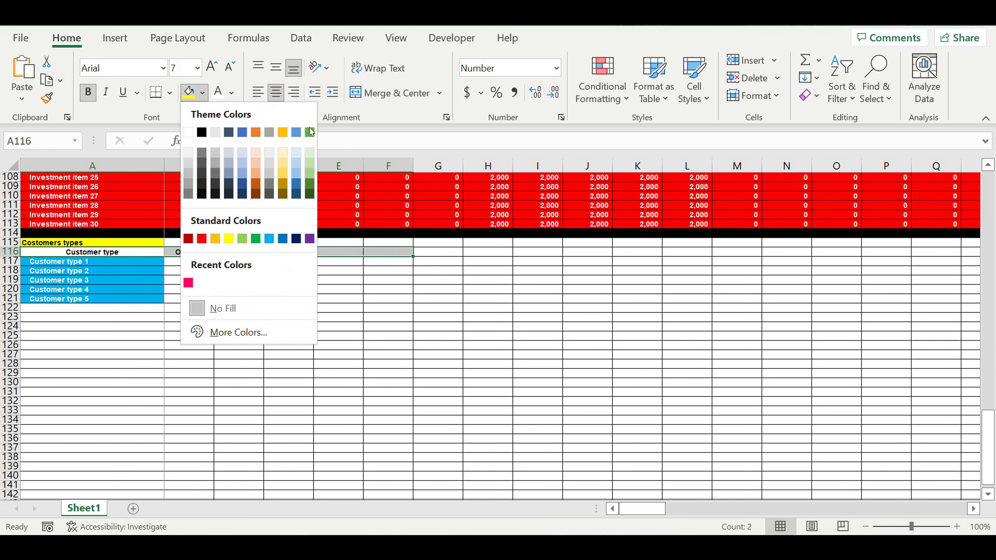
click(296, 152)
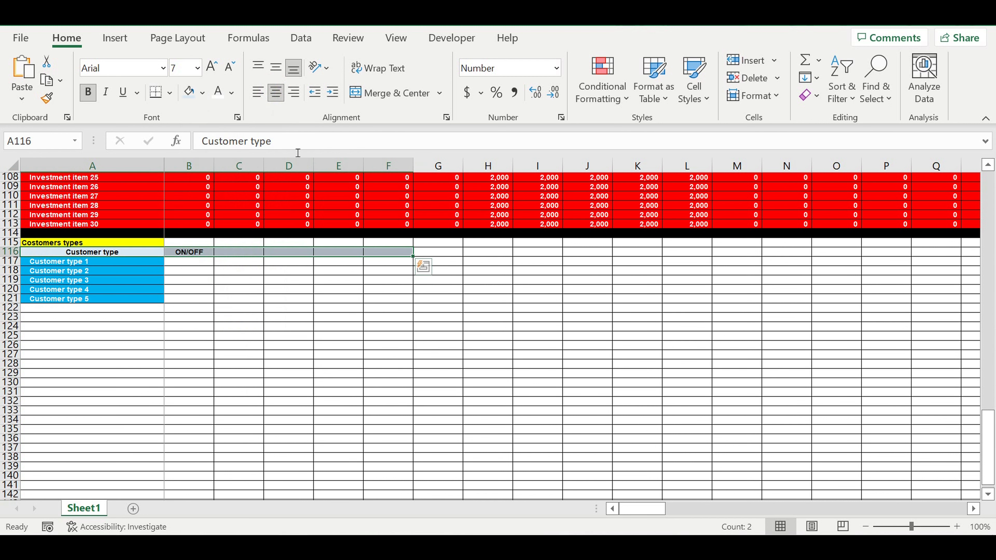
click(284, 339)
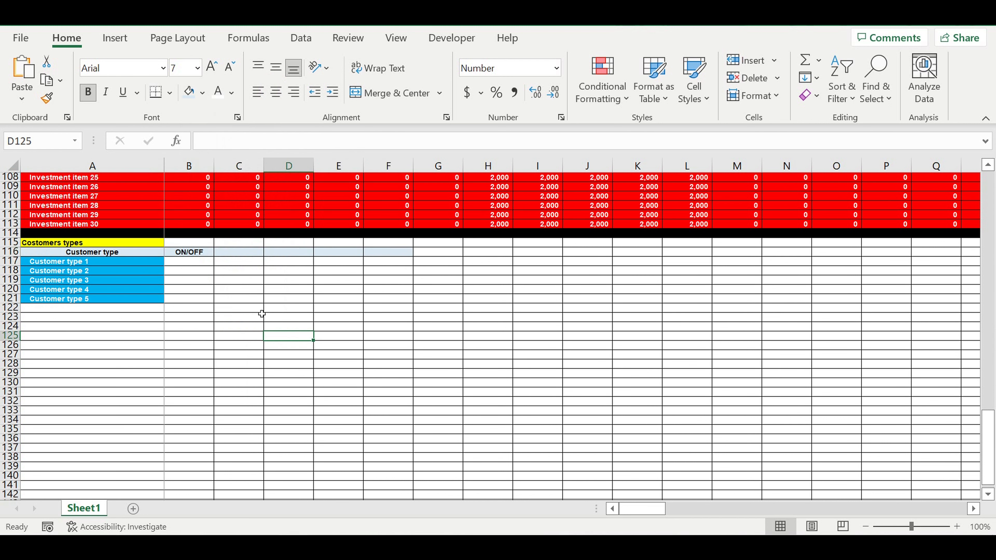
Examine the five customer type labels in A117:A121 and the ON/OFF cells beside them in column B
click(204, 279)
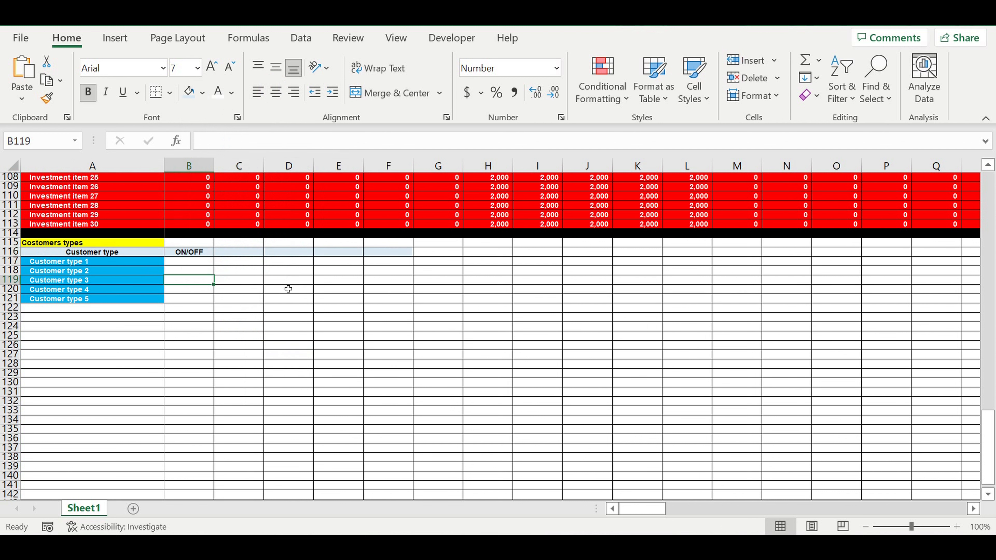
click(193, 261)
click(194, 274)
click(74, 264)
click(79, 283)
click(75, 299)
click(77, 272)
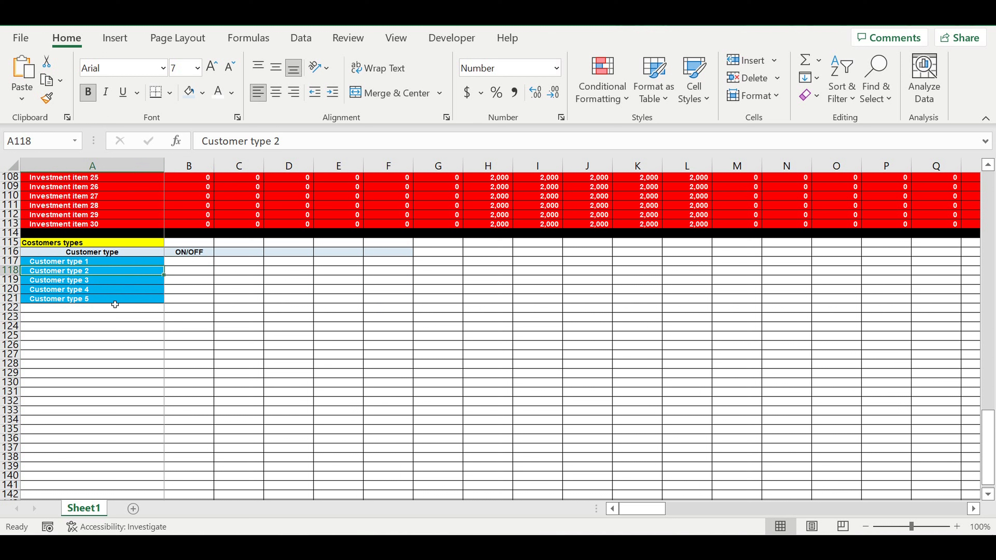
click(100, 302)
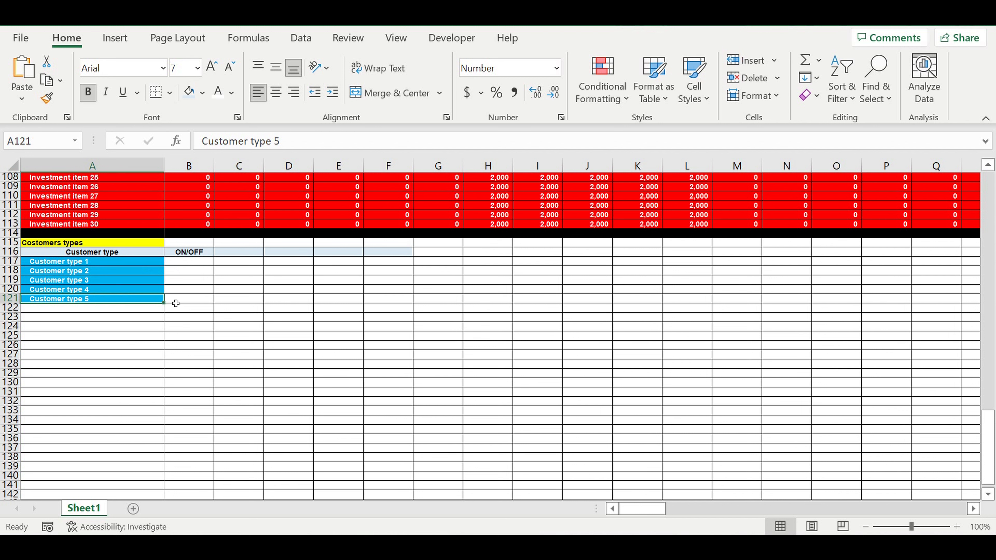
click(189, 302)
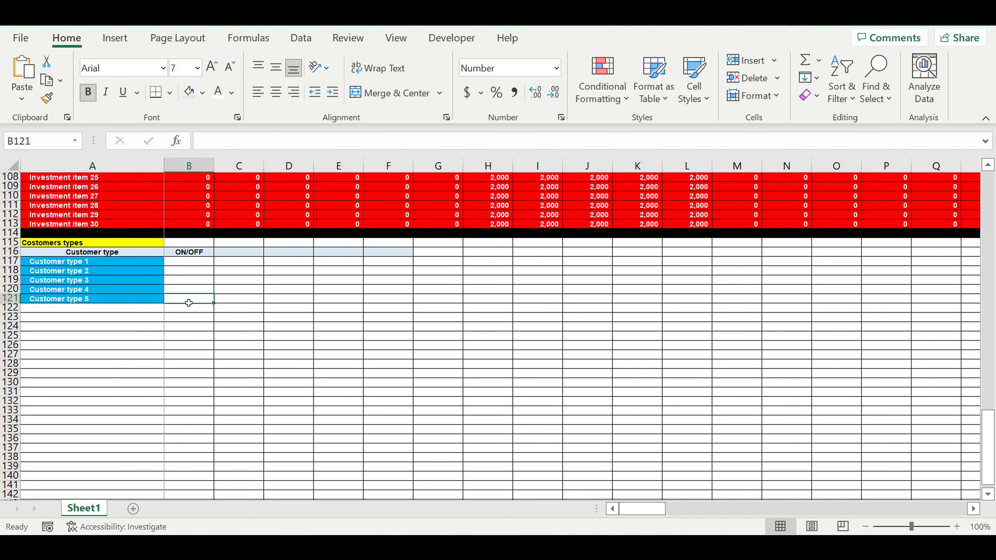
click(71, 283)
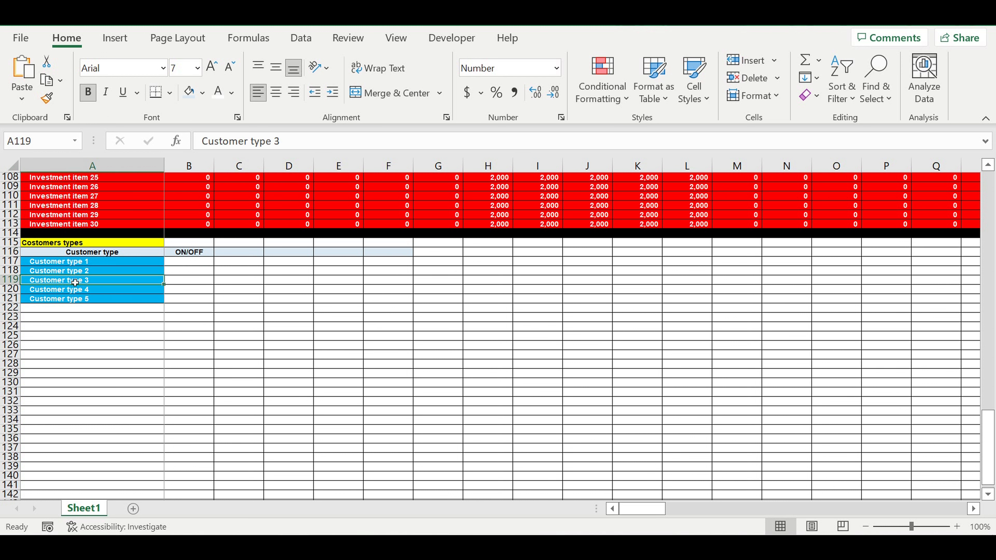
click(77, 274)
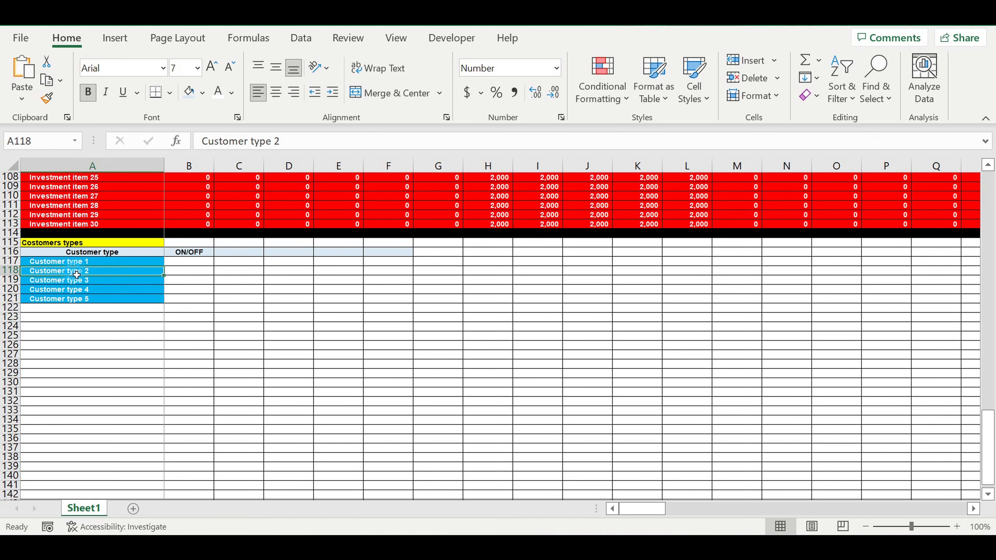
click(195, 261)
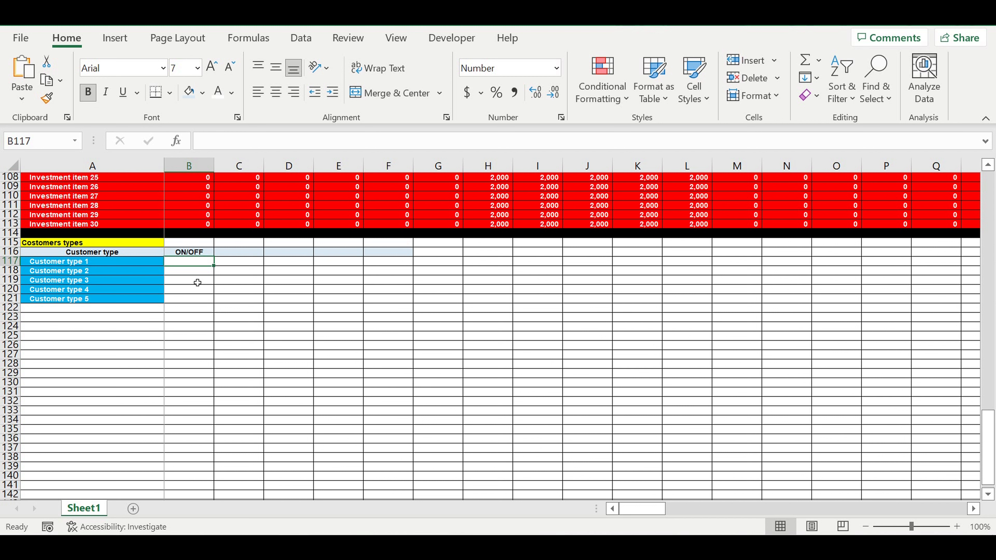
click(198, 290)
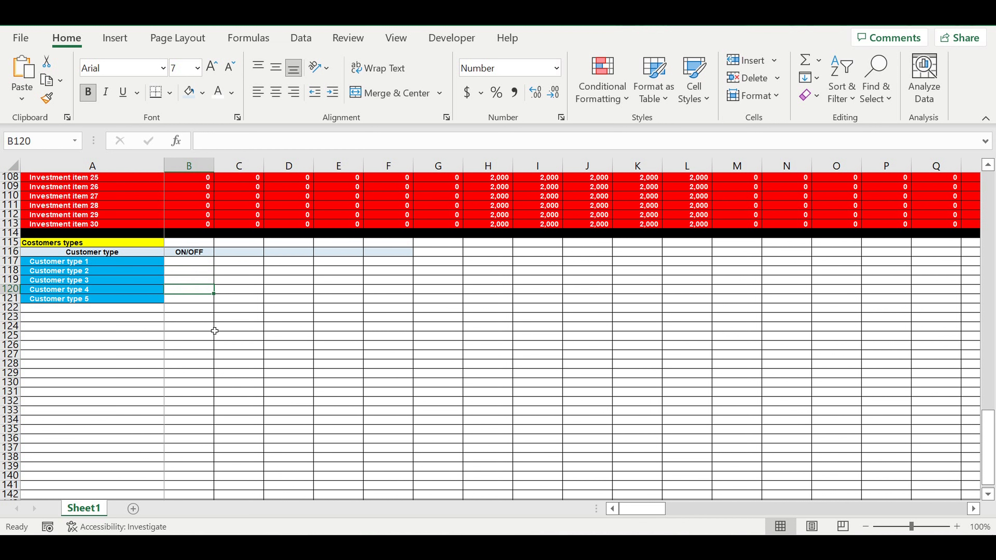
click(194, 262)
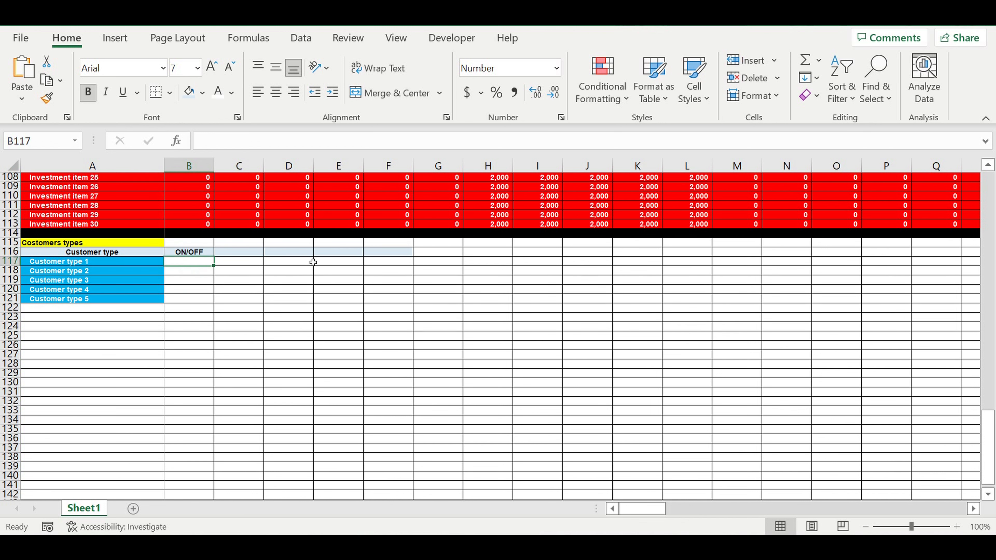
Enter the option values ON in cell E1 and OFF in cell E2, beside the month lists
scroll(326, 244, up, 20)
scroll(339, 241, up, 14)
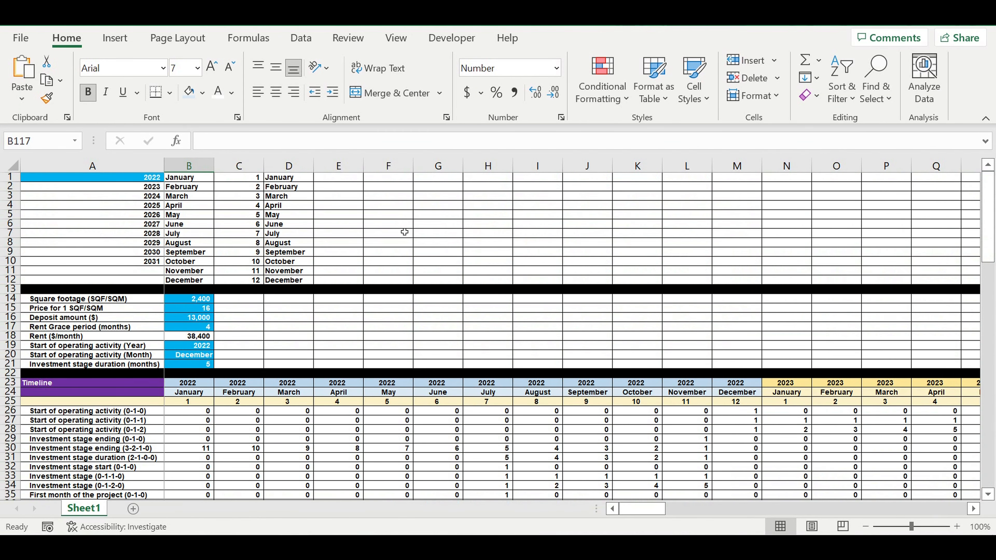
click(344, 175)
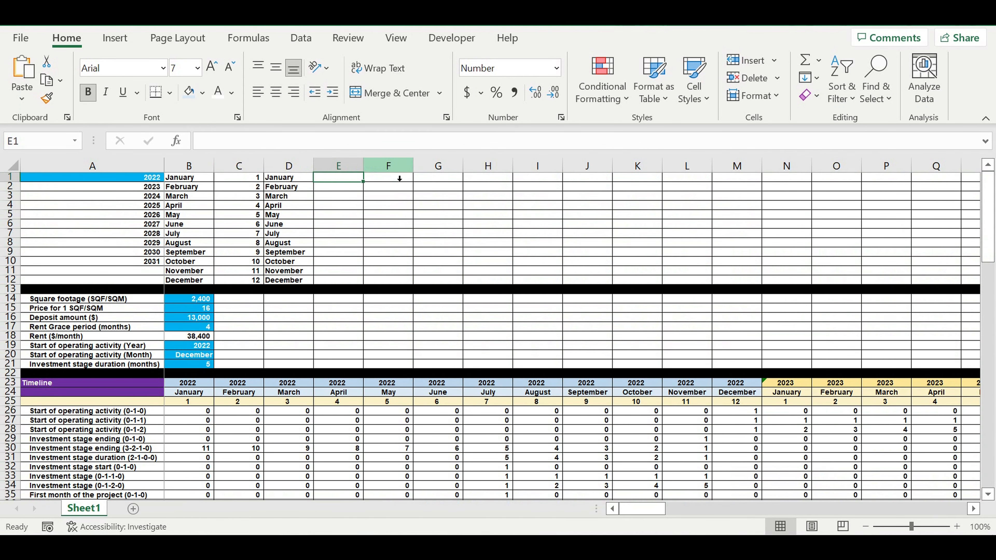
text(O)
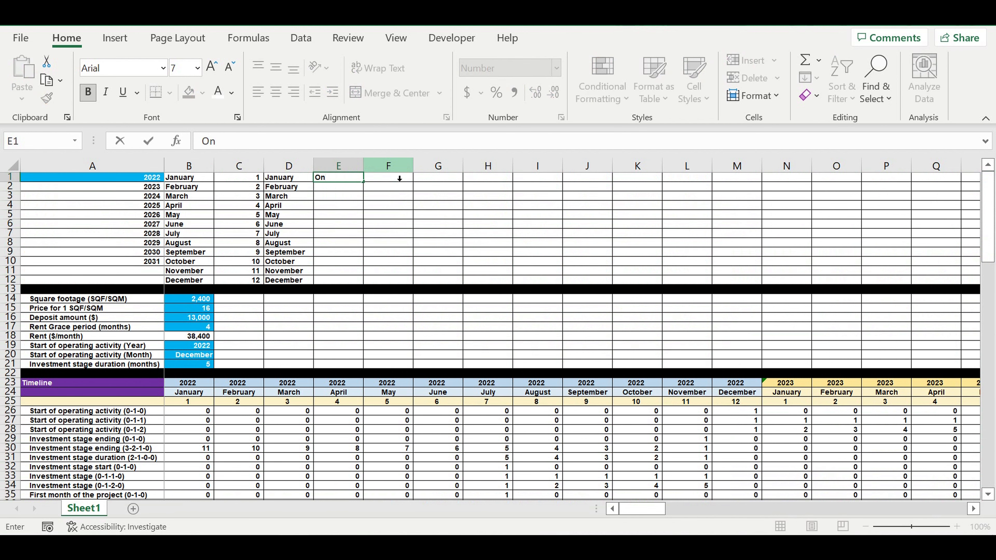
text(N)
key(Return)
text(OFF)
key(Return)
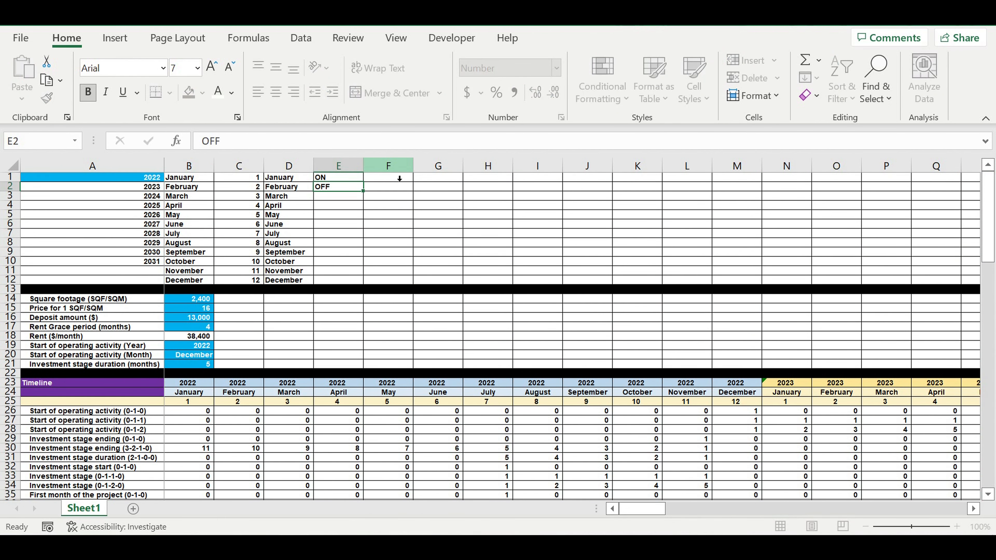
Open data validation for the Customer type 1 ON/OFF cell B117 and allow only List values
scroll(360, 357, down, 6)
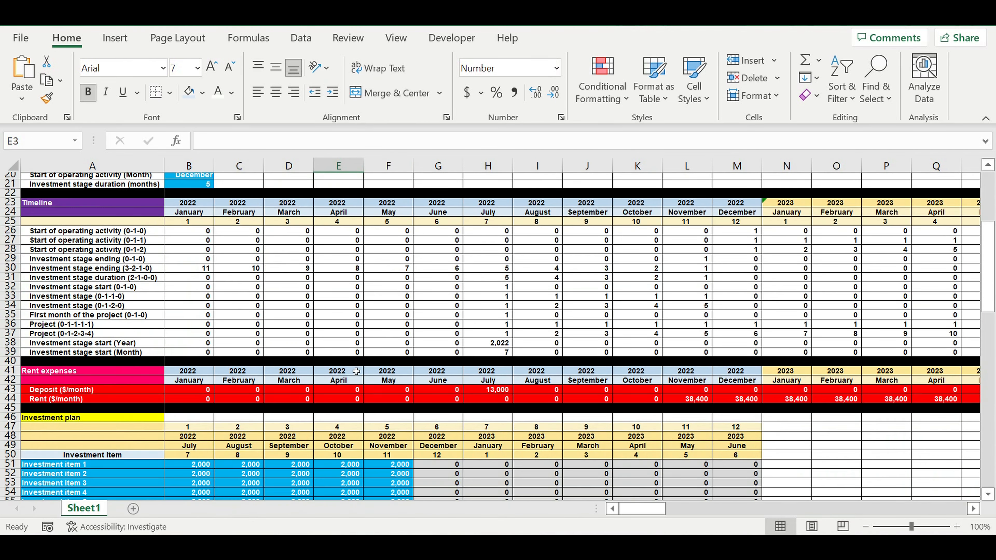
scroll(360, 357, down, 20)
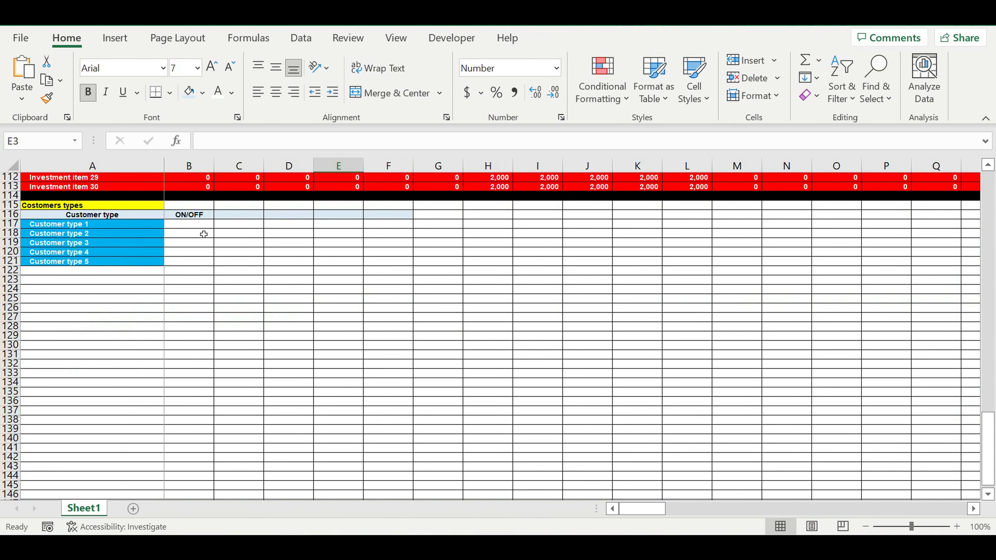
click(203, 225)
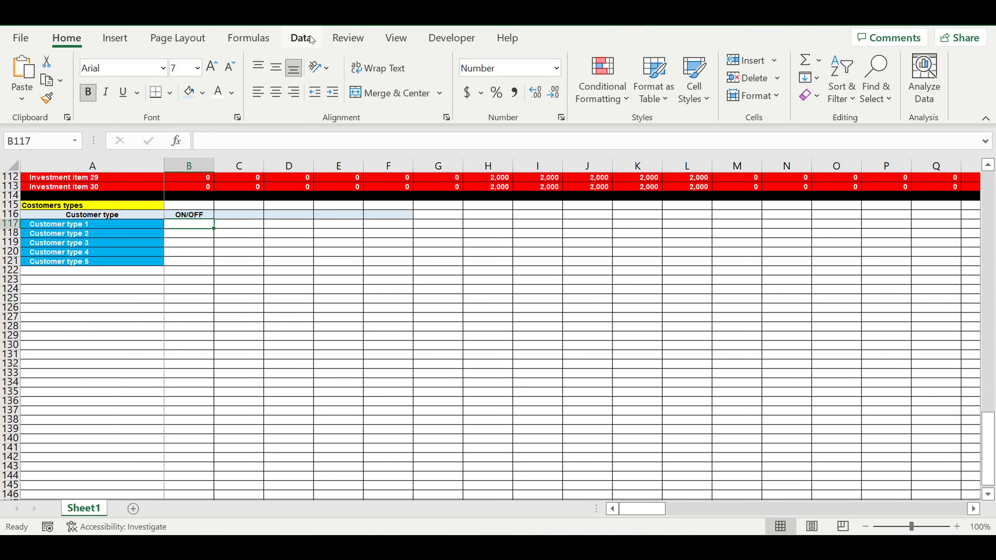
click(301, 37)
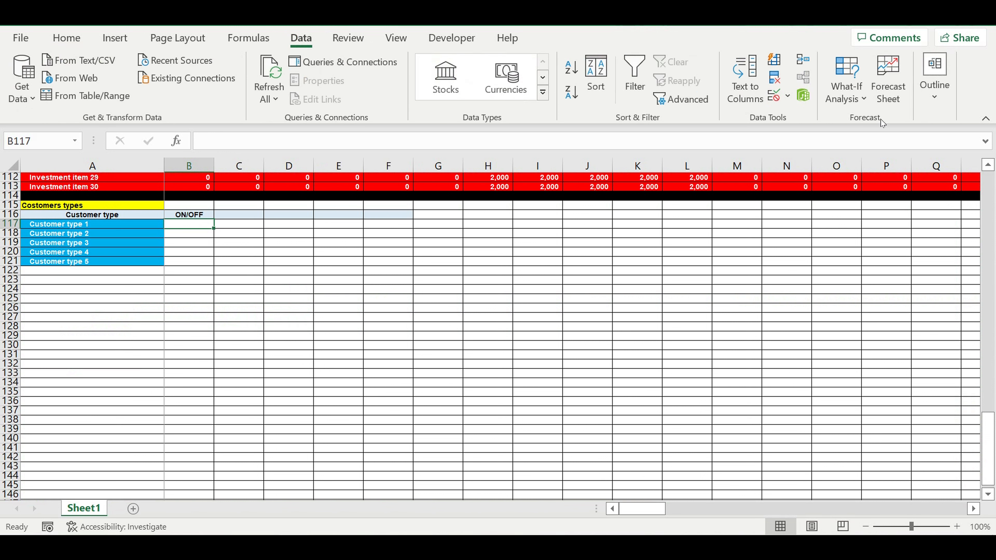
click(787, 98)
click(811, 115)
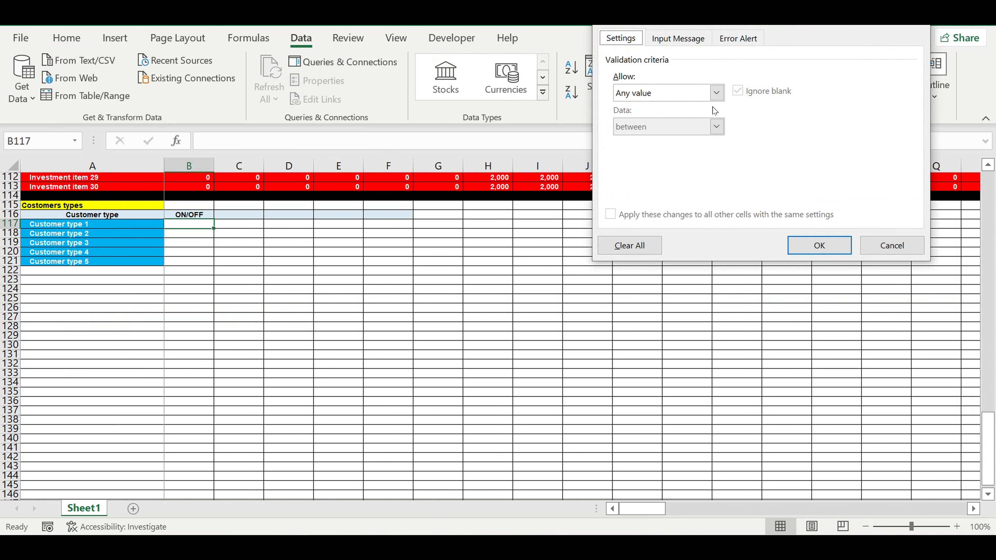
click(716, 93)
click(652, 140)
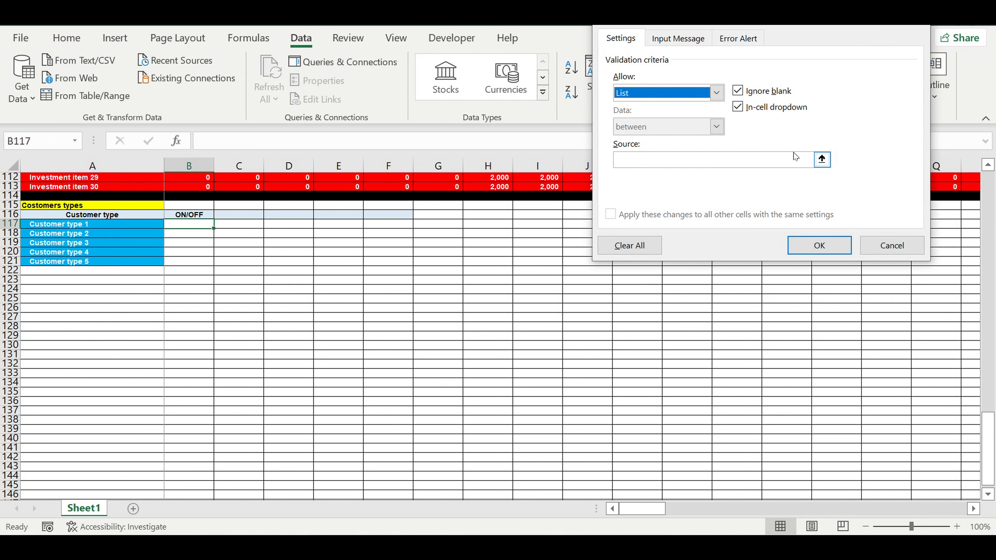
Set the validation list's source to =$E$1:$E$2 and apply the rule
click(822, 160)
scroll(325, 245, up, 20)
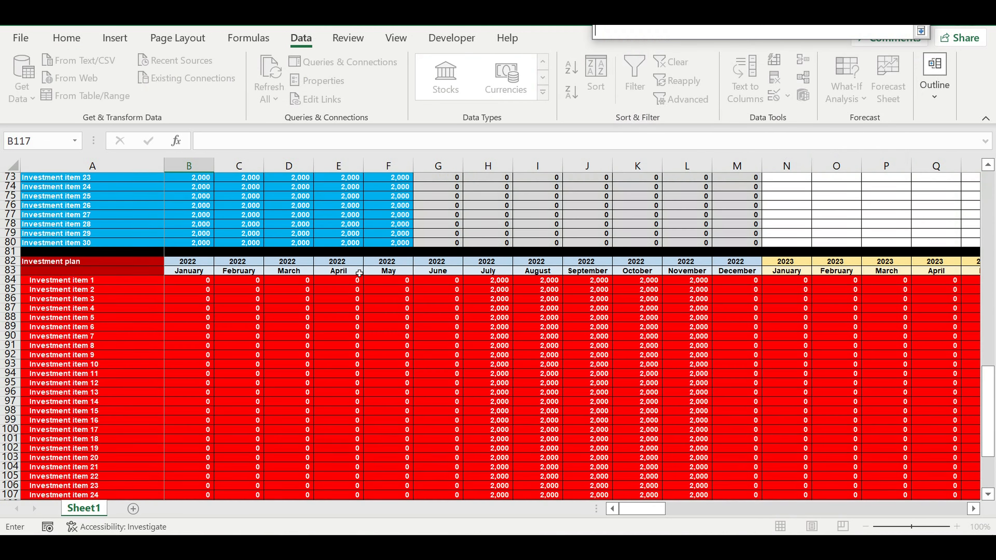
scroll(382, 249, up, 14)
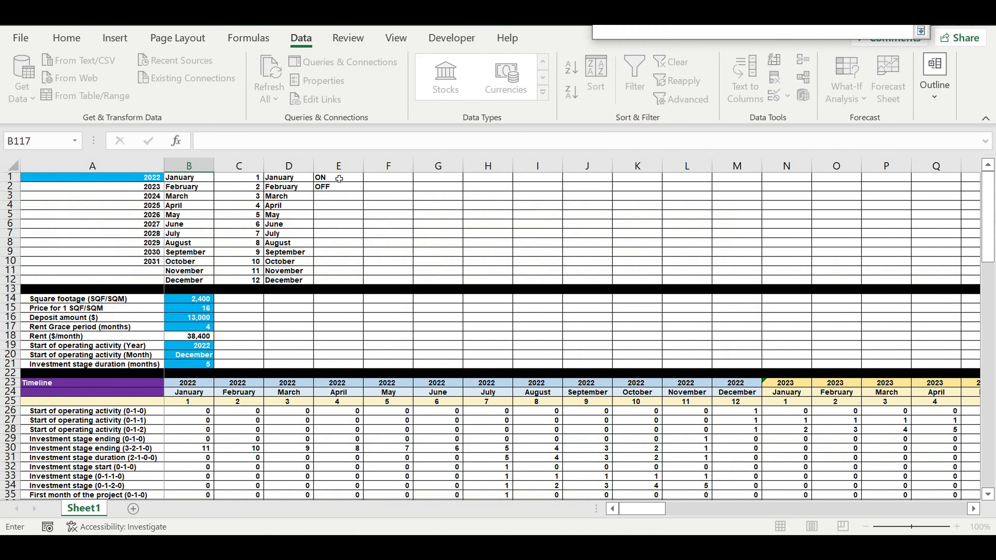
drag(338, 178, 341, 188)
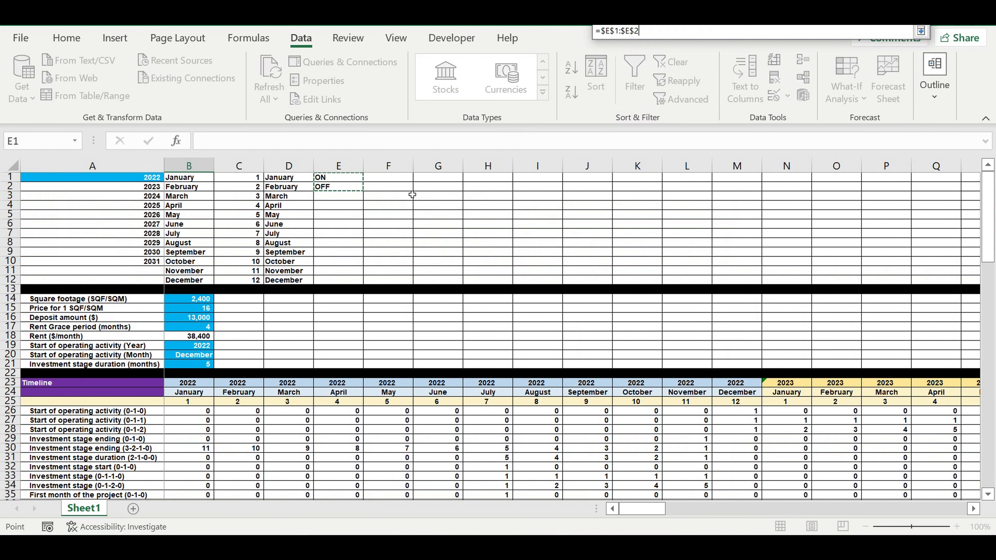
key(Return)
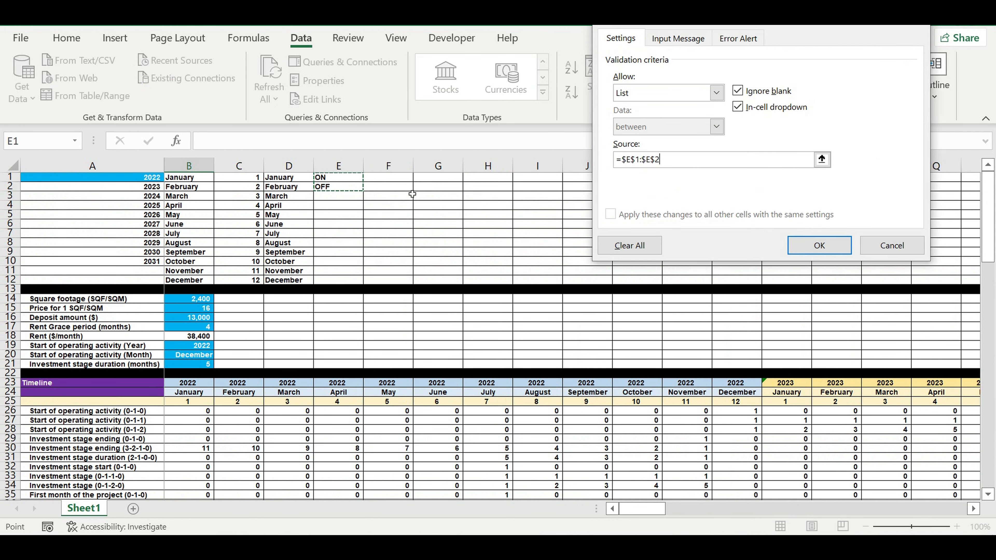
key(Return)
Choose ON from the in-cell list for Customer type 1 in B117
key(Down)
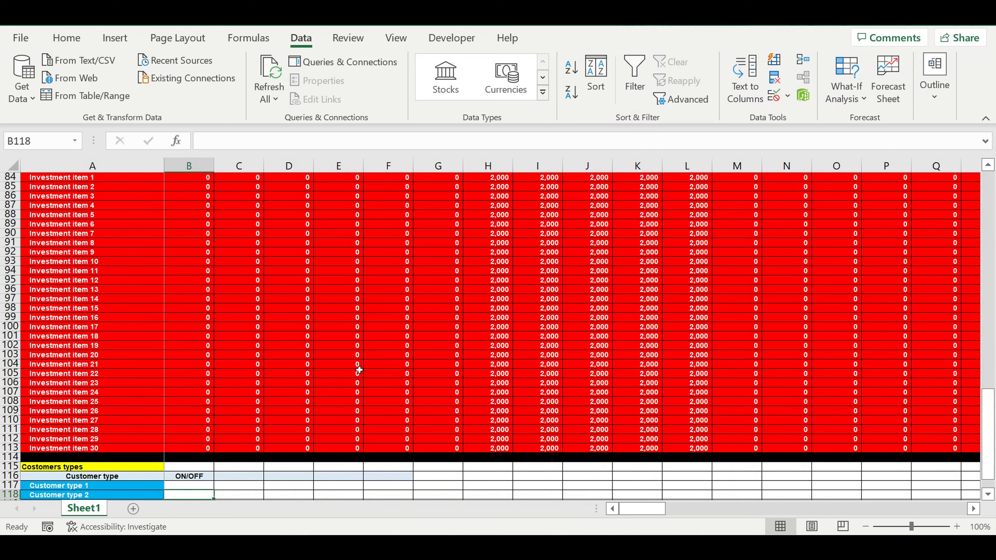
scroll(273, 391, down, 4)
click(196, 375)
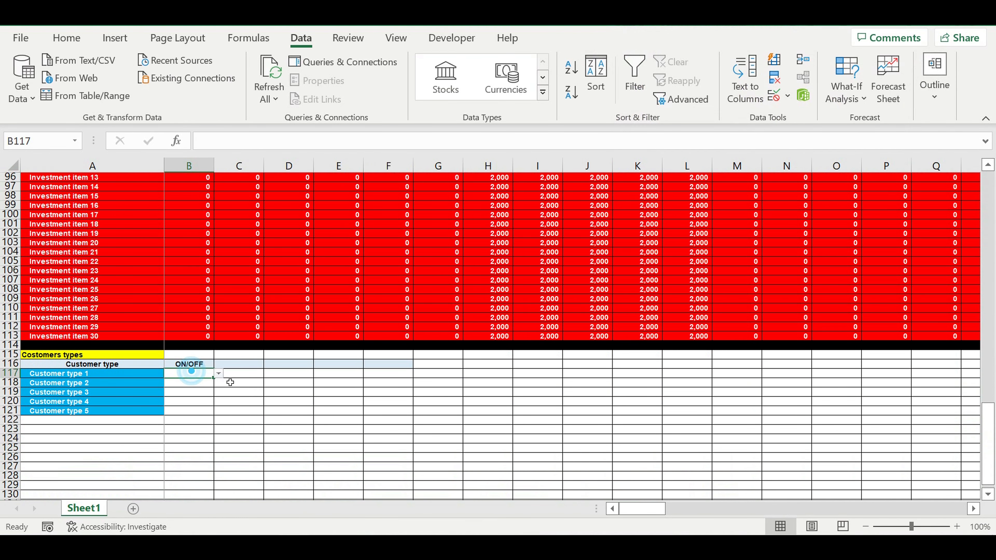
click(218, 373)
click(202, 386)
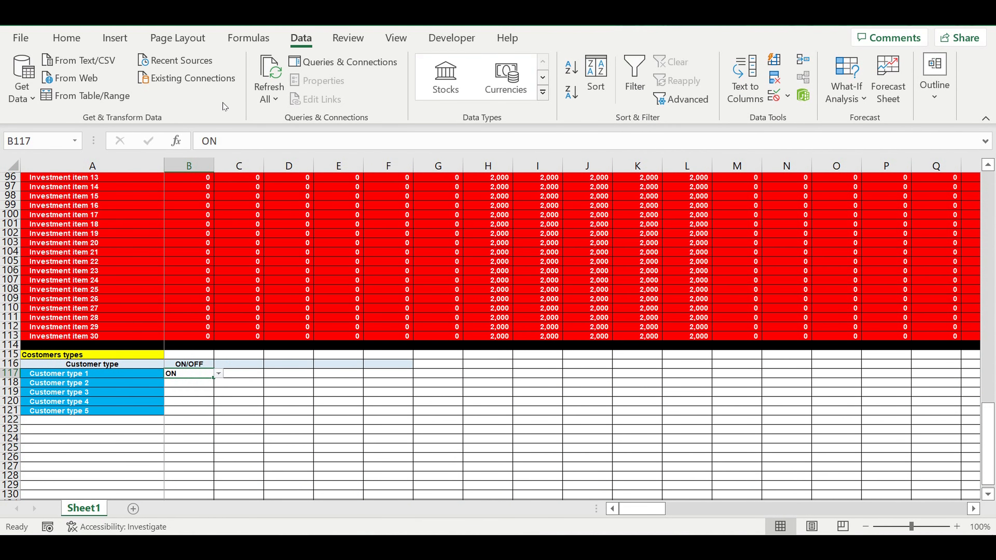
click(57, 43)
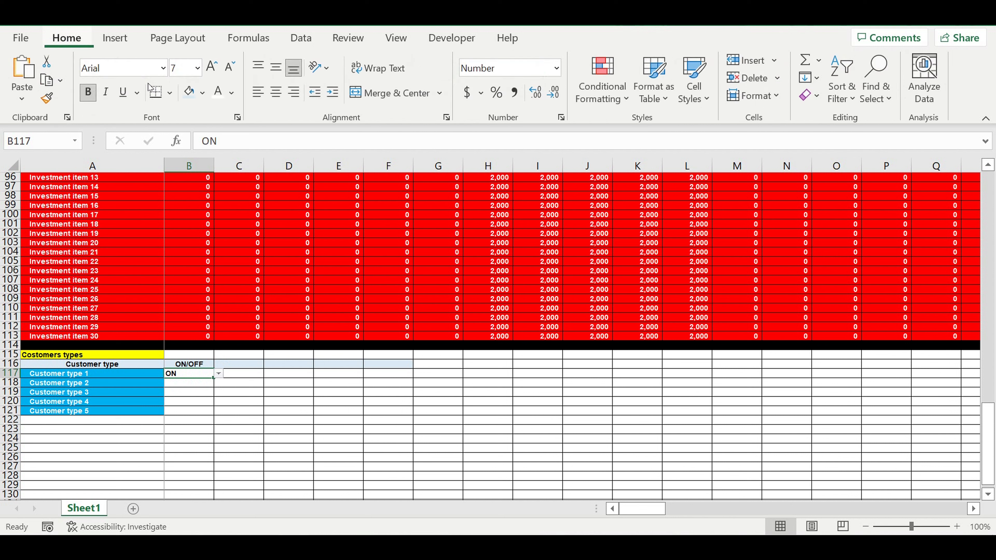
Format B117 with centered white text and a light blue fill, and fill it down through B121 for all five customer types
click(278, 94)
click(218, 92)
click(204, 93)
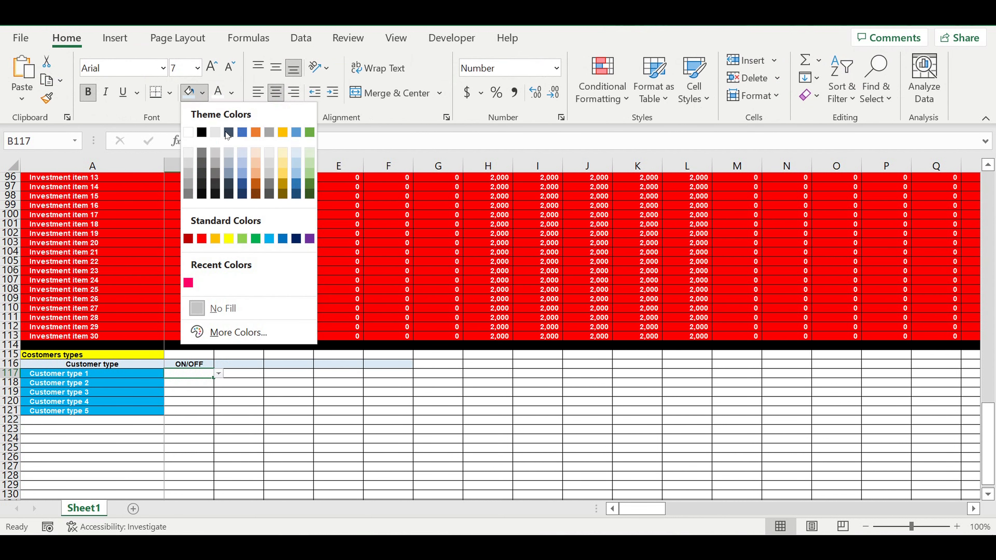
click(269, 239)
drag(214, 378, 211, 419)
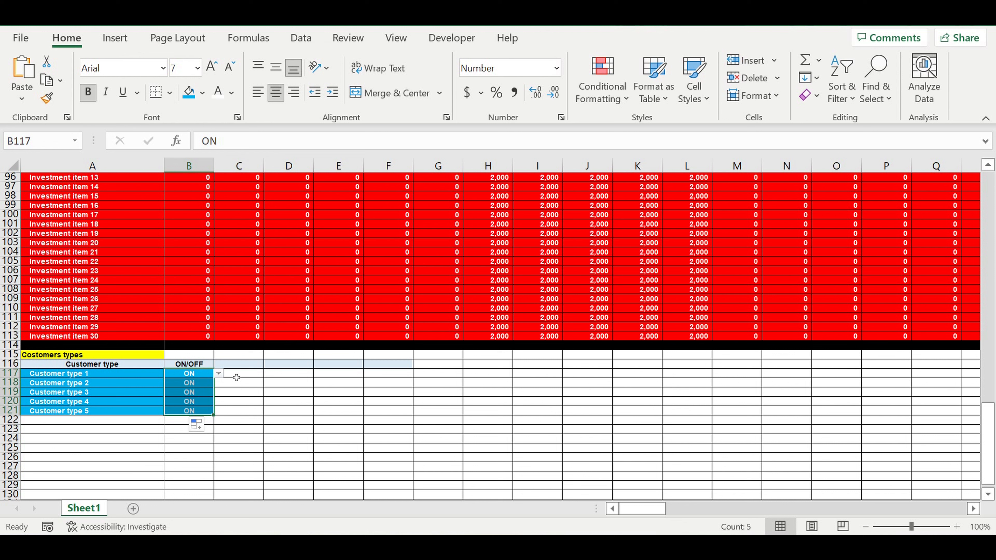
click(245, 410)
Copy the ON/OFF header from B116 into C116
click(211, 366)
drag(217, 371, 257, 373)
click(252, 393)
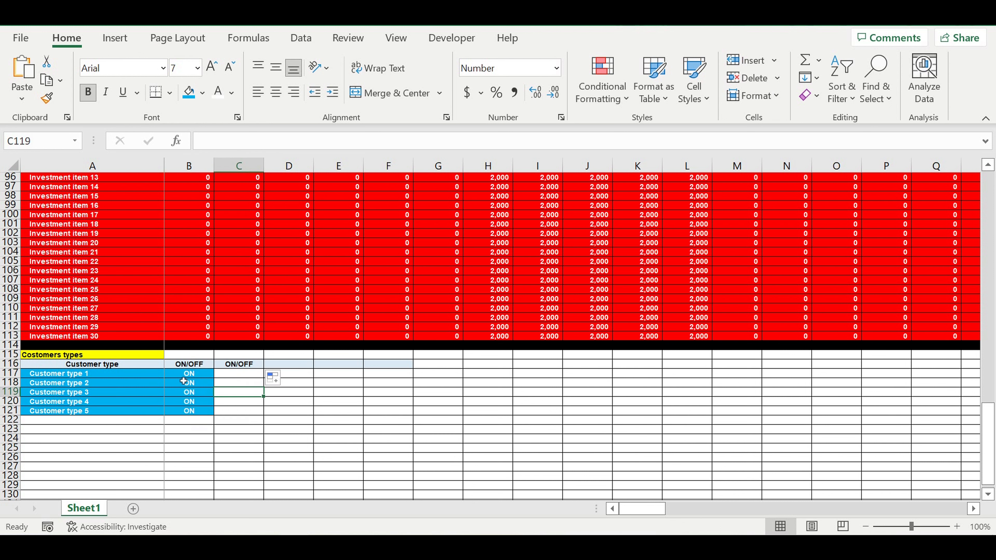
click(184, 374)
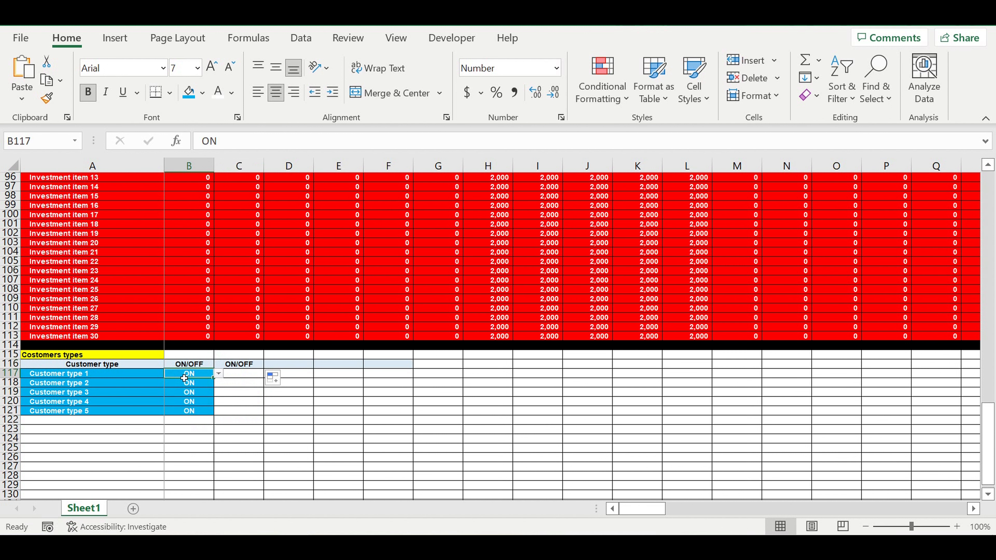
click(248, 377)
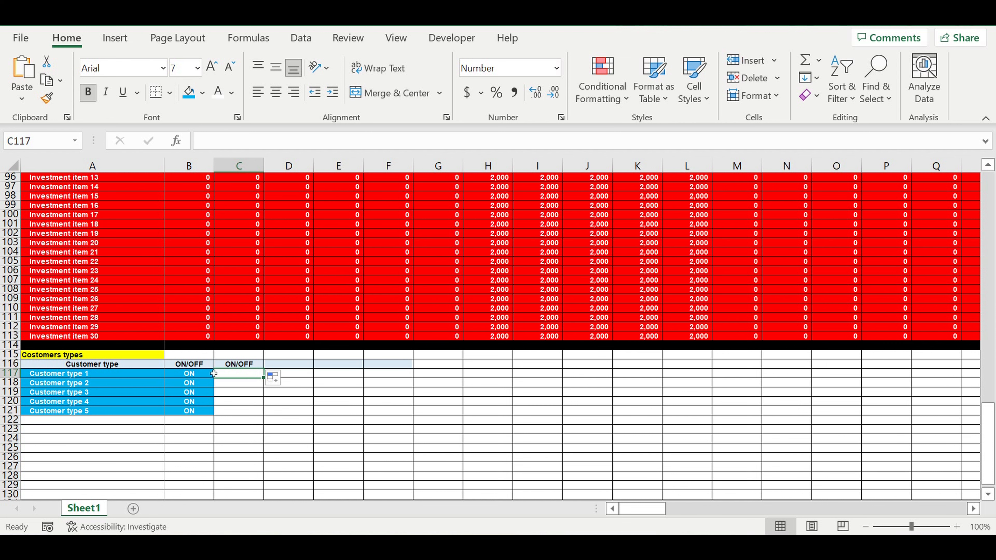
drag(180, 367, 182, 375)
click(190, 376)
click(219, 374)
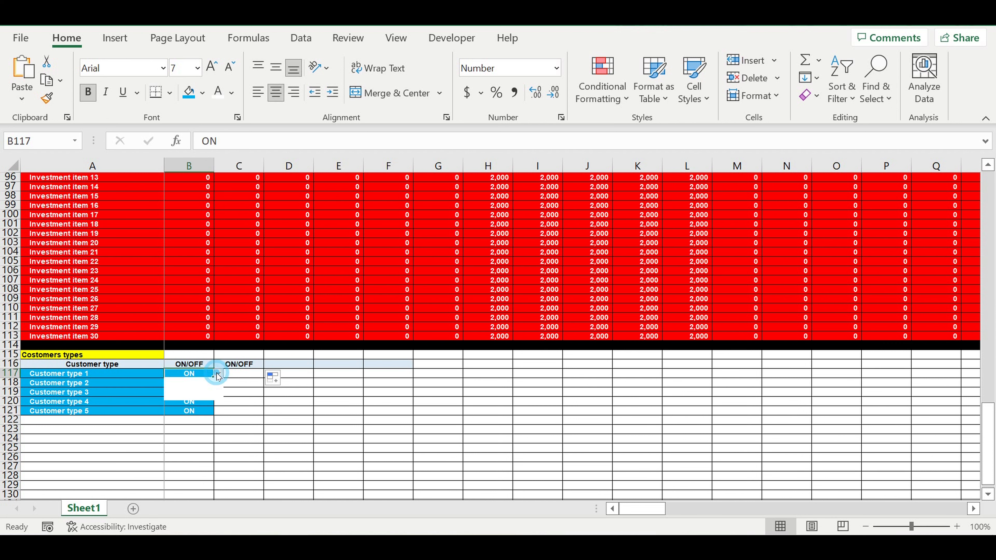
key(Escape)
click(238, 378)
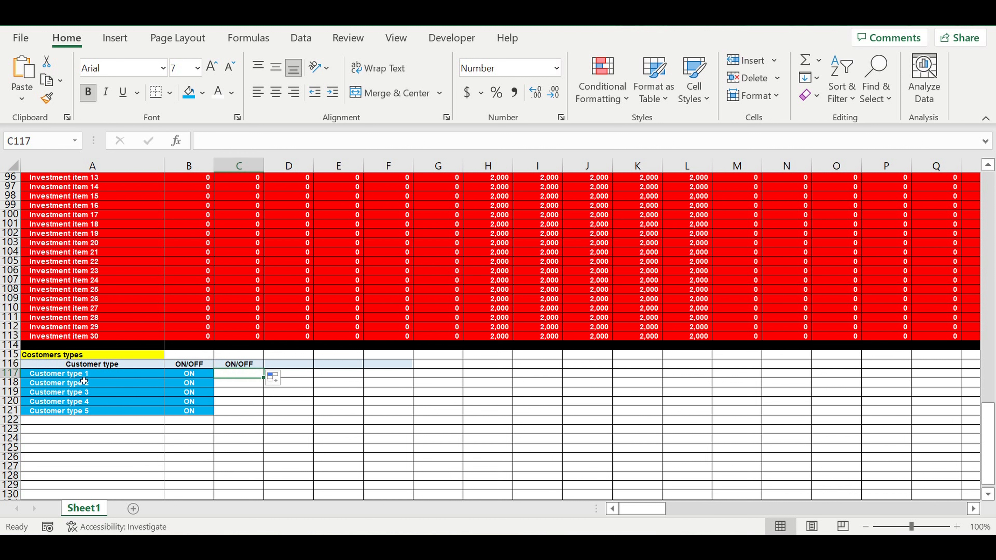
click(77, 376)
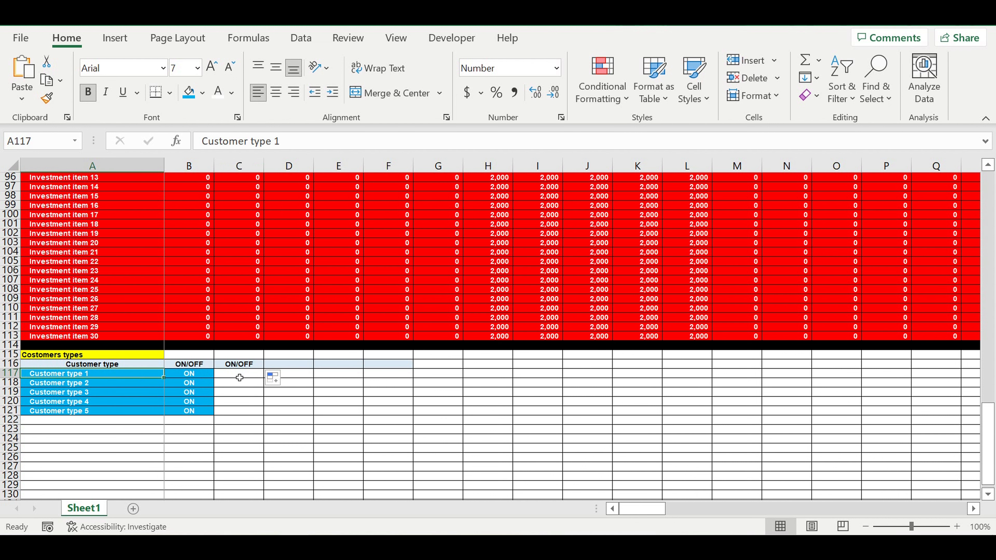
Enter the formula =IF(B117=$E$1,1,0) in C117 to turn the Customer type 1 switch into a 1/0 flag
drag(239, 377, 239, 378)
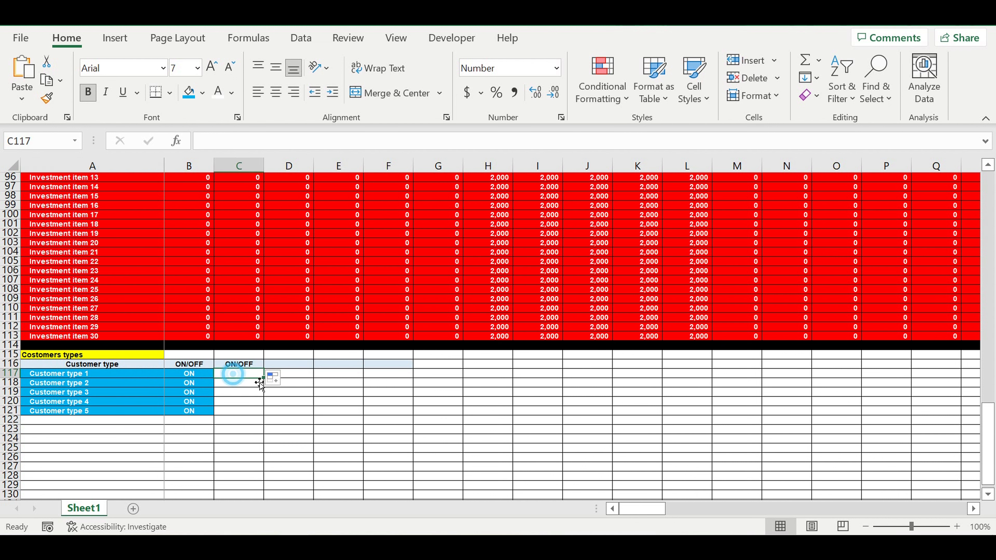
text(=if()
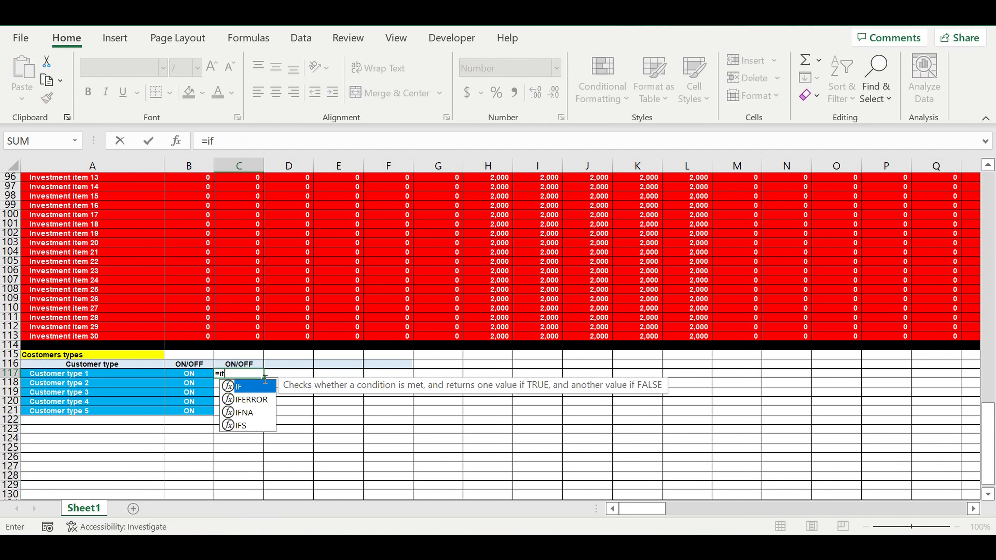
click(188, 375)
text(=)
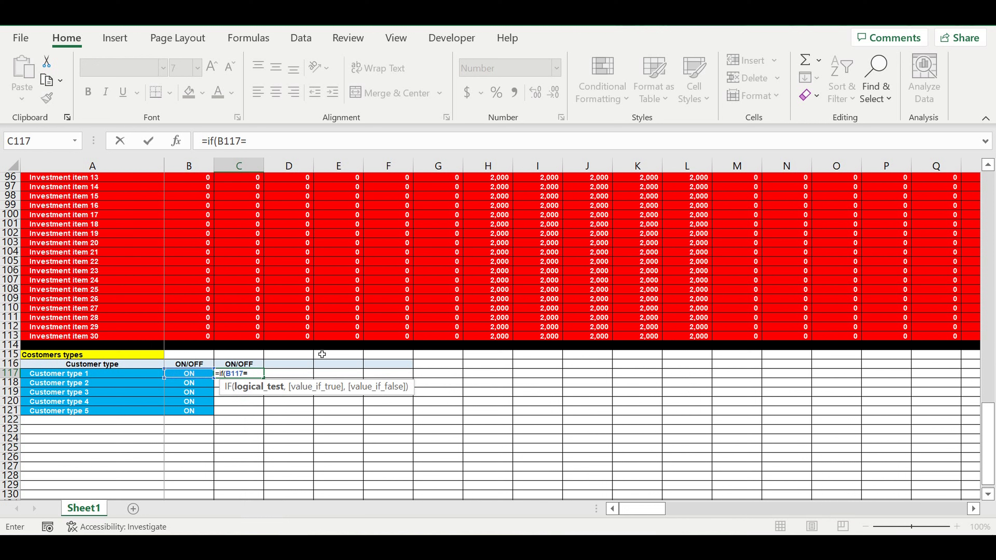
scroll(948, 295, up, 8)
drag(989, 363, 982, 235)
click(335, 180)
click(247, 137)
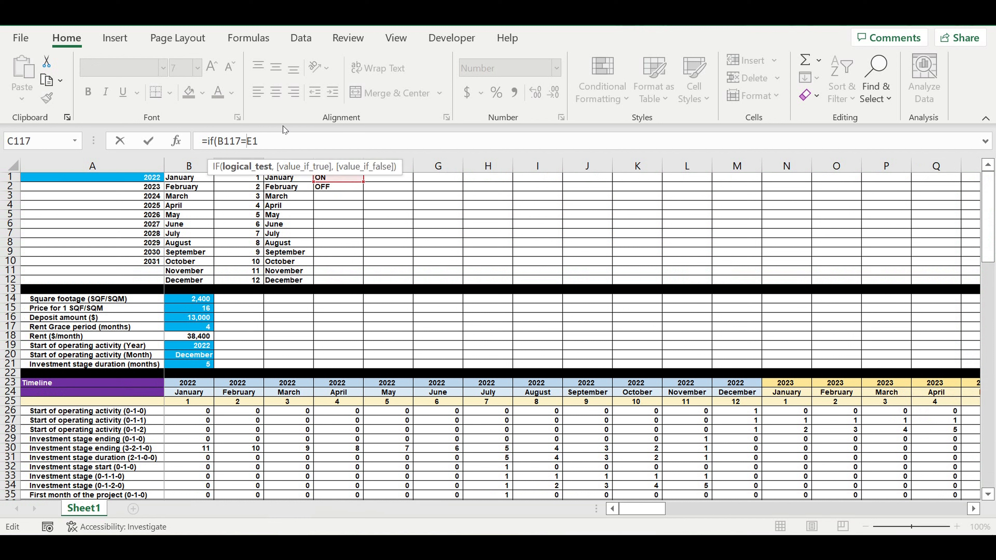
text($)
key(Right)
click(290, 140)
text(,1,)
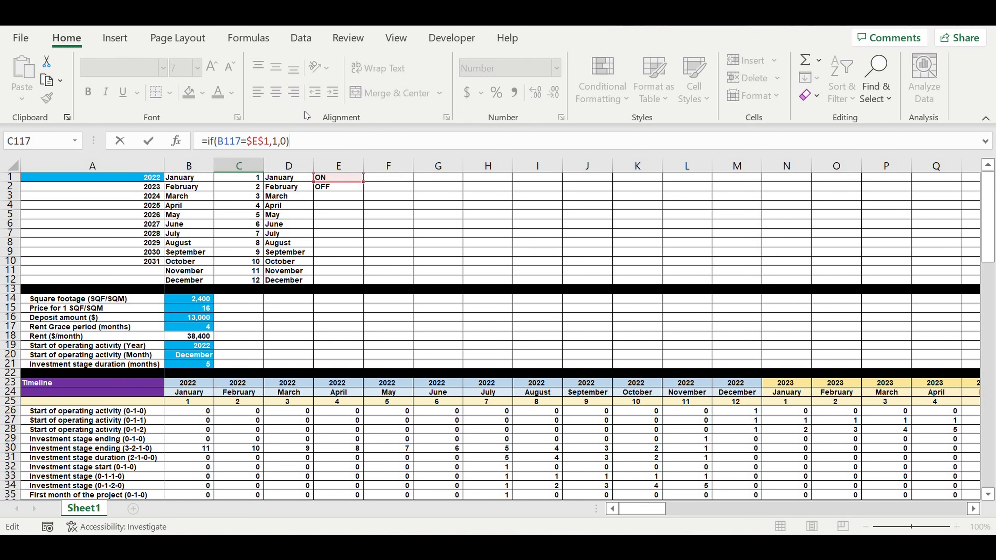
key(Return)
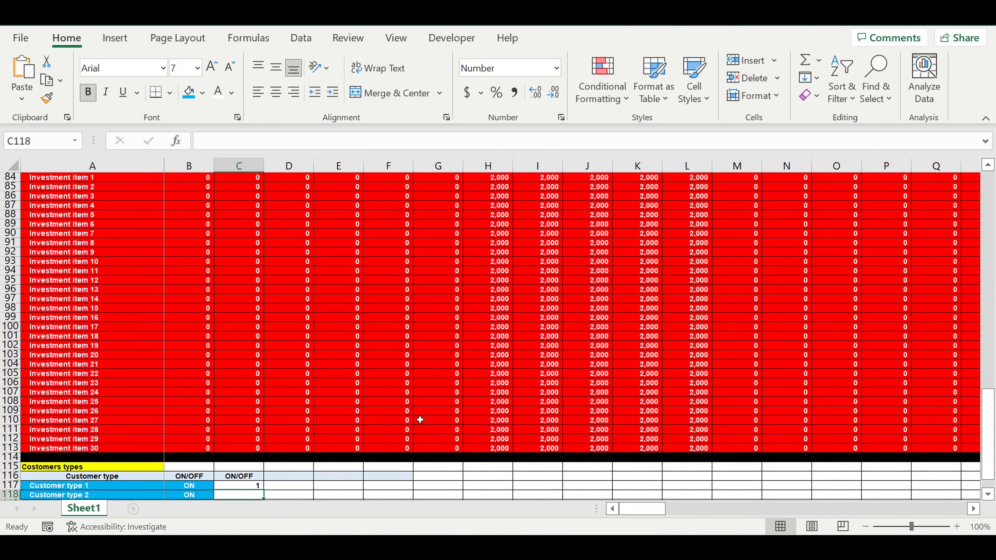
Fill the flag formula from C117 down through C121
key(Up)
drag(269, 356, 260, 390)
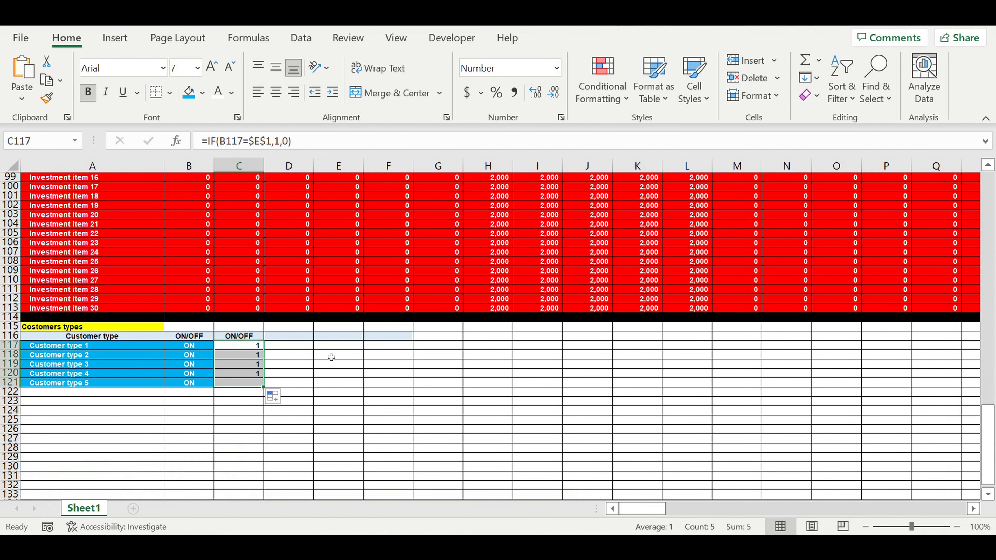
click(326, 373)
click(239, 338)
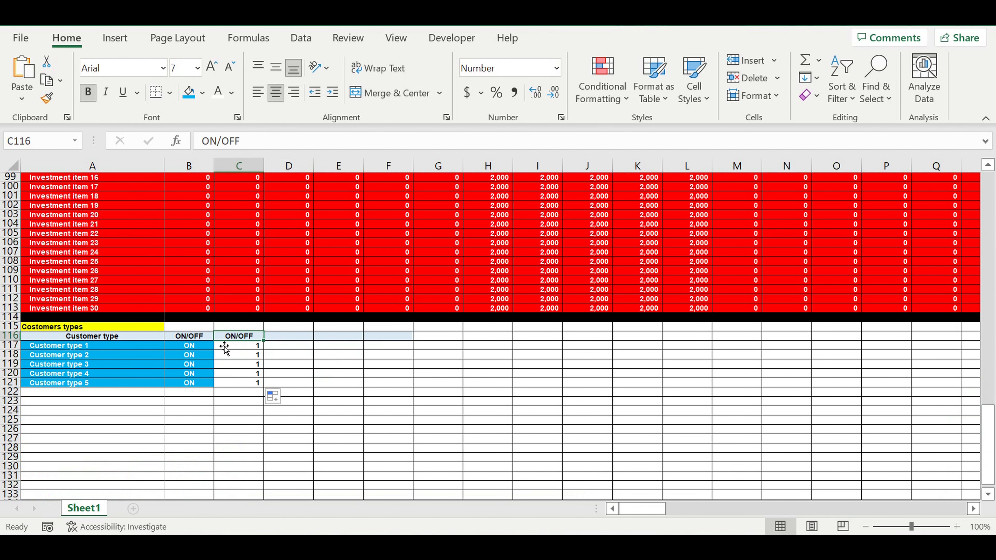
Test the Customer type 1 switch in B117 by setting it to OFF and back to ON
click(208, 348)
click(218, 345)
click(186, 363)
click(245, 346)
click(207, 347)
click(217, 345)
click(188, 355)
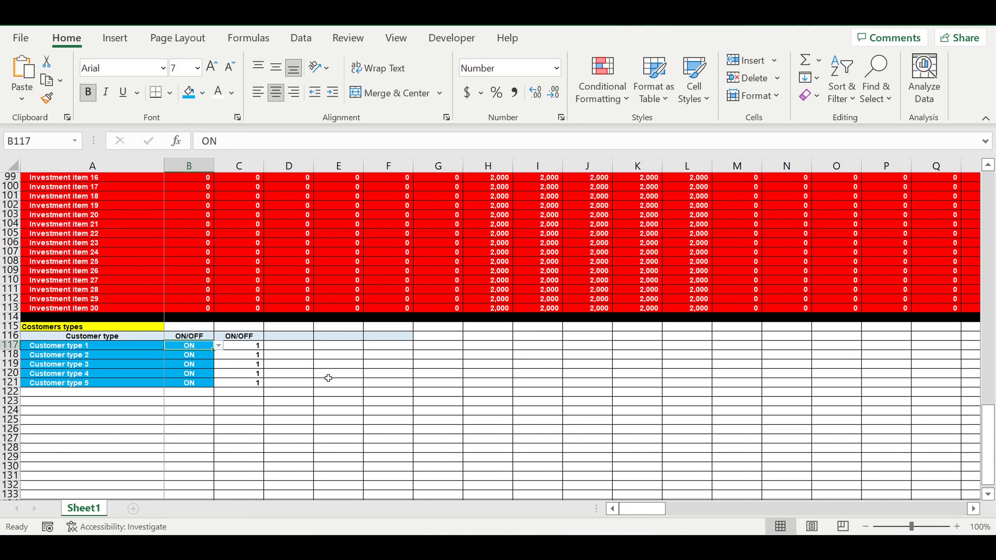
Enter the header Average check ($) in D116 and autofit column D to it
click(329, 376)
click(384, 388)
click(288, 364)
click(289, 336)
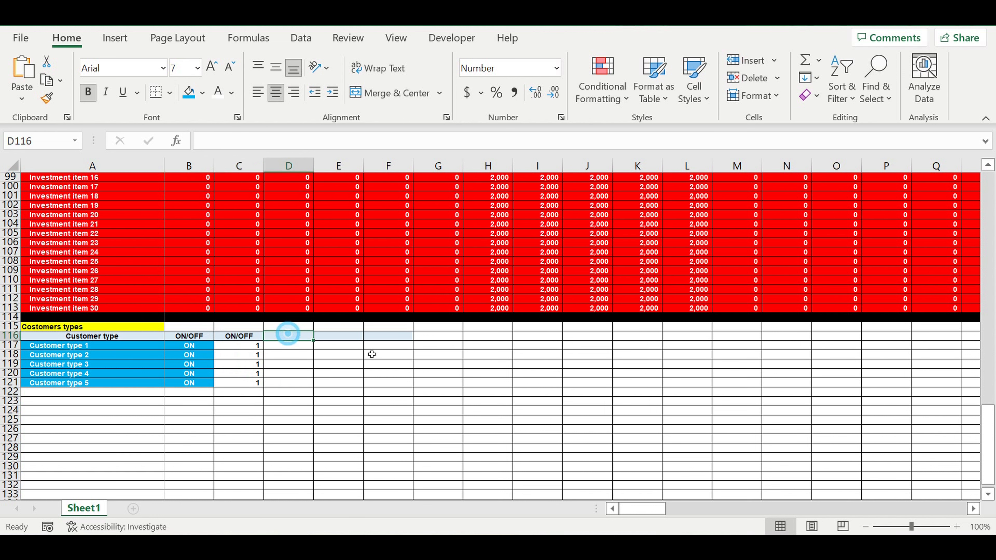
text(A)
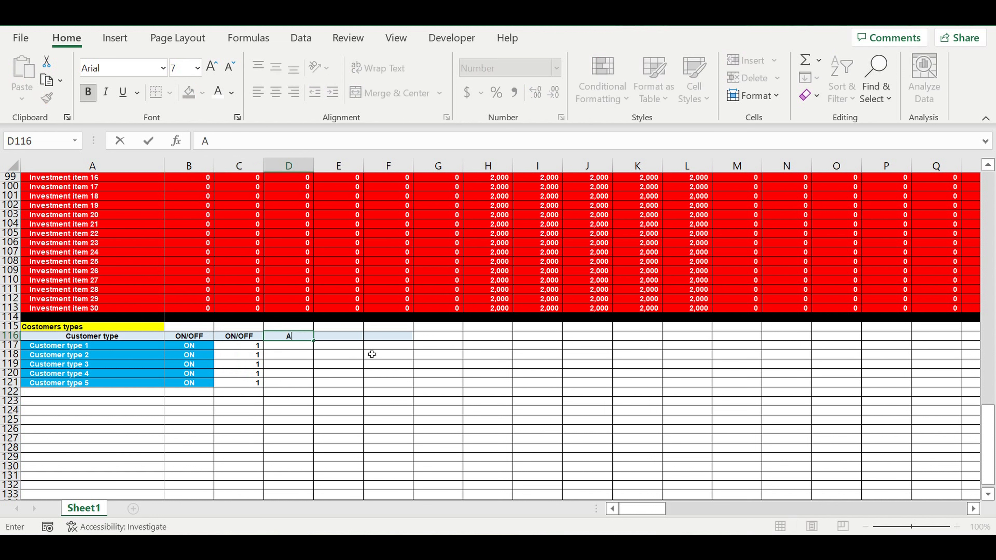
text(verage check ($))
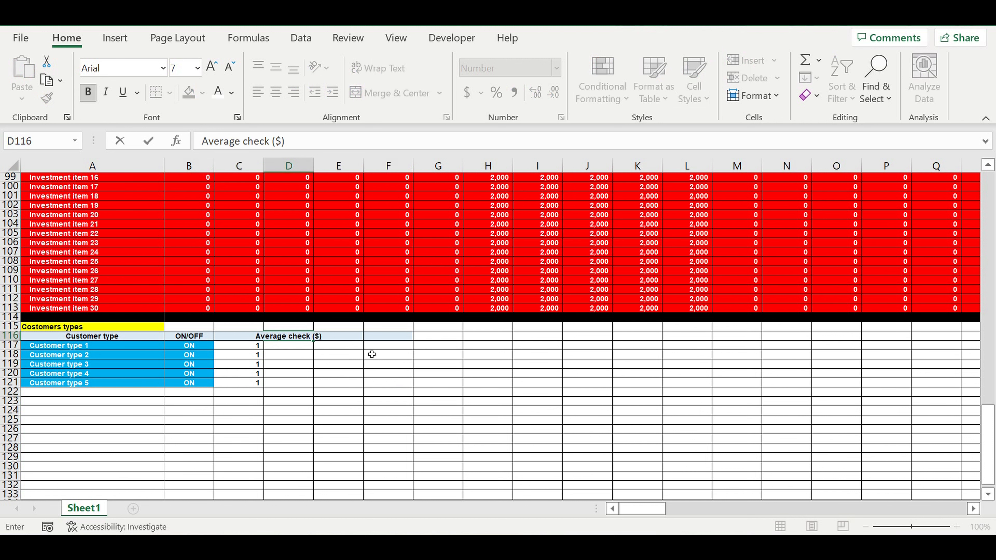
key(Return)
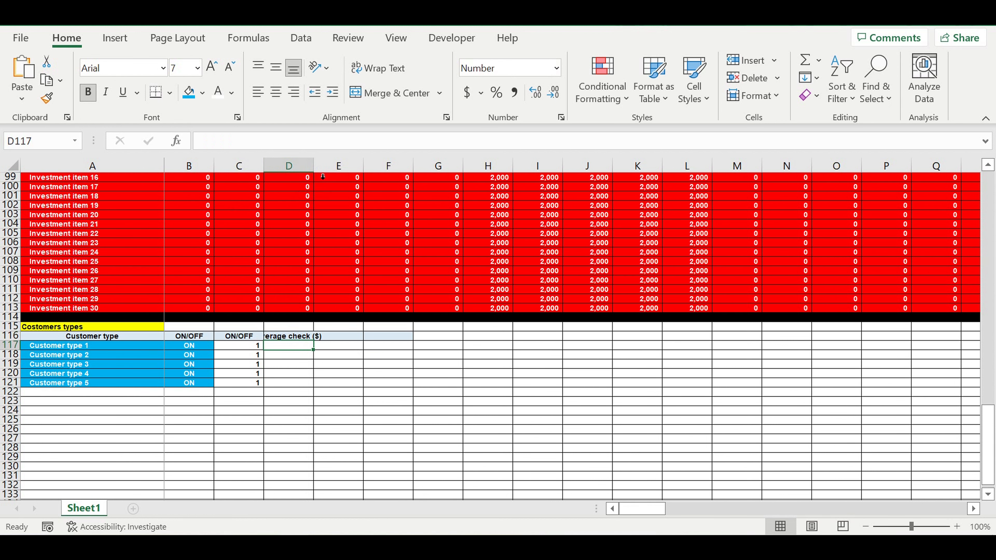
double_click(319, 173)
click(371, 363)
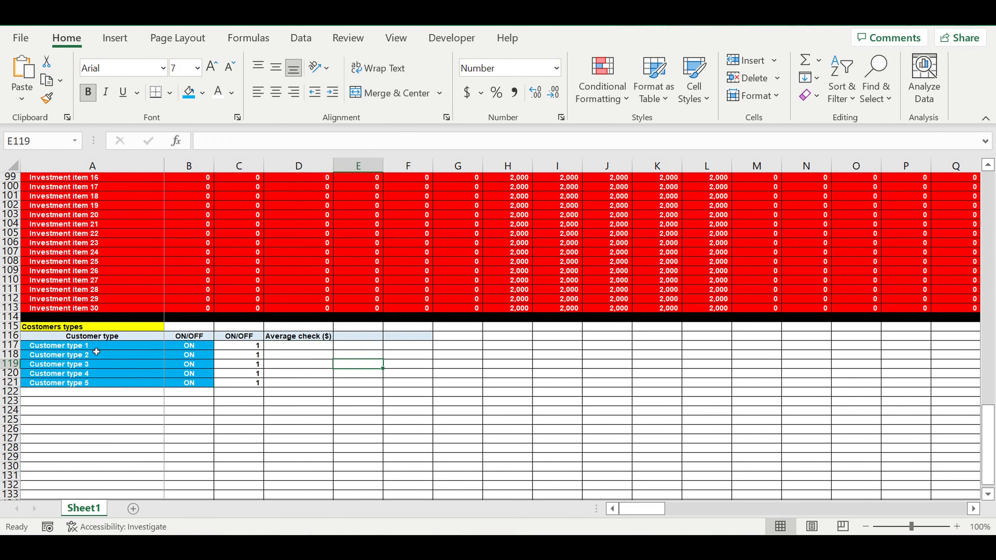
Enter the average checks 20, 40, 60, 80 and 100 for customer types 1 to 5 in D117:D121
click(90, 346)
click(277, 346)
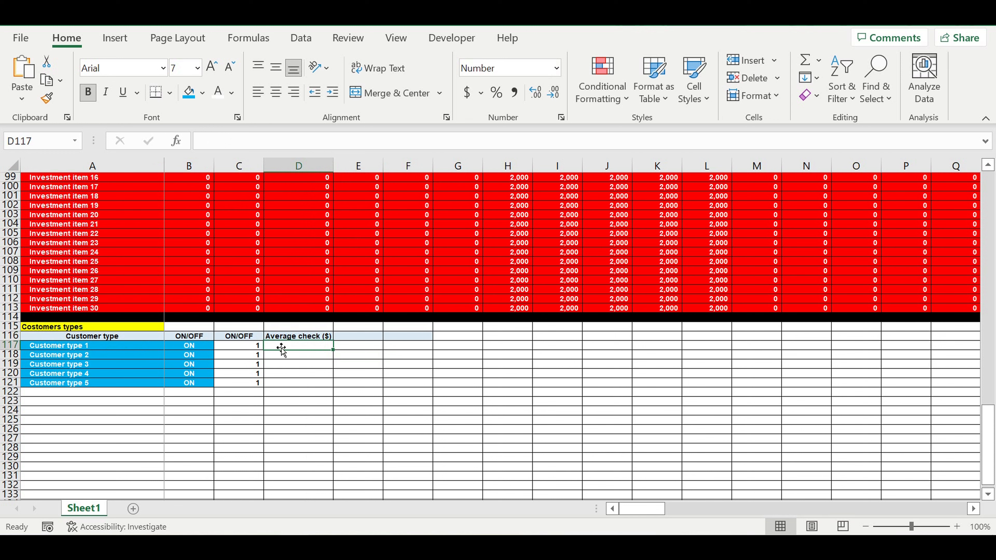
text(20)
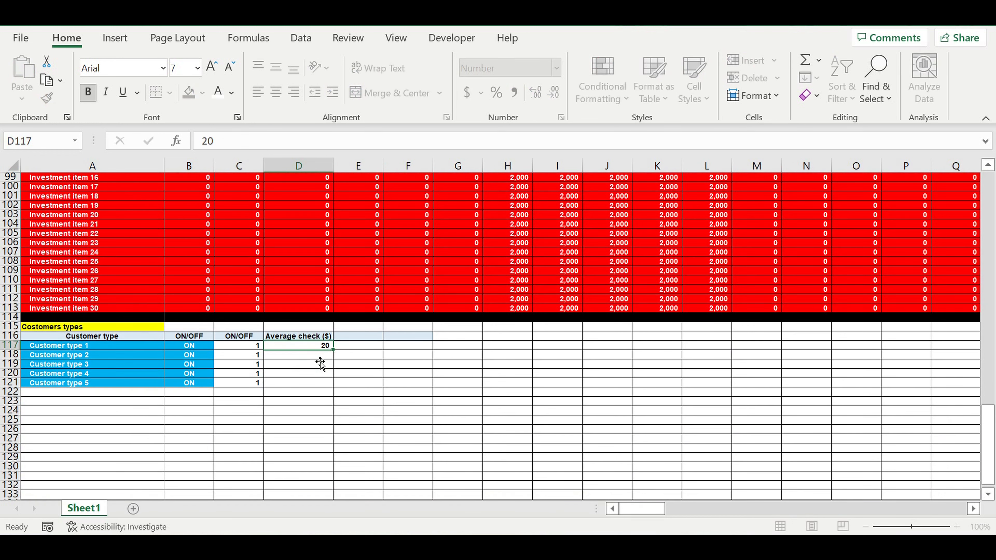
click(318, 372)
click(318, 355)
text(4)
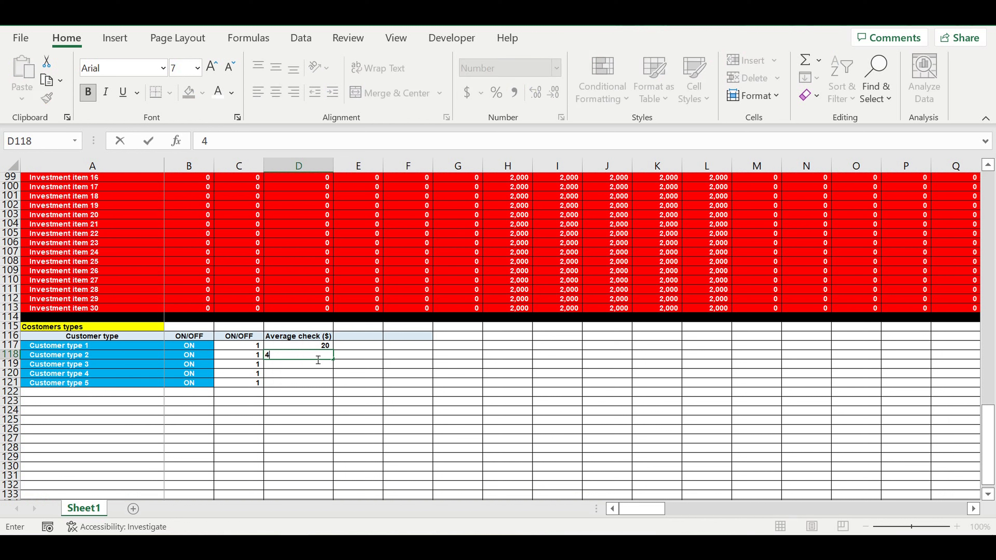
text(0)
key(Return)
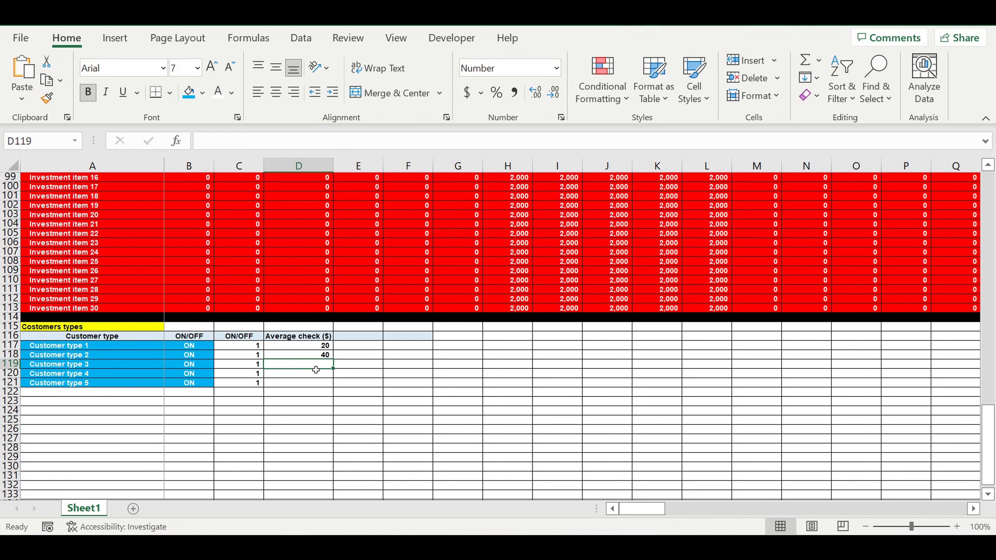
text(60)
key(Return)
text(80)
key(Return)
text(100)
key(Return)
Format the average checks in D117:D121 with two decimals, a light blue fill and white text
drag(301, 346, 304, 383)
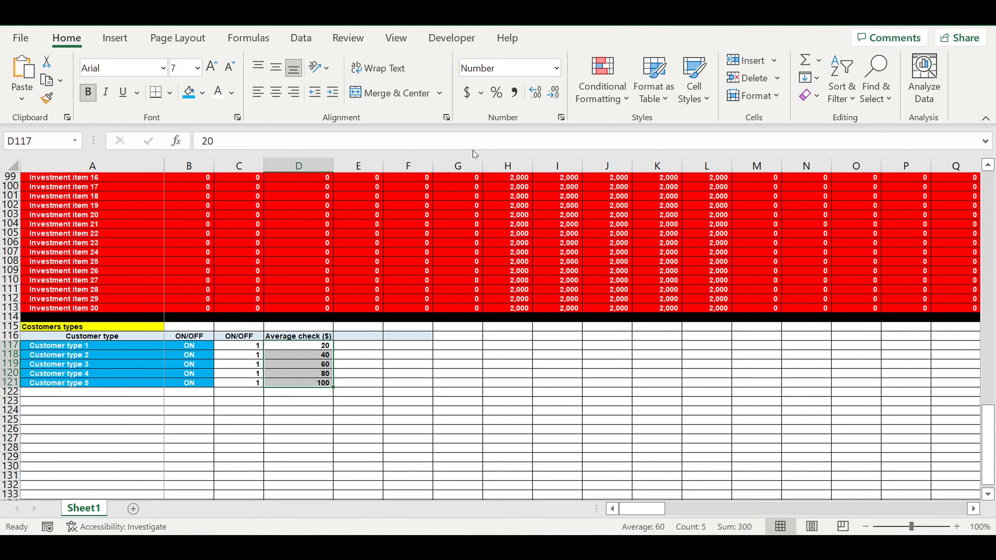
click(535, 92)
click(536, 93)
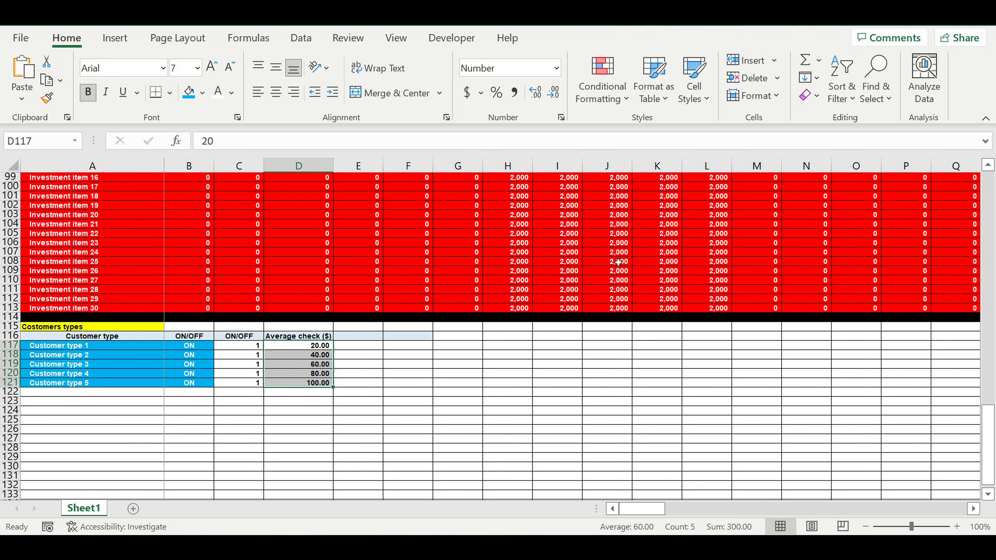
click(189, 93)
click(219, 94)
click(389, 373)
click(324, 365)
Copy the D116 header into E116 and replace its text with COEFF Average check)
click(311, 338)
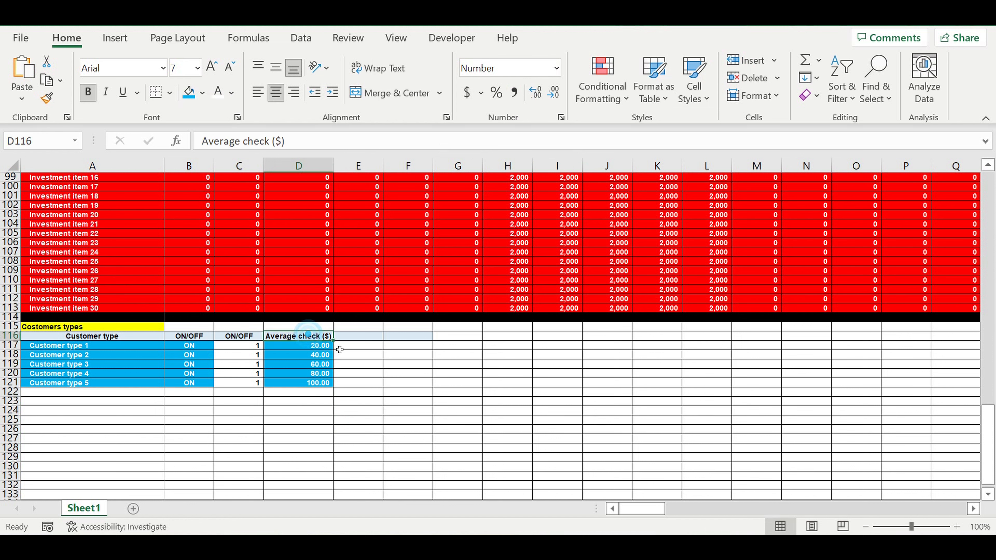
drag(335, 343, 374, 353)
click(371, 364)
click(362, 337)
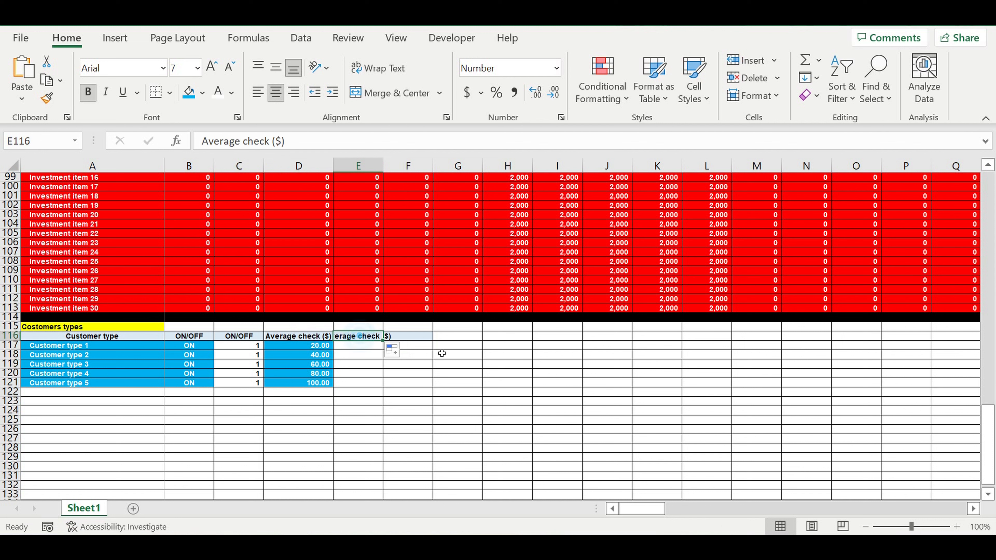
text(COEFF)
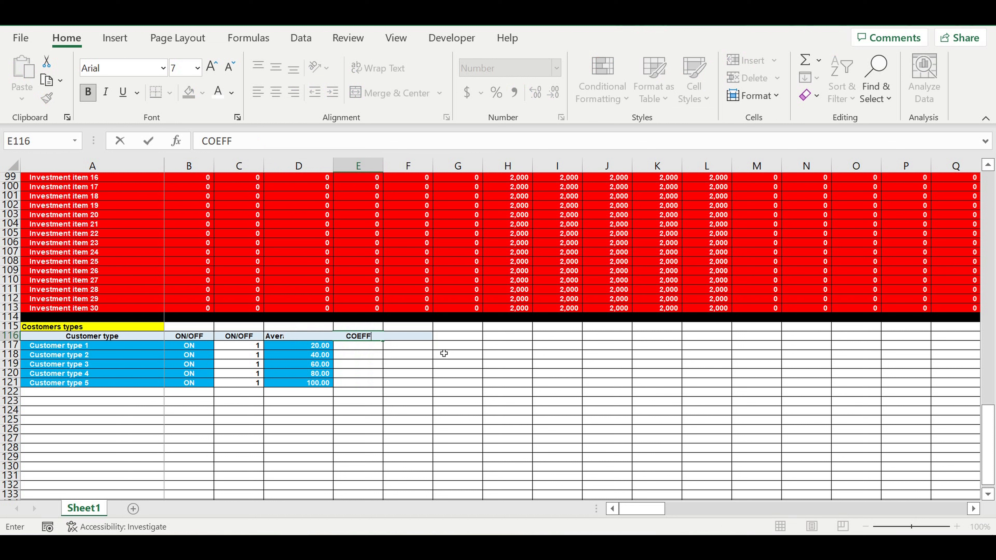
text(H)
key(BackSpace)
key(BackSpace)
text(Average)
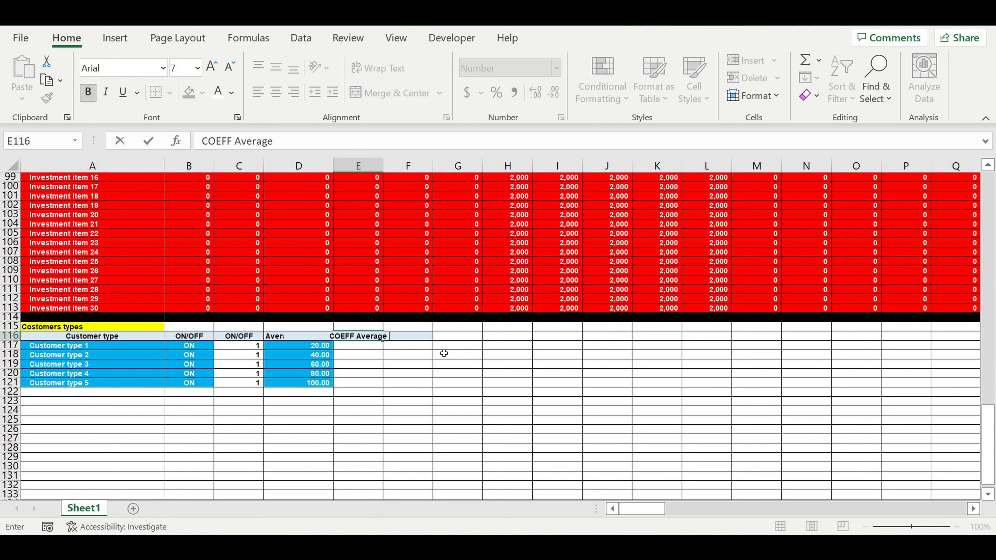
text( check))
key(Return)
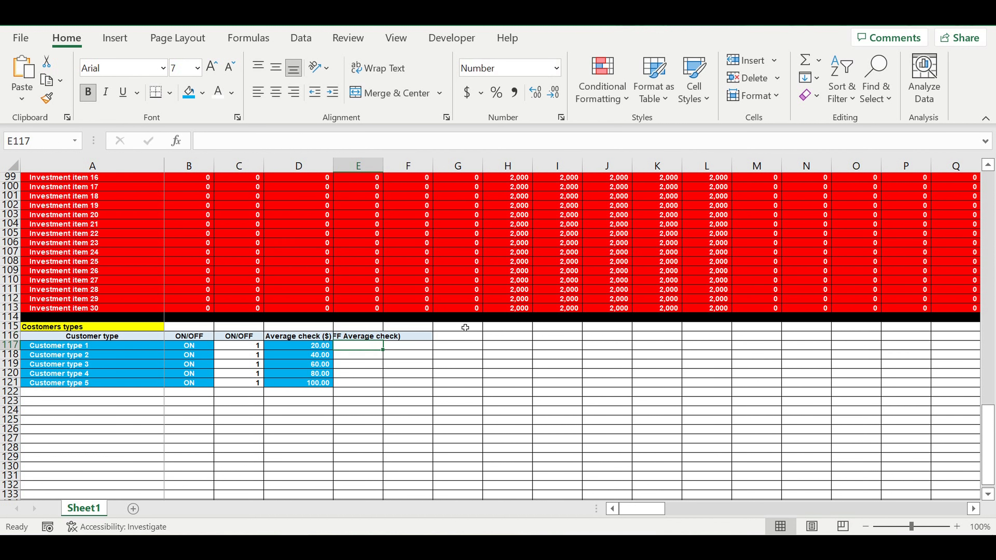
Autofit column E to the width of its new header
key(alt+h)
key(o)
key(i)
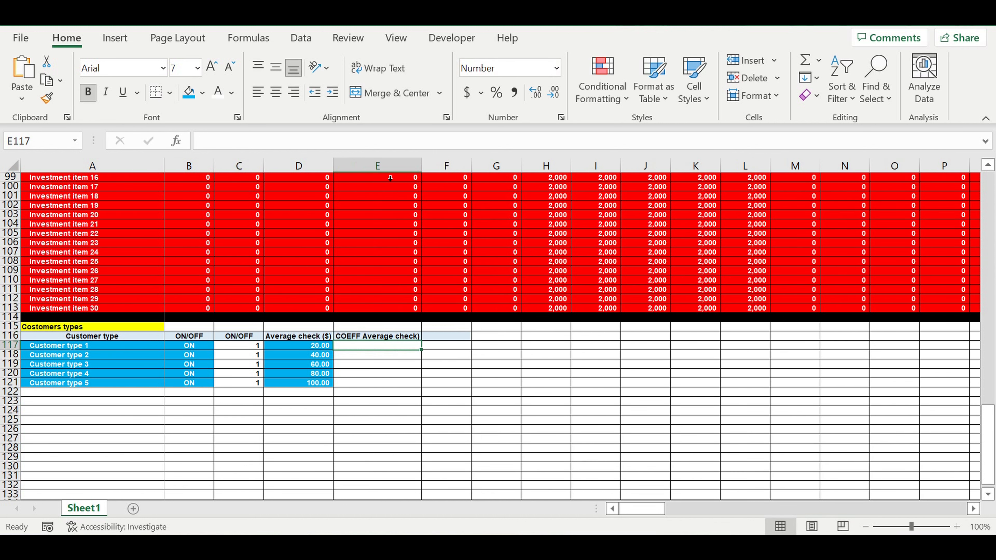
click(413, 376)
click(392, 346)
click(204, 359)
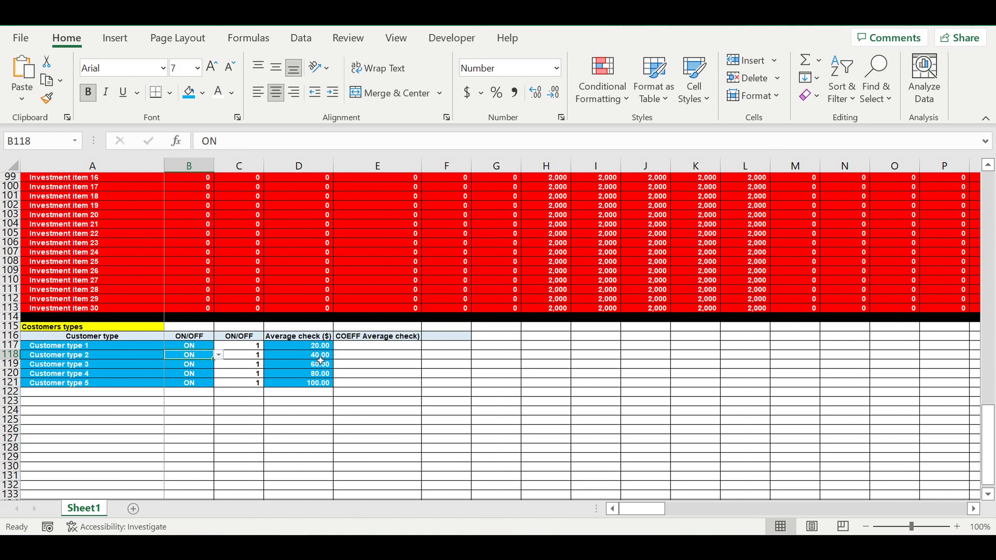
Enter 1 as the average check coefficient for Customer type 1 in E117 and format it as a percentage
drag(310, 347, 302, 381)
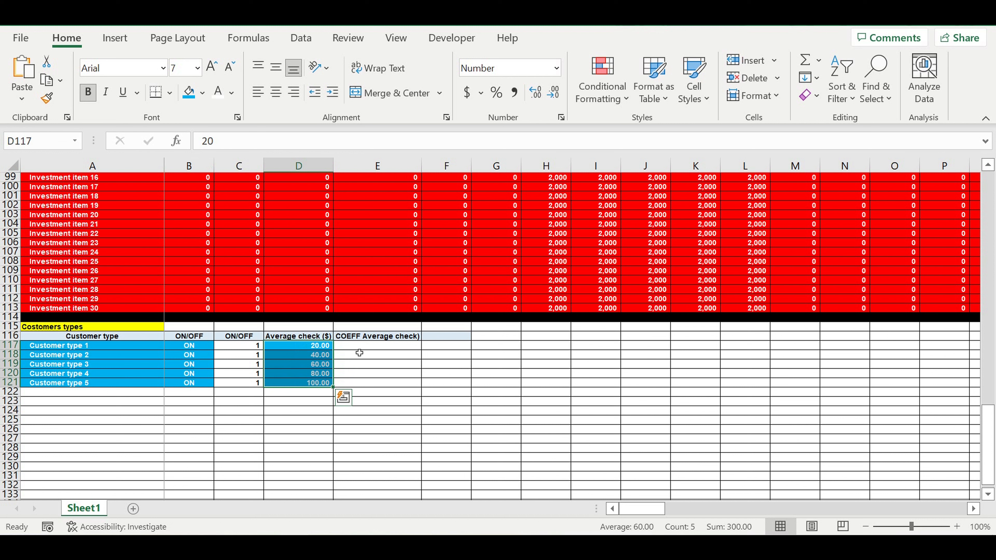
click(314, 348)
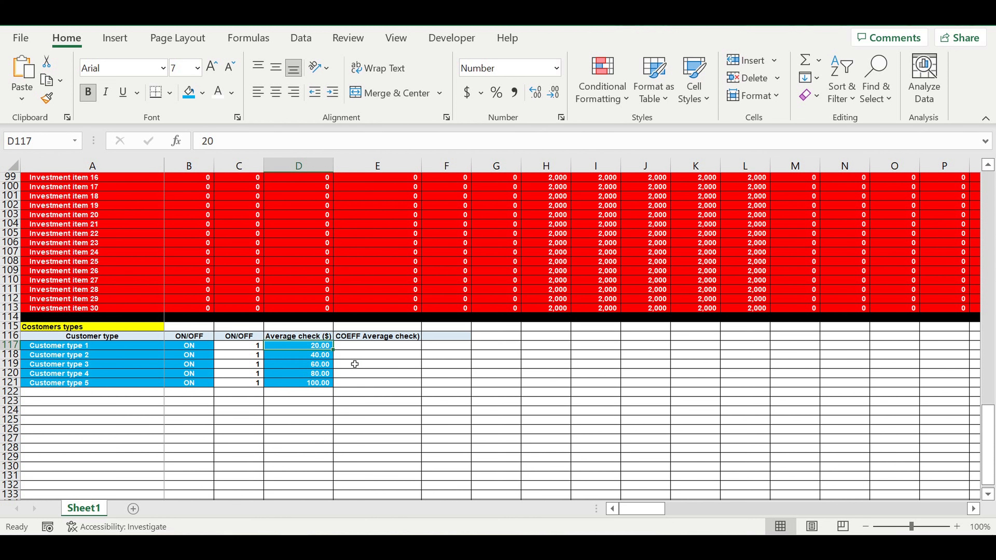
click(359, 347)
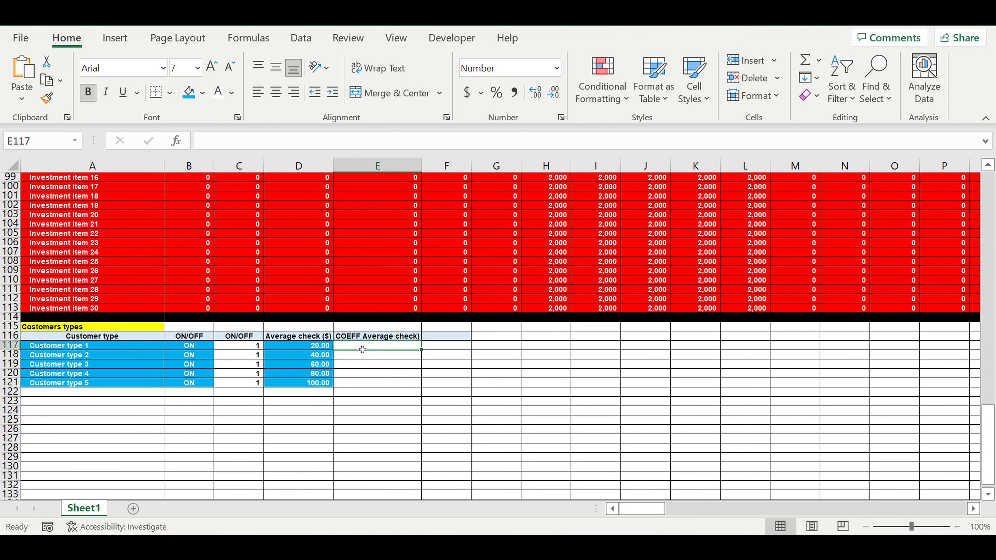
text(1)
click(373, 373)
click(385, 347)
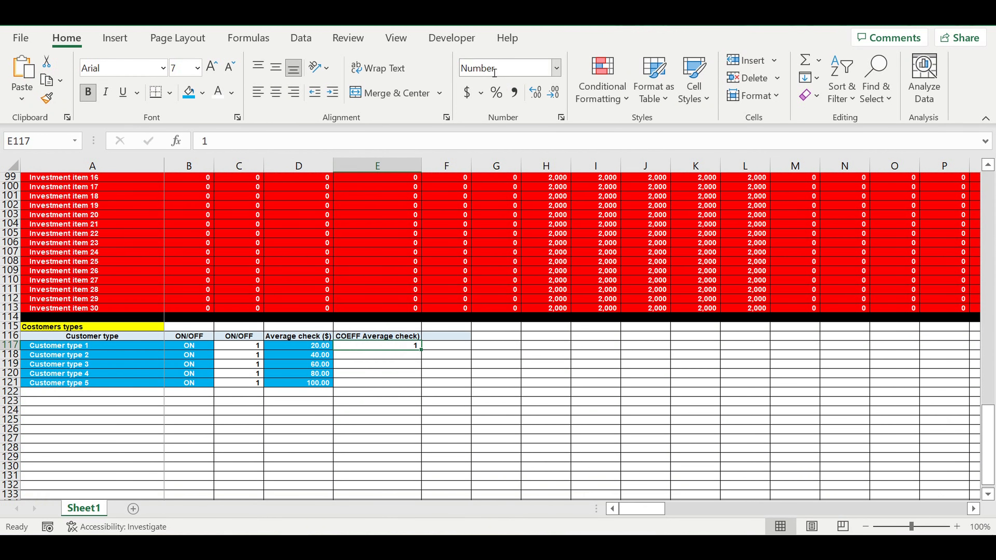
click(495, 93)
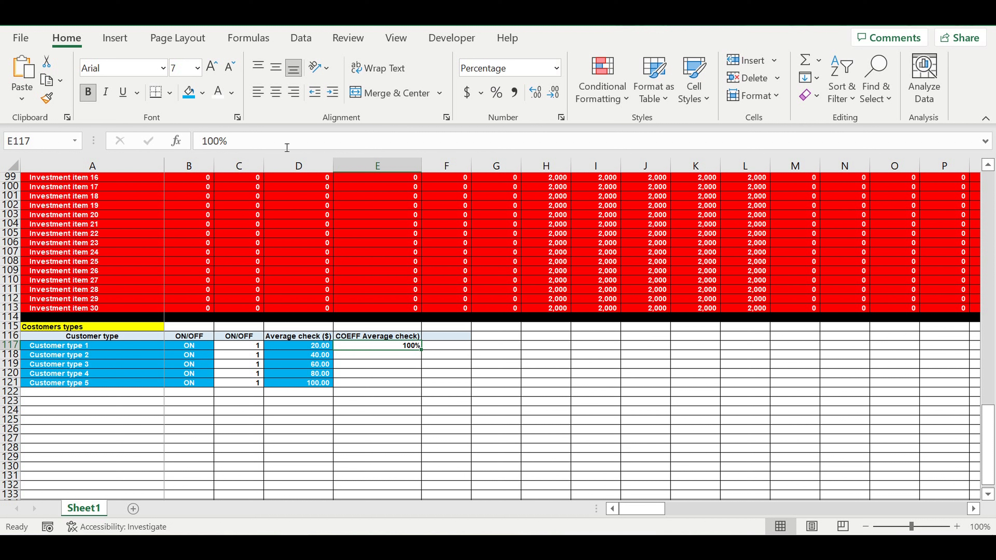
Give E117 a light blue fill with white text and fill the 100% coefficient down to E121
click(189, 92)
click(218, 92)
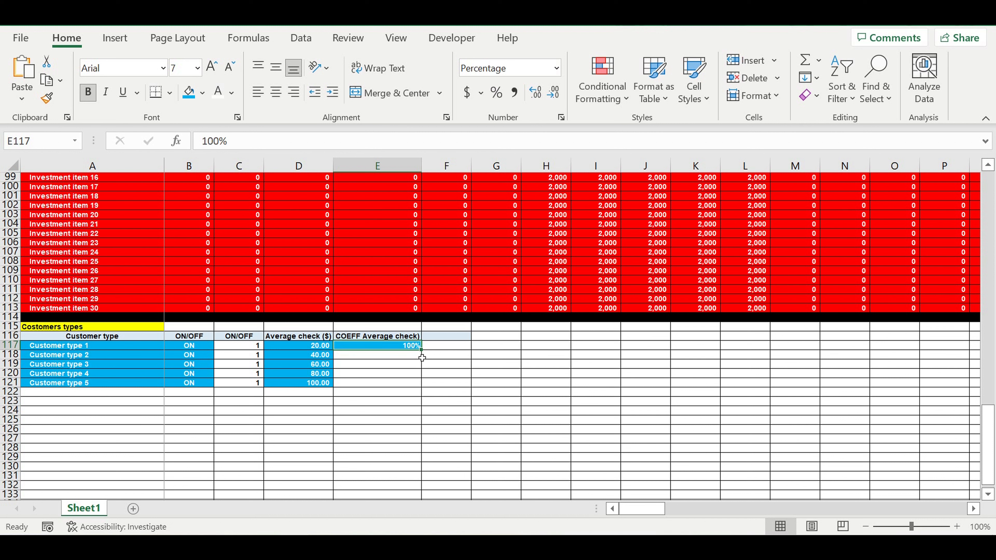
drag(424, 355, 423, 388)
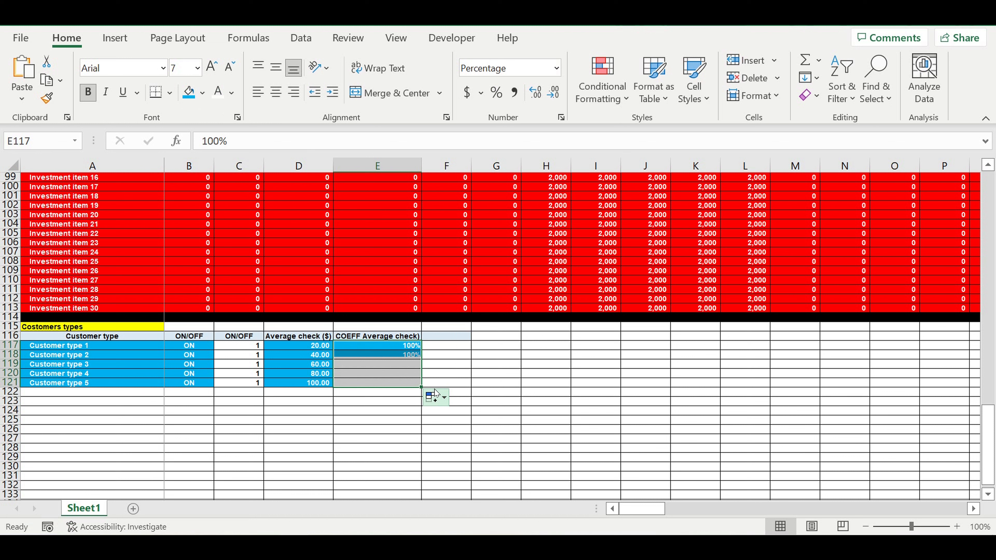
click(402, 355)
click(404, 349)
Copy the Average check ($) header from D116 into F116 and autofit column F to its width
click(464, 338)
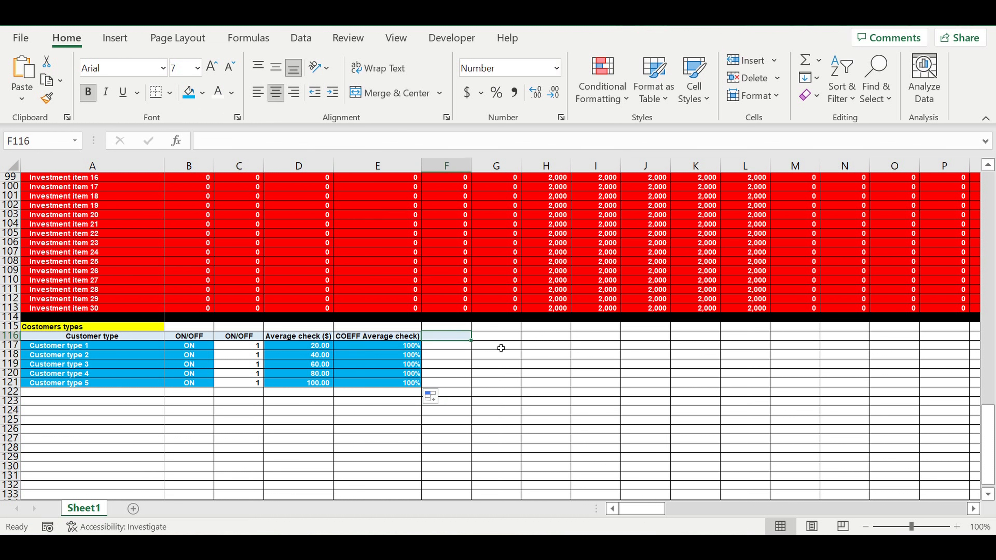
click(308, 336)
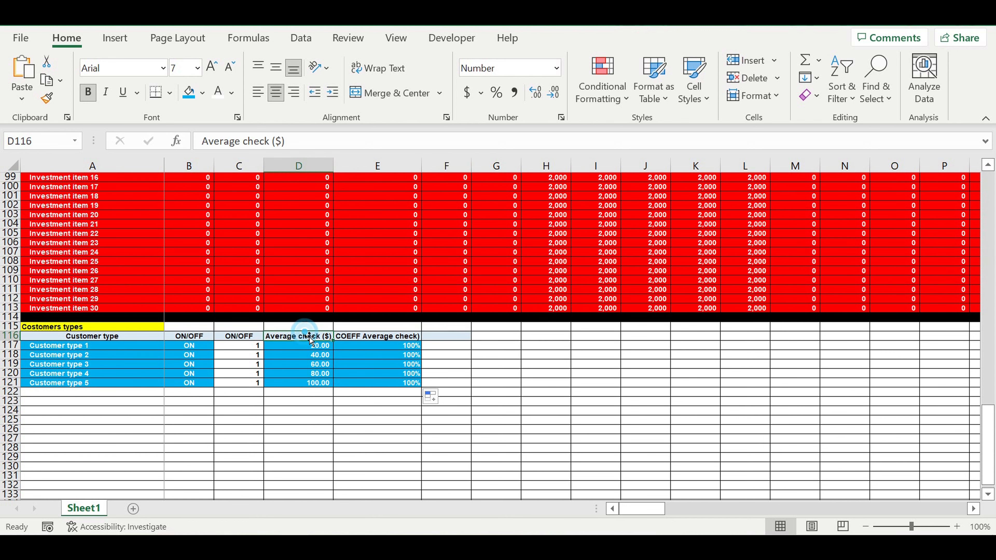
key(ctrl+c)
click(443, 338)
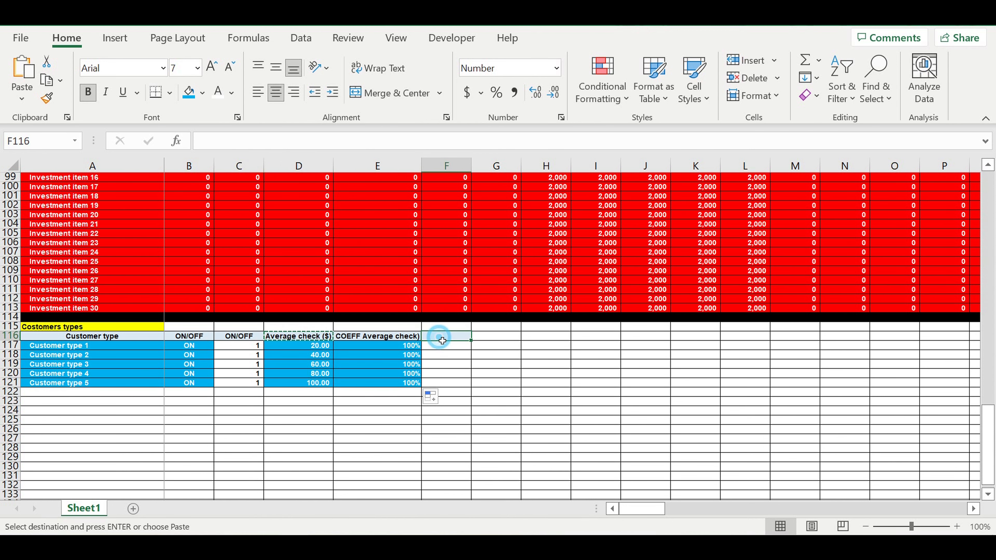
key(ctrl+v)
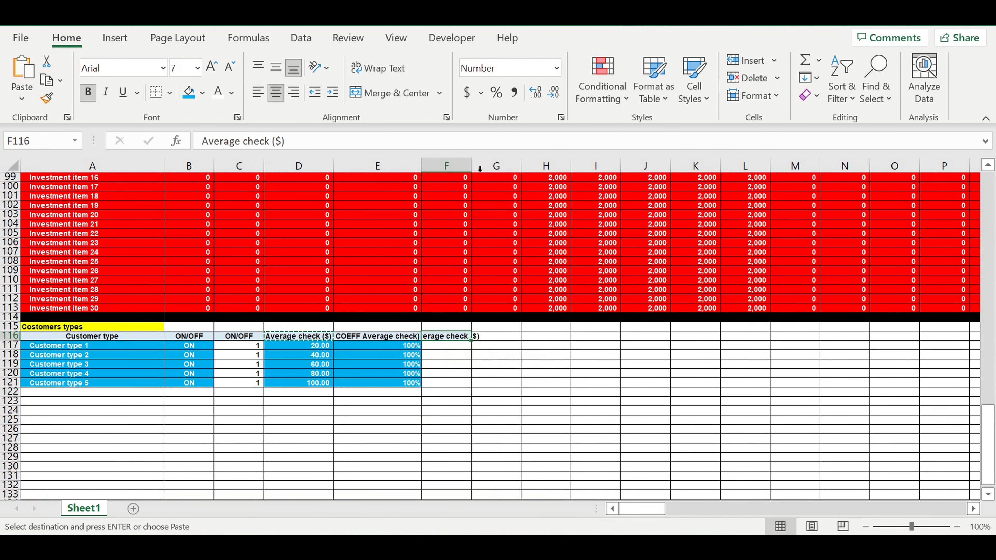
key(alt+h)
key(o)
key(i)
Change the F116 header to Average check Final ($) and widen column F to fit it
click(276, 144)
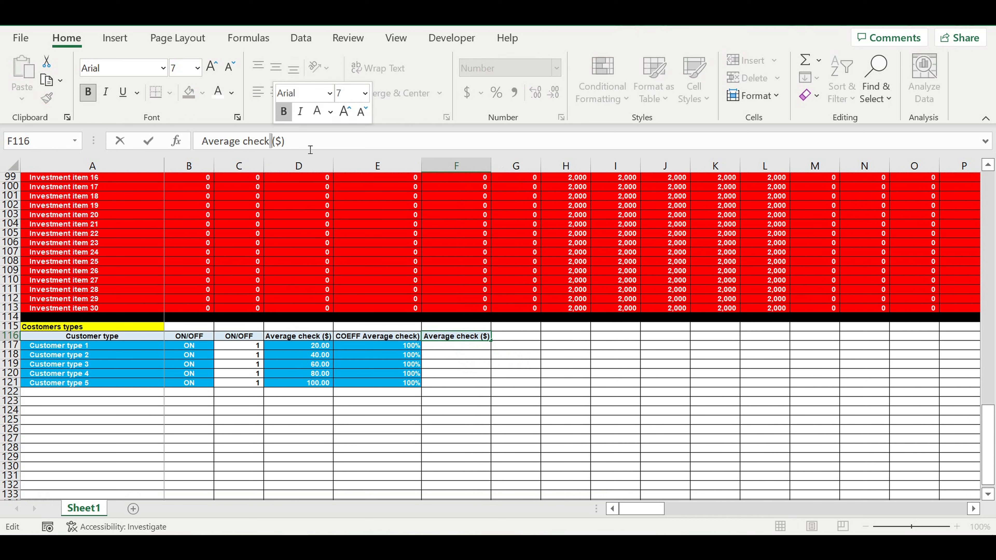
text(Final)
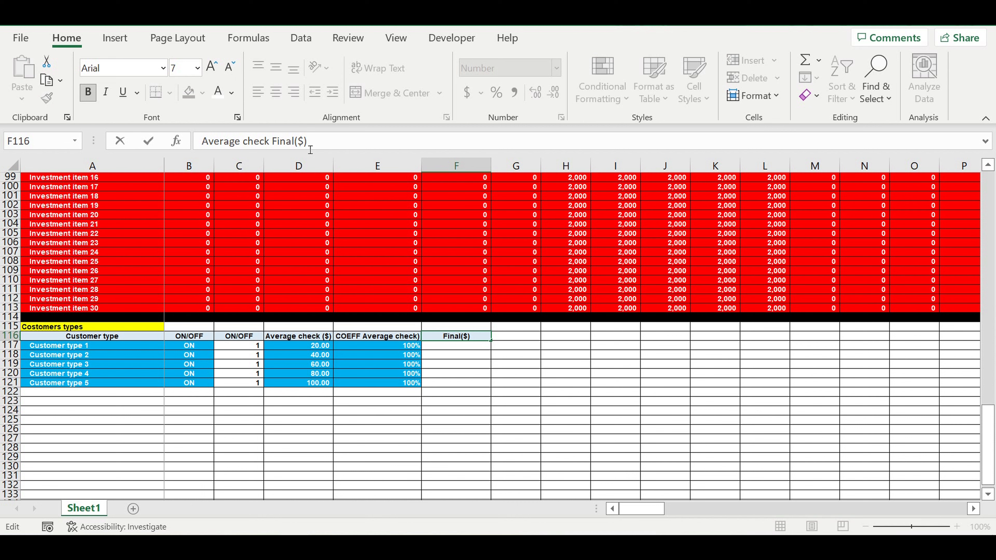
click(433, 345)
drag(491, 166, 511, 169)
click(485, 386)
Enter the formula =C117*D117*E117 in F117 for the final average check of Customer type 1
click(469, 346)
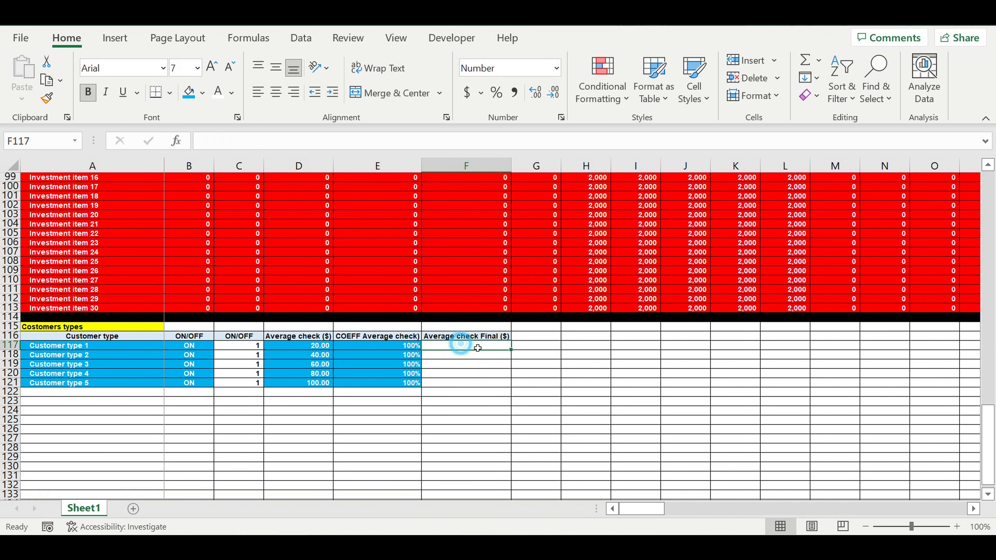
text(=)
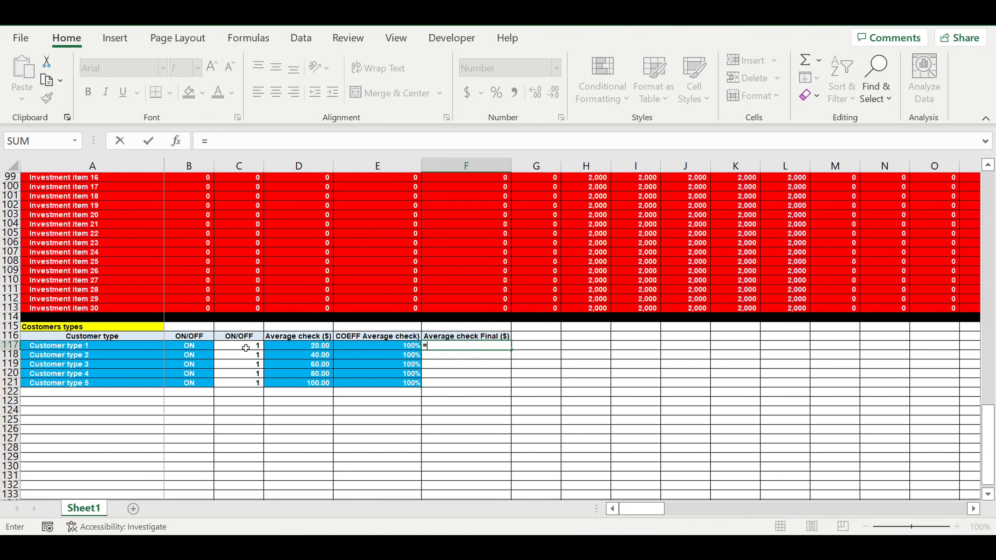
click(246, 345)
text(*)
click(311, 347)
text(*)
click(396, 347)
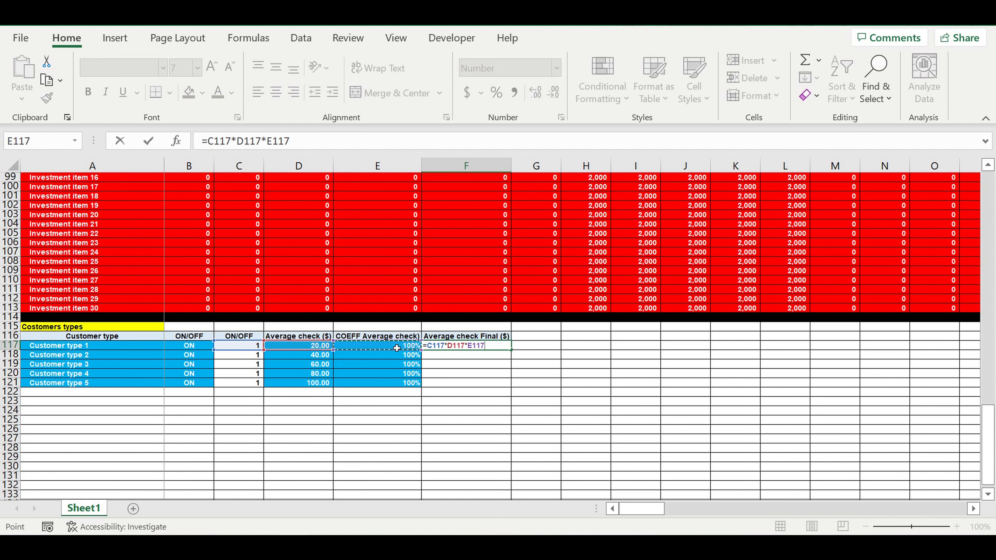
key(Return)
Fill the F117 formula down to F121 and show the results with two decimals
click(504, 346)
drag(511, 348, 511, 390)
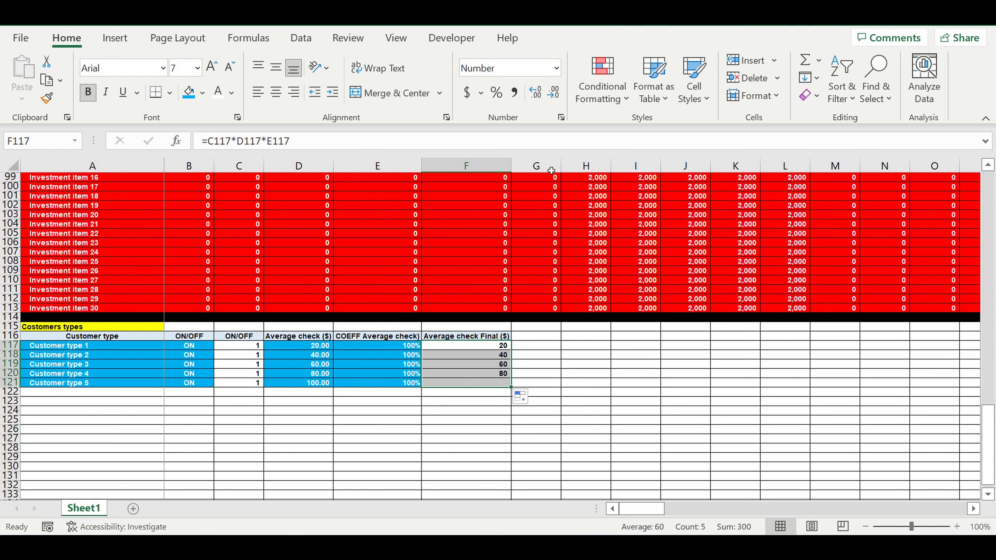
click(536, 92)
click(536, 92)
click(630, 383)
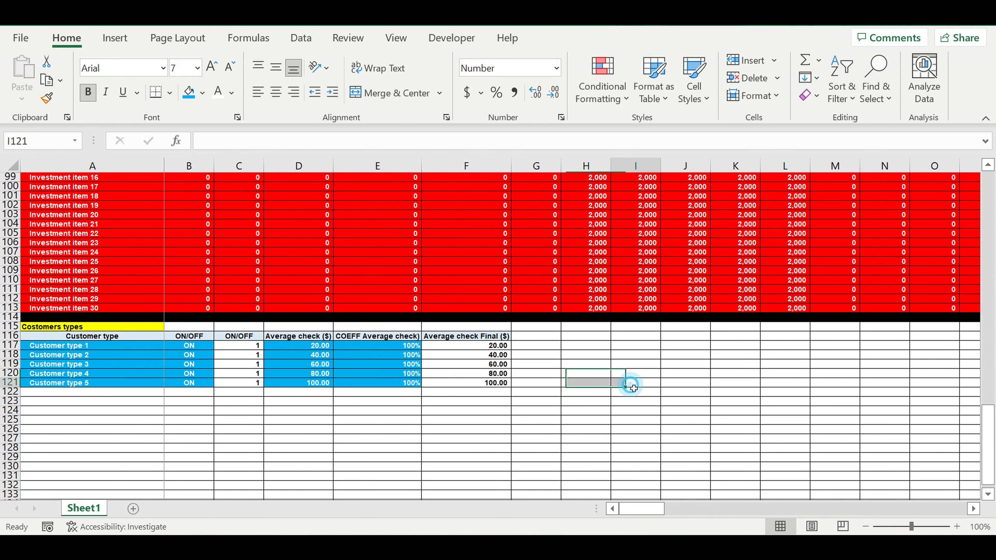
Fill the whole of row 122 with black as a separator below the customer types table
click(10, 392)
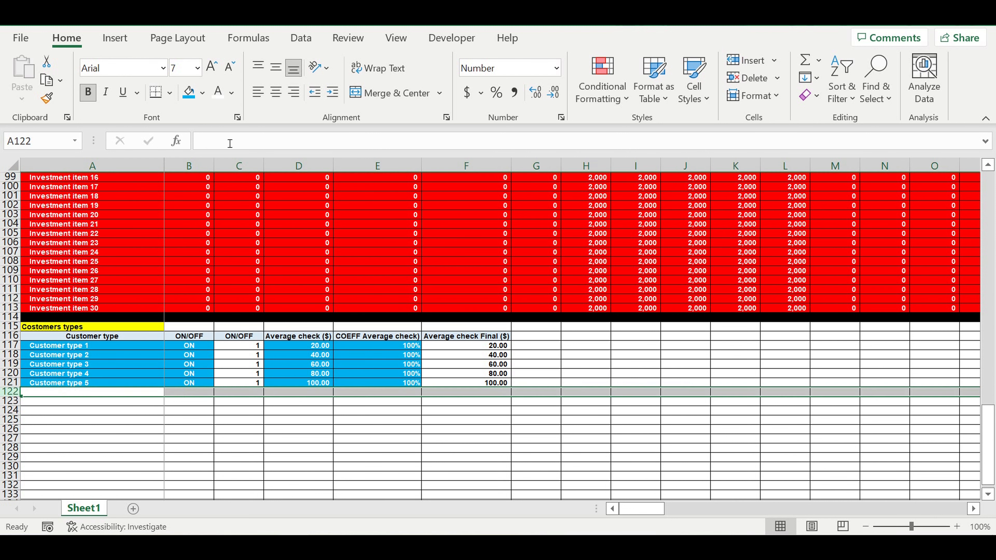
click(201, 93)
click(203, 135)
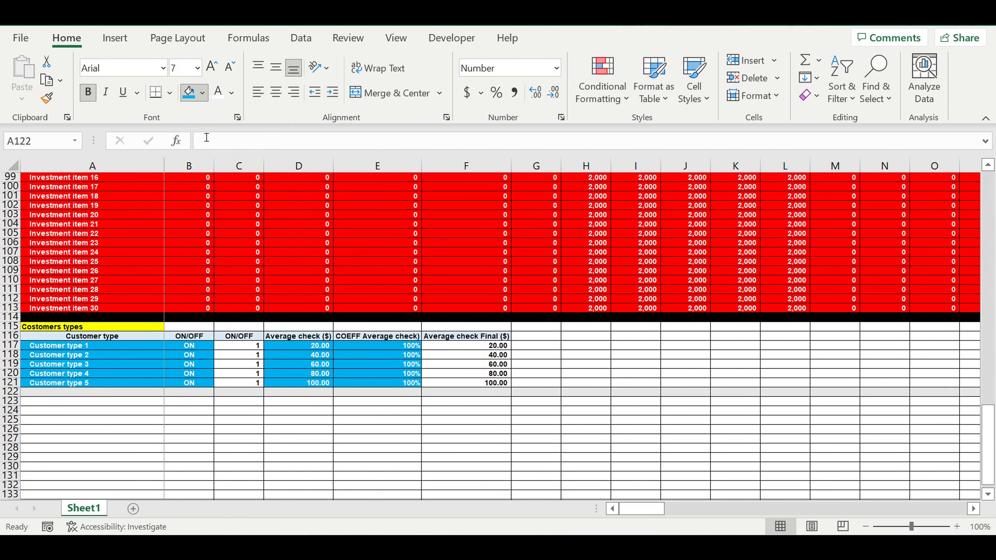
click(367, 421)
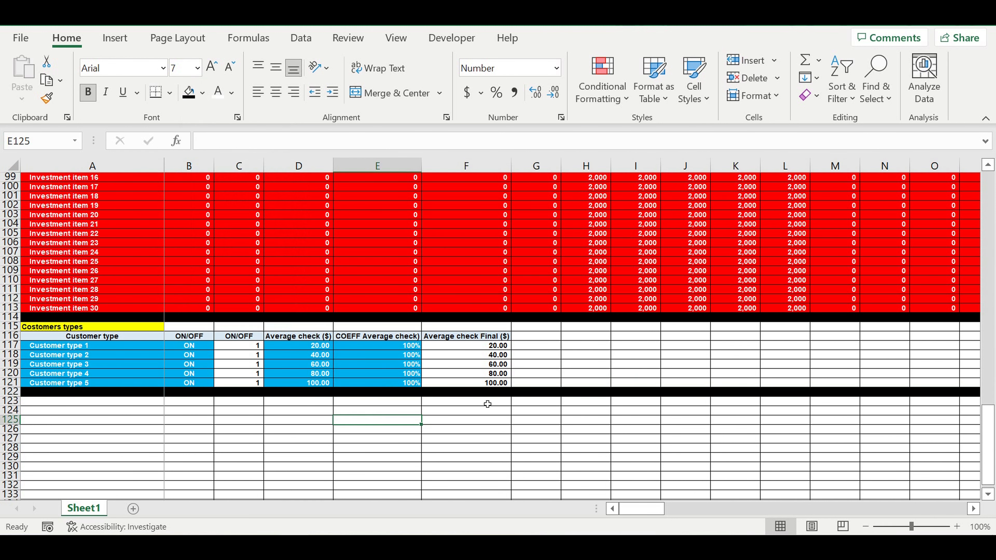
Set the Customer type 1 coefficient in E117 to 80% and check the final average check in F117
click(400, 348)
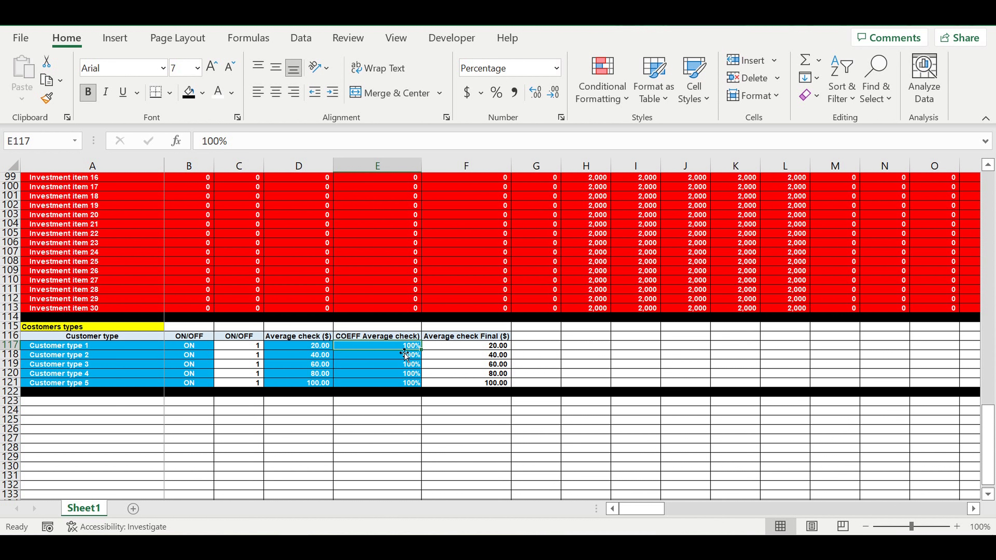
text(80)
key(Return)
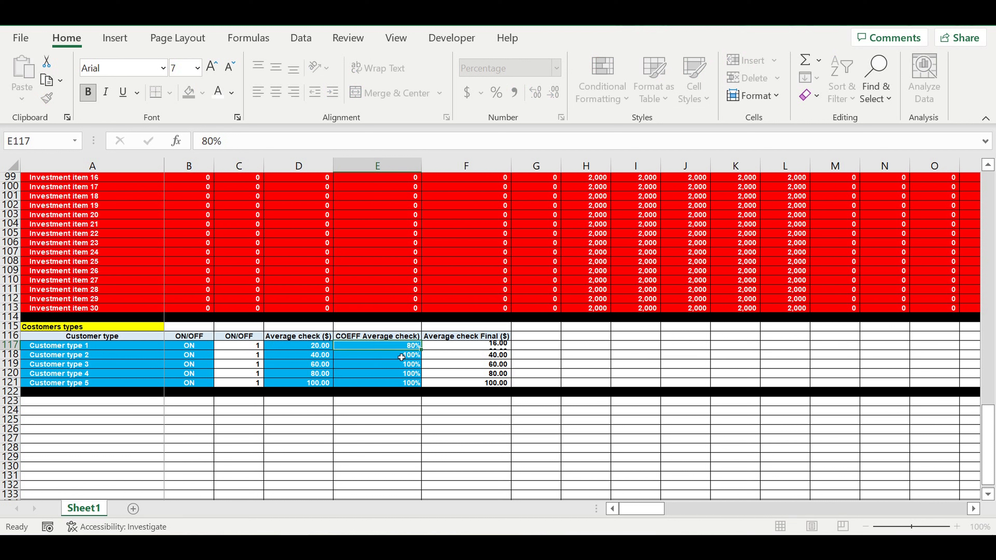
click(470, 373)
click(473, 348)
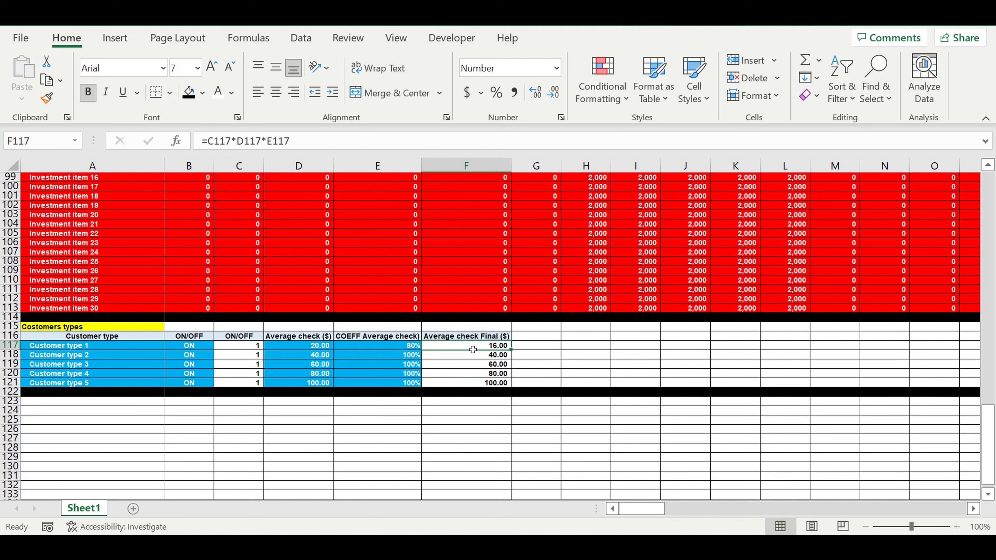
Switch Customer type 1 to OFF in B117 and check the final average check in F117
click(201, 347)
click(218, 346)
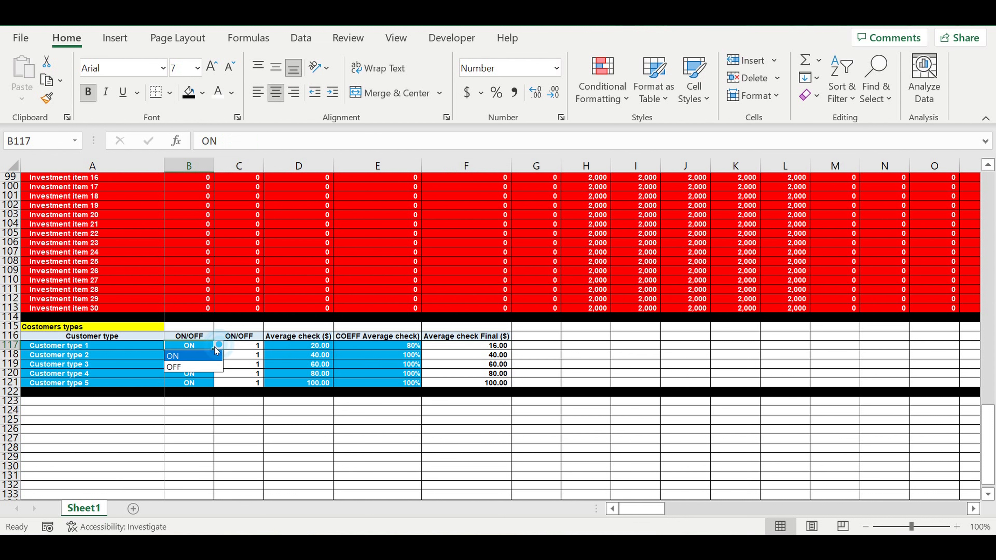
click(193, 364)
click(464, 347)
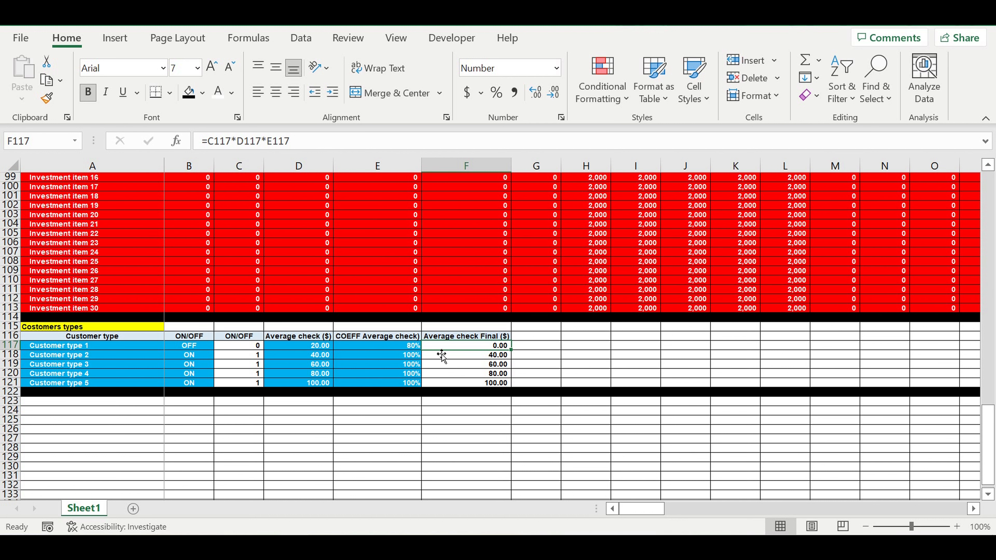
Set the Customer type 1 coefficient in E117 back to 100%
click(396, 347)
text(100)
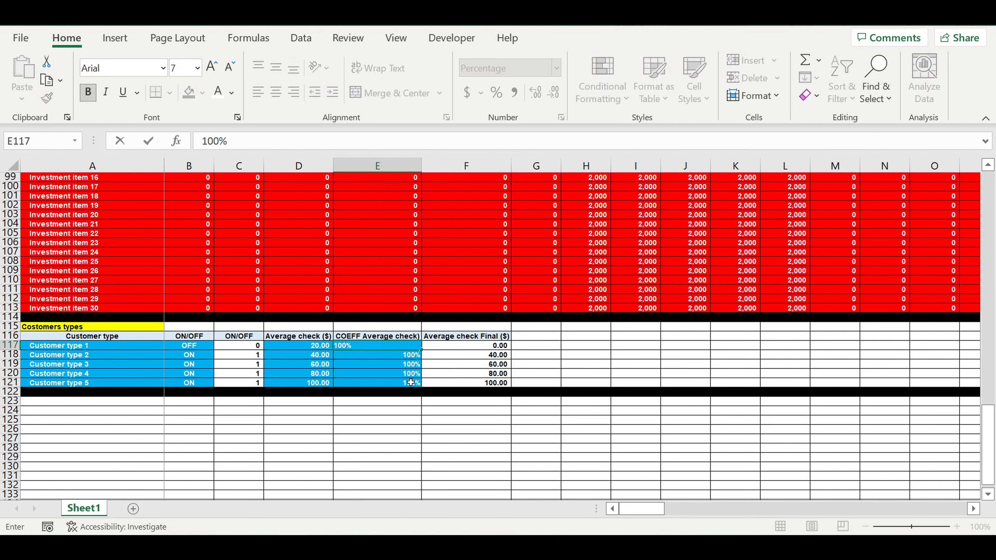
key(Return)
click(484, 385)
Switch Customer type 1 back to ON in B117
click(196, 346)
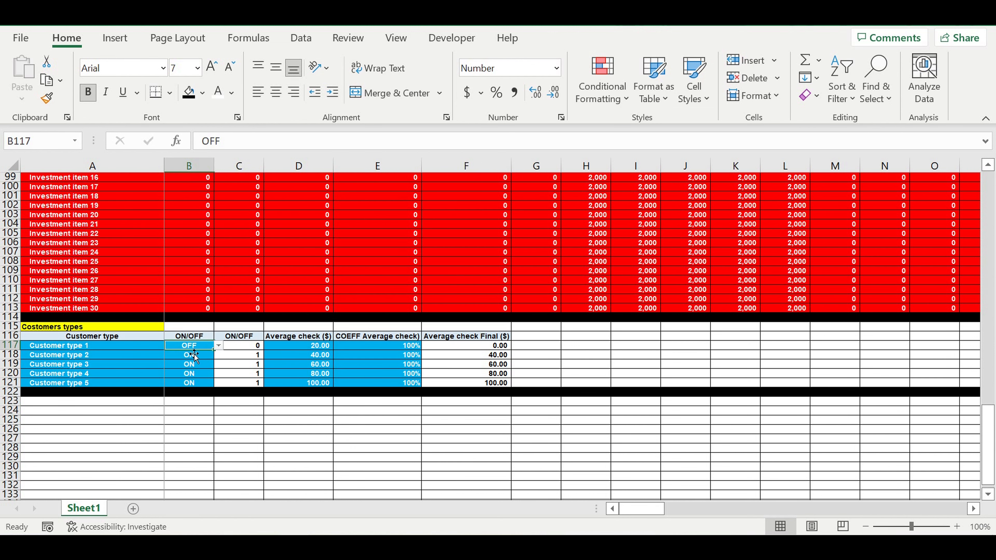
click(219, 346)
click(202, 357)
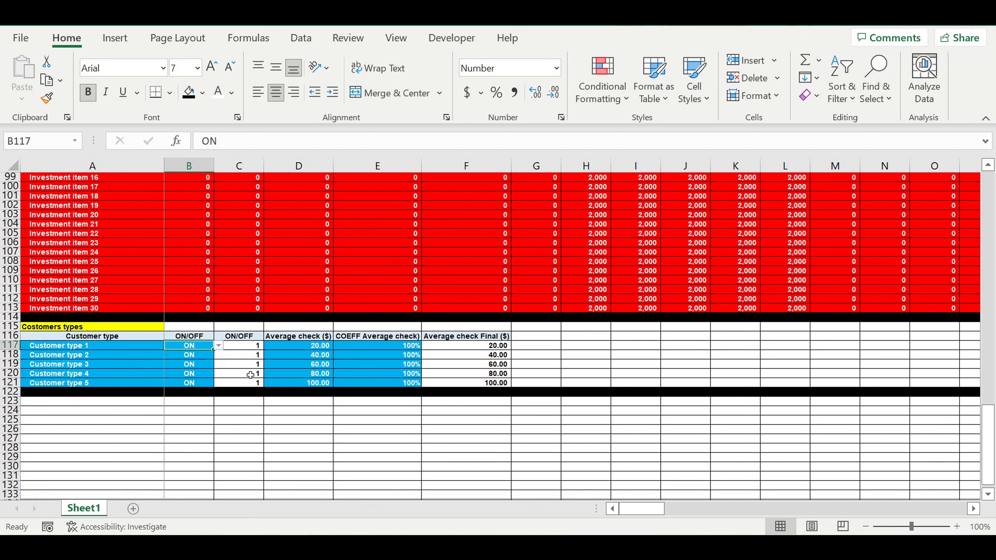
click(308, 423)
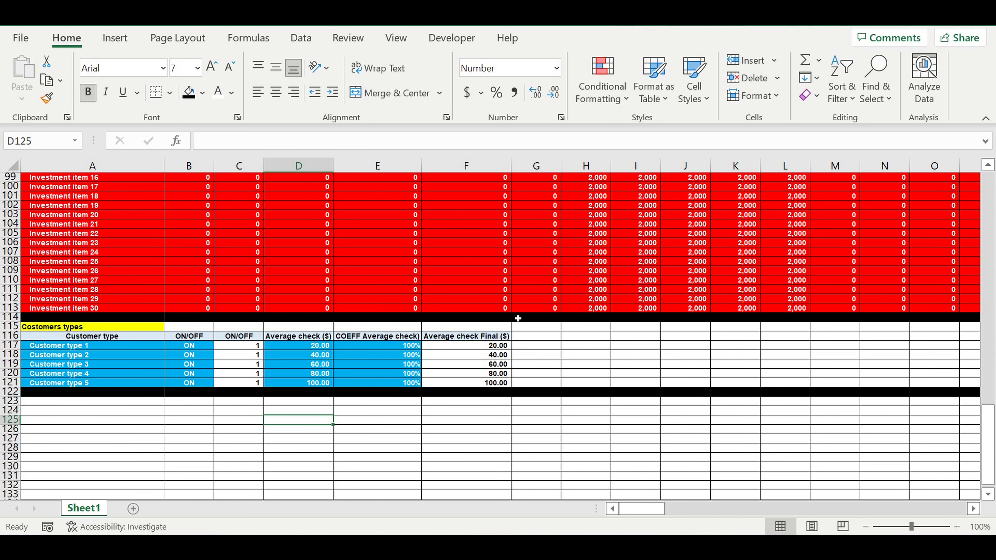
Copy the Average check Final ($) header from F116 into G116
click(498, 339)
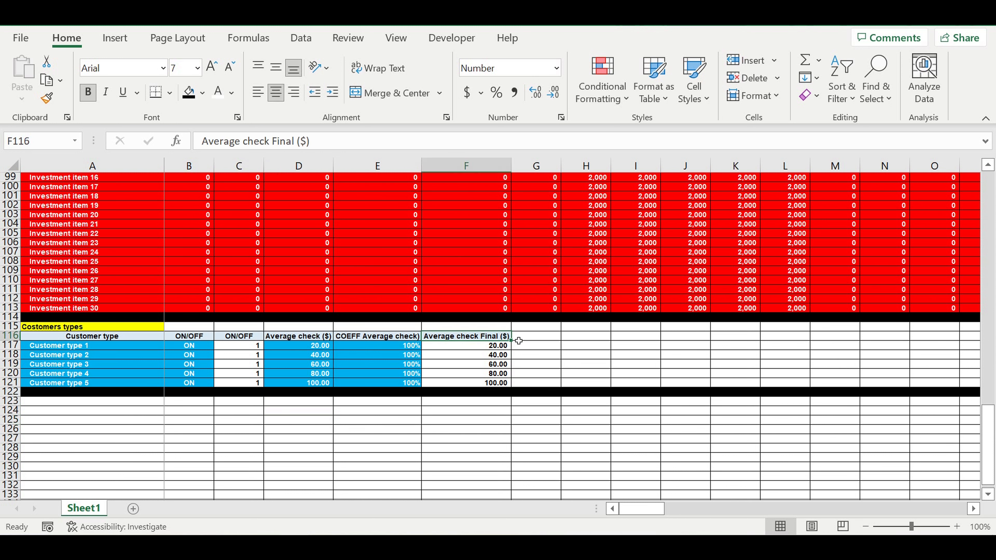
drag(518, 345, 547, 345)
click(547, 355)
click(545, 337)
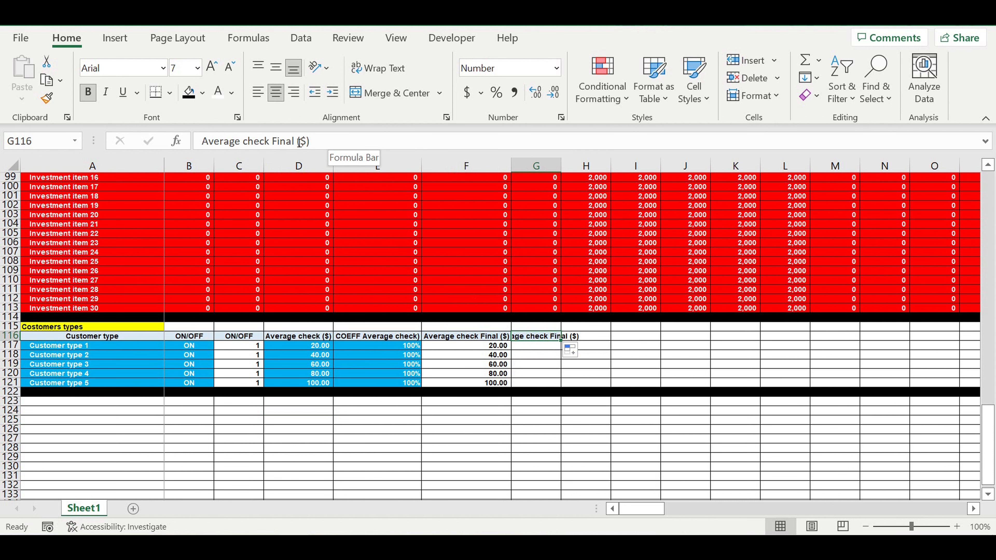
Retitle the header in G116 as "Direct expenses inside average check (%)" and fit column G's width to it
text(D)
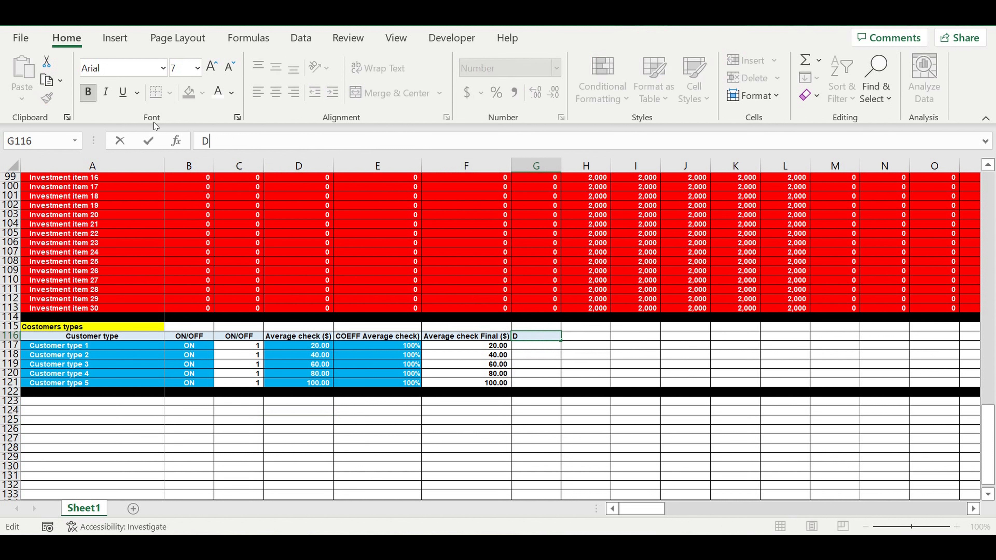
text(irect expenses insi)
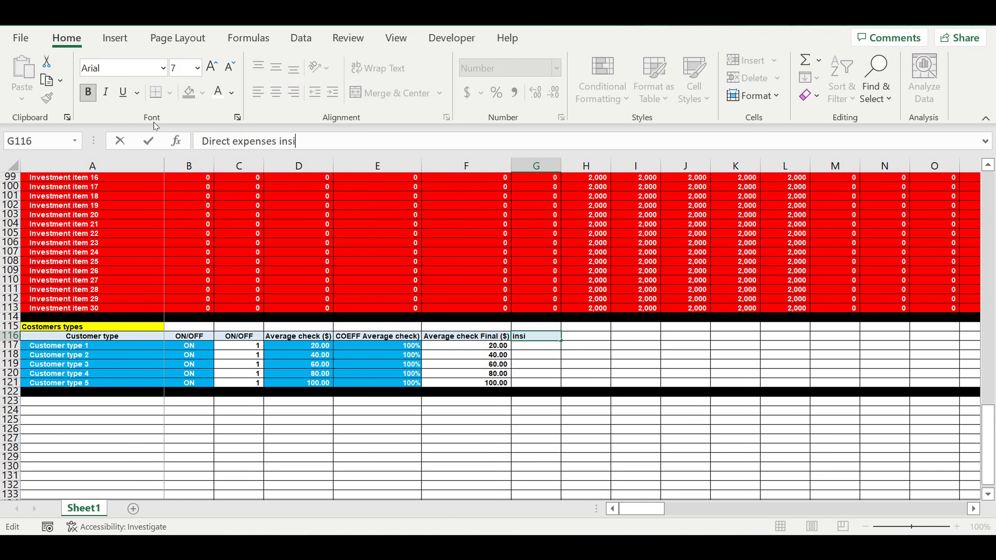
text(de averag)
key(BackSpace)
text(e check)
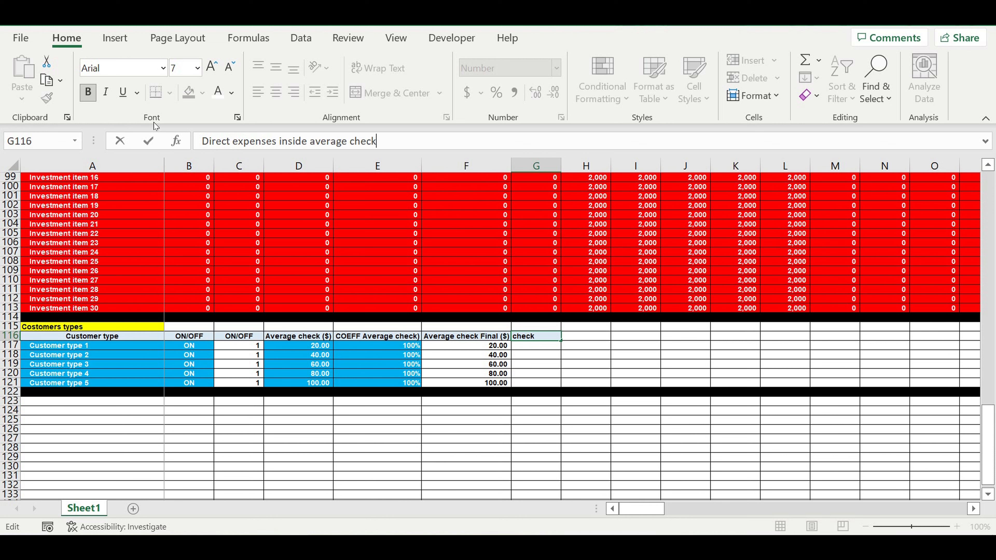
text( (%))
key(Return)
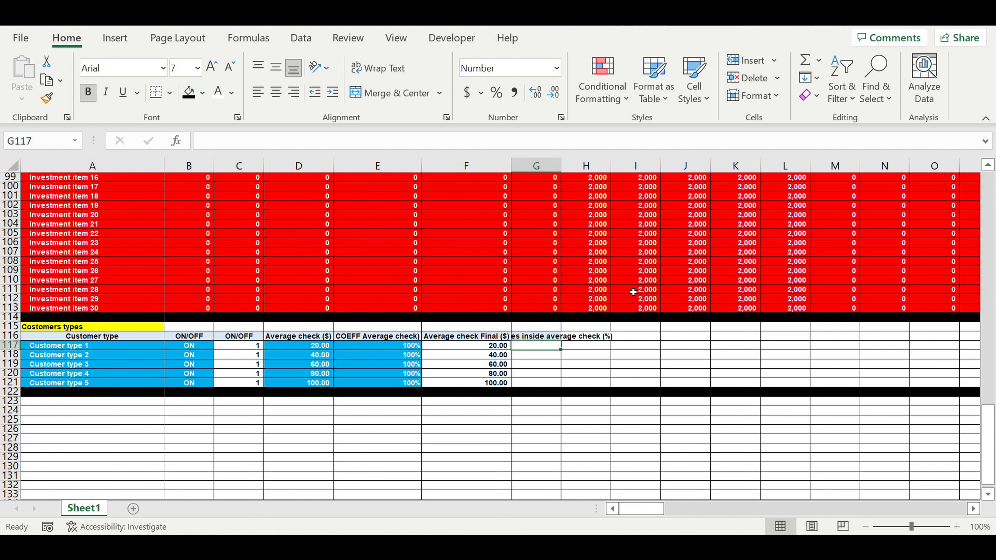
double_click(561, 171)
click(619, 372)
click(599, 340)
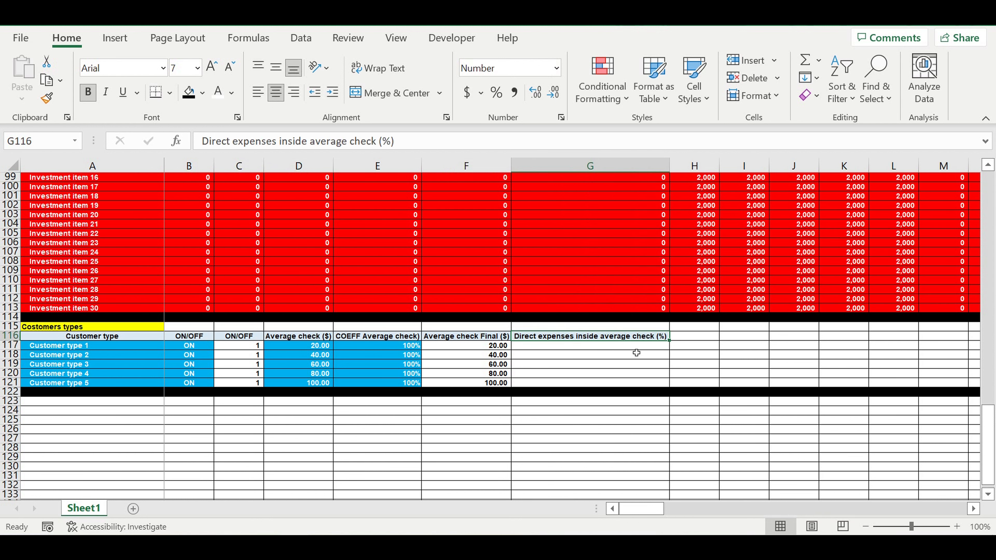
Format G117 as a percentage with the same light blue fill as the other input cells
click(630, 346)
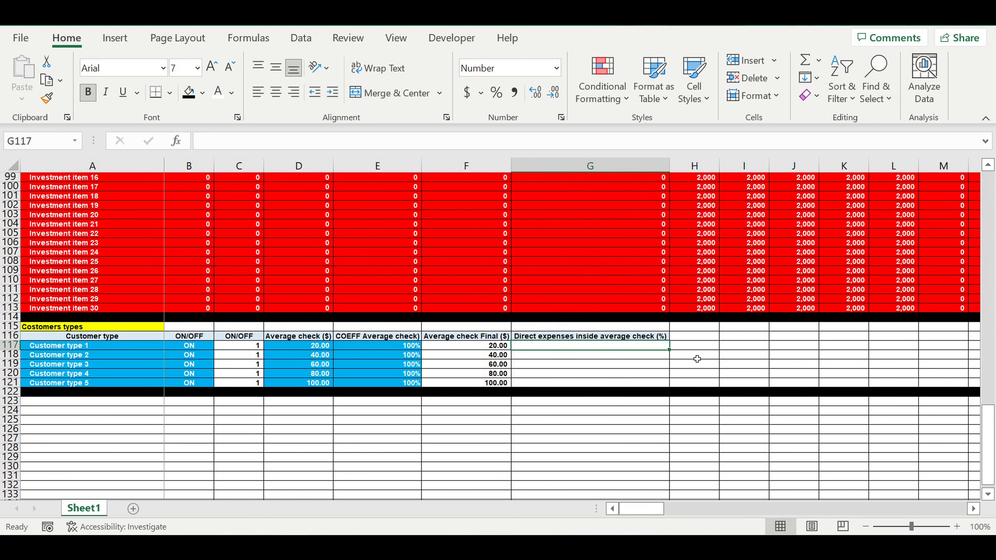
click(496, 92)
click(202, 93)
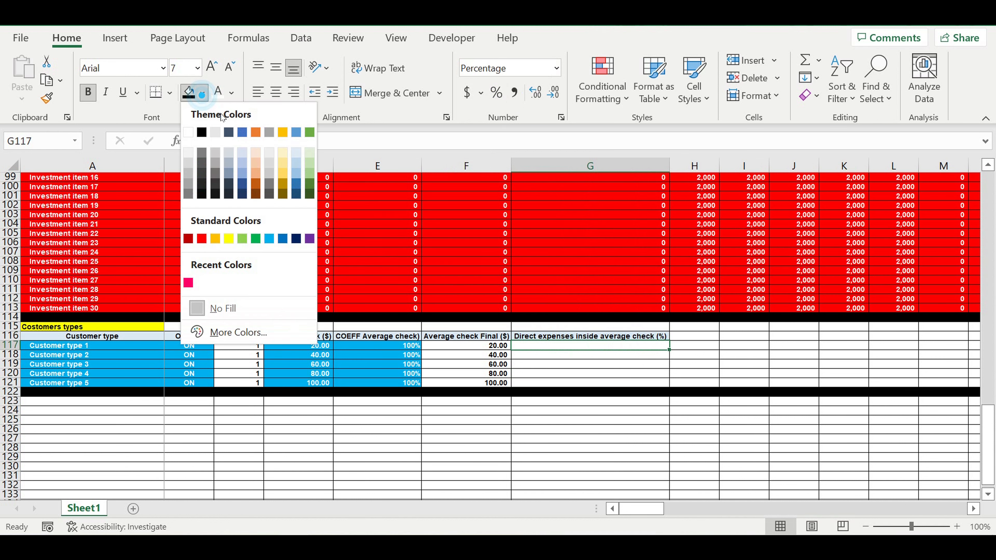
click(269, 238)
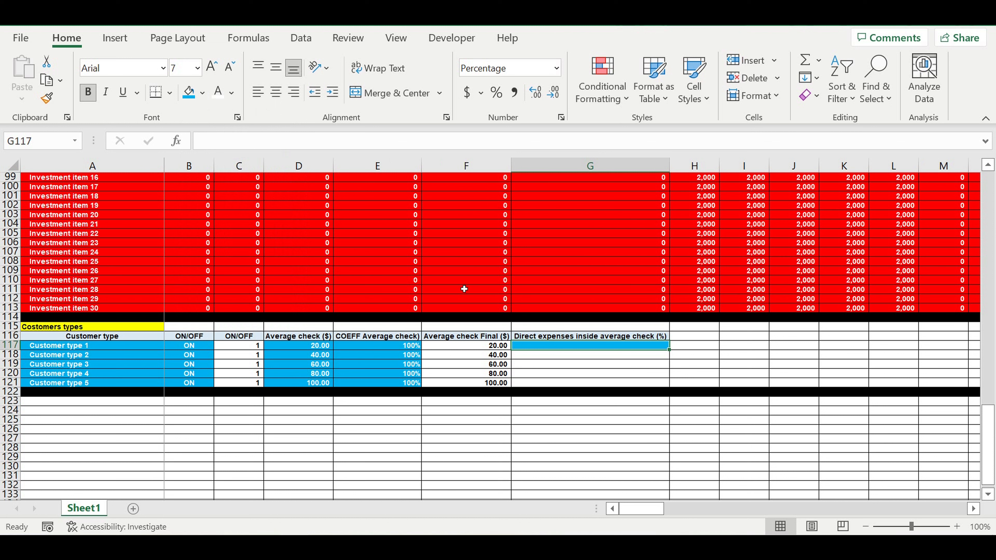
Enter 30% as the direct expenses share in G117 and fill it down through G121
text(30)
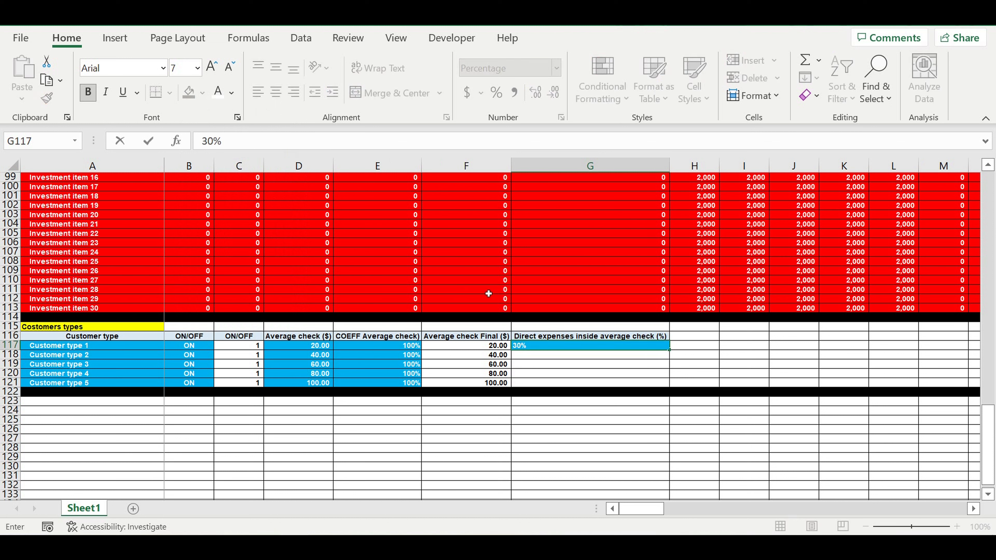
click(661, 371)
click(648, 338)
click(657, 347)
drag(673, 354, 673, 384)
Set the direct expenses shares to 40% in G118, 15% in G119, 45% in G120 and 60% in G121
click(649, 358)
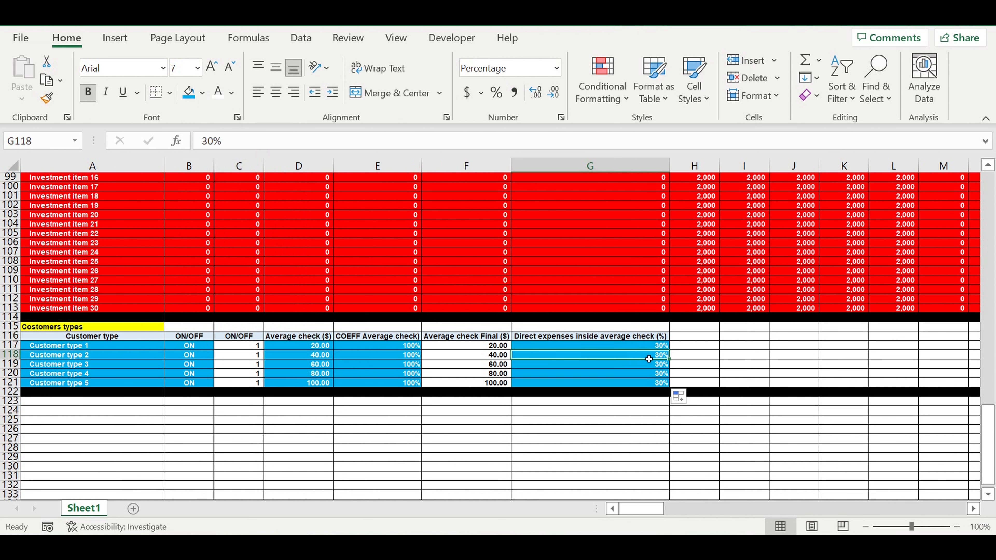
text(40)
double_click(658, 366)
key(Escape)
text(15)
key(Return)
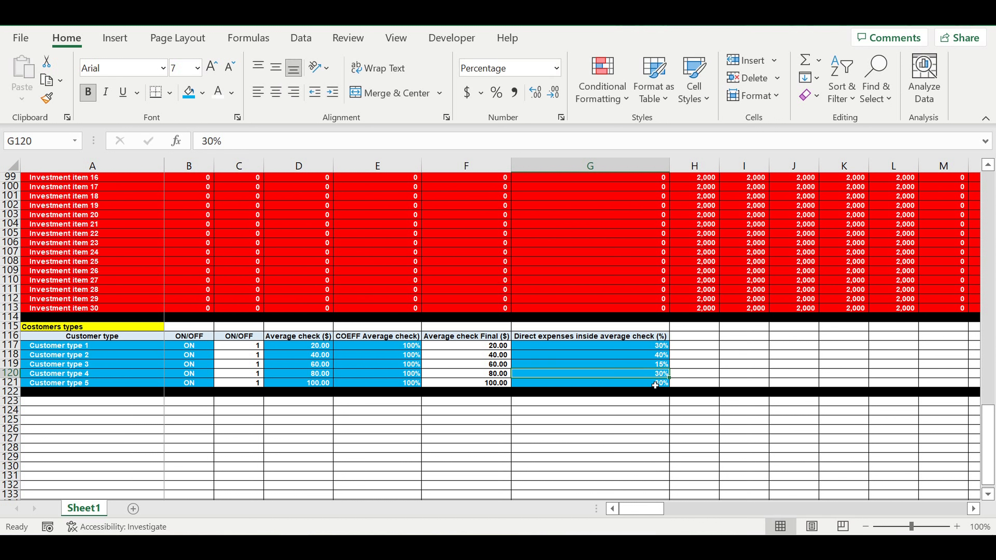
text(45)
key(Return)
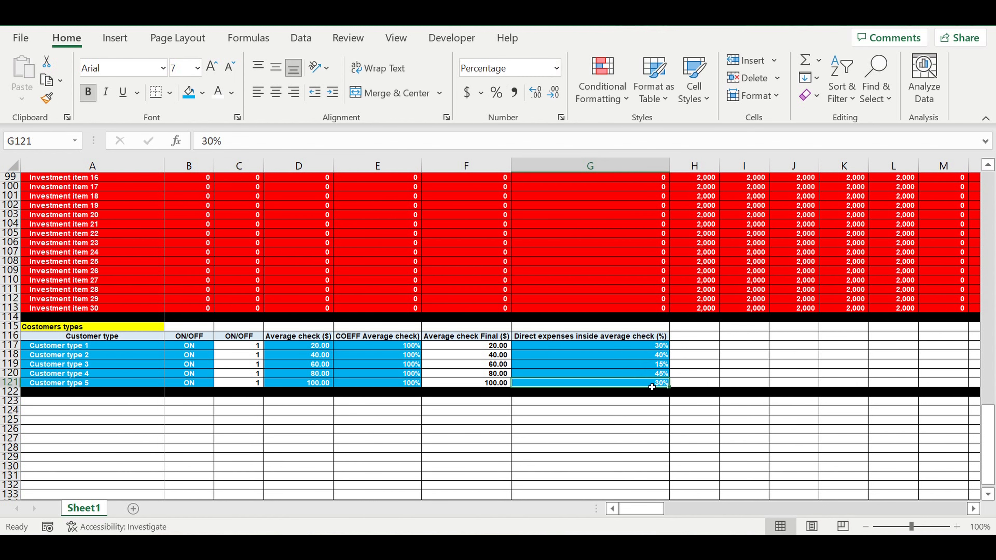
text(6)
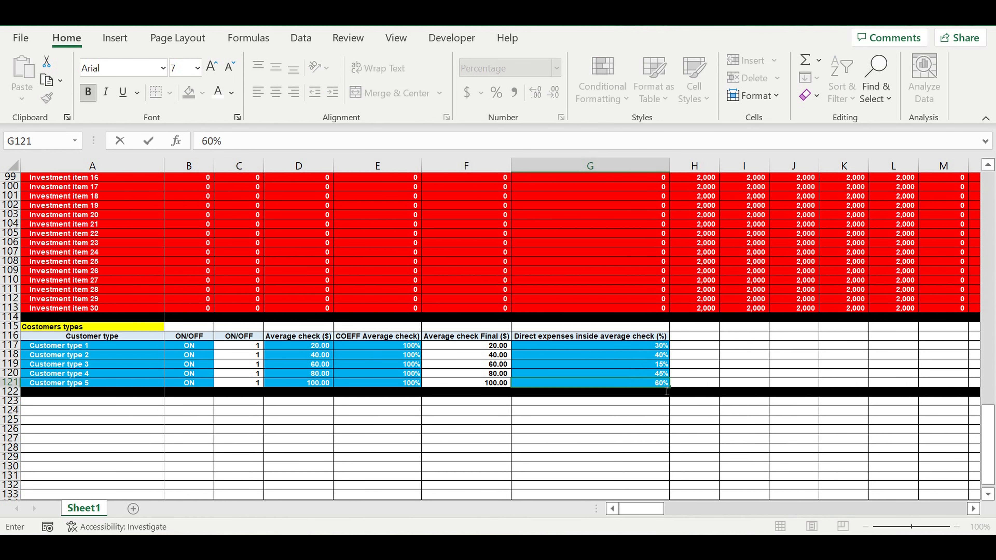
key(Return)
Copy the direct expenses header from G116 into H116
click(654, 338)
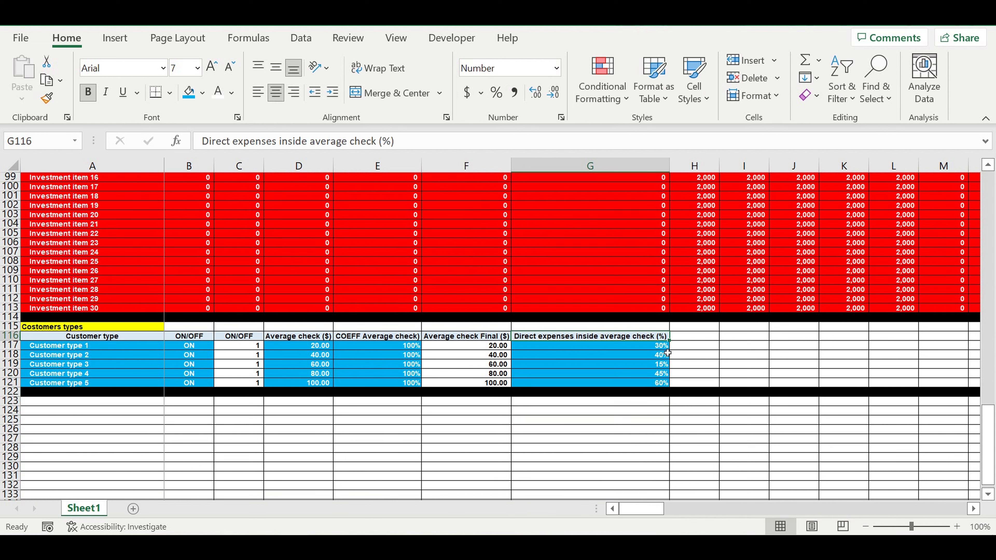
drag(669, 340, 707, 336)
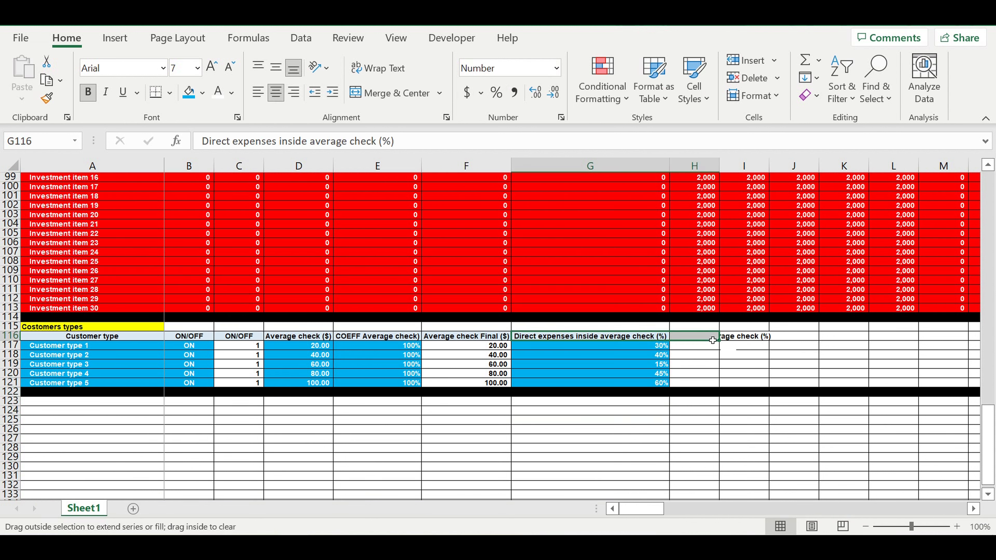
click(705, 336)
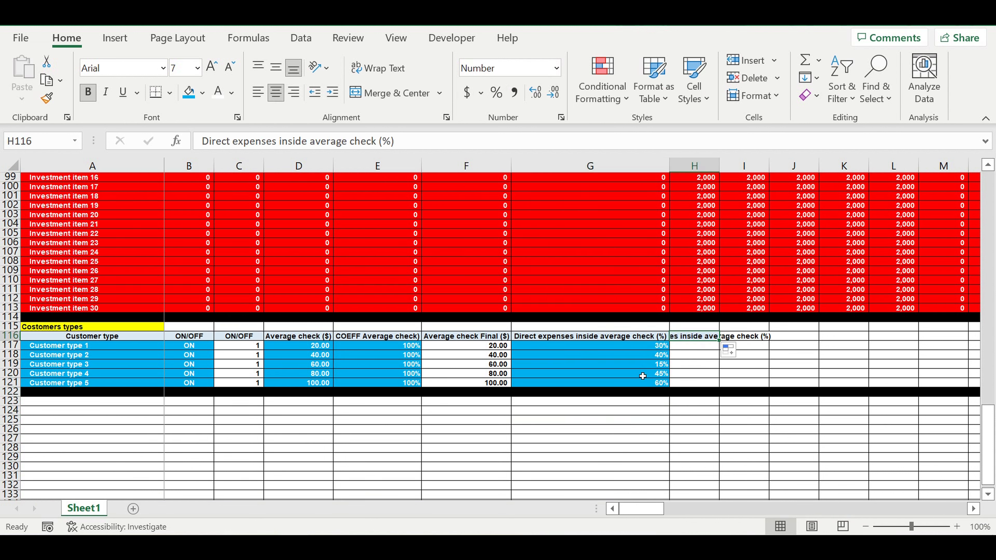
click(650, 348)
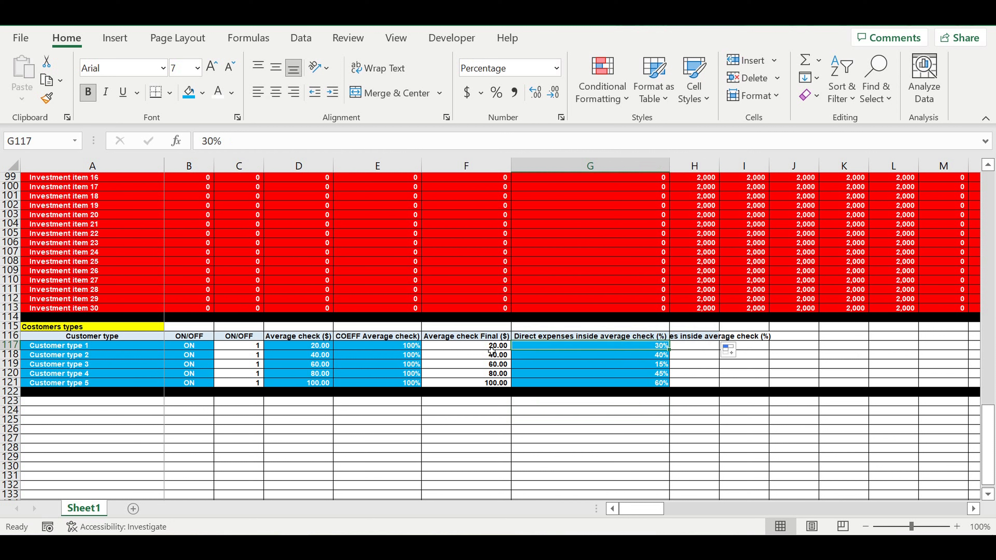
click(467, 346)
click(647, 347)
click(700, 344)
Retitle the header in H116 as "Direct expenses ($/check)" and fit column H's width to it
click(702, 337)
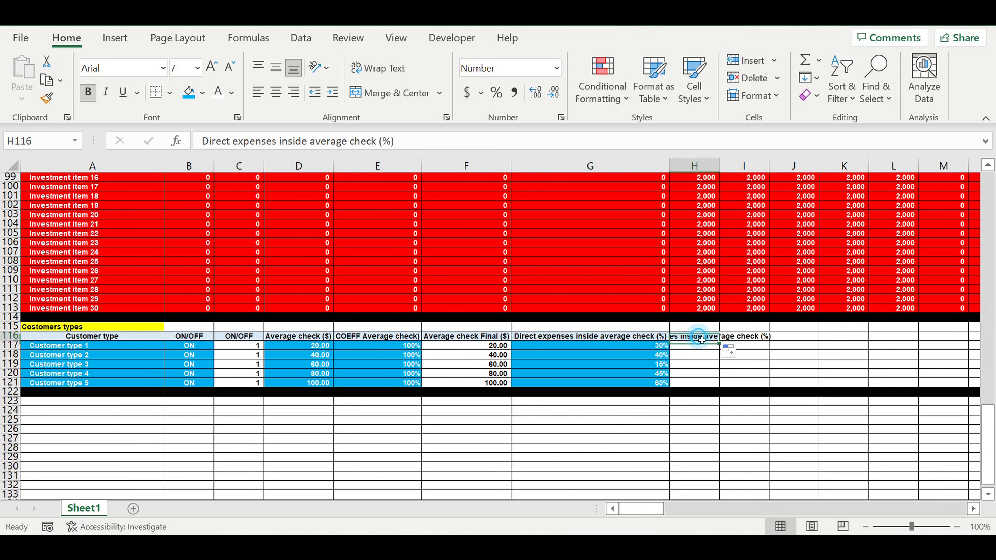
drag(279, 148, 352, 149)
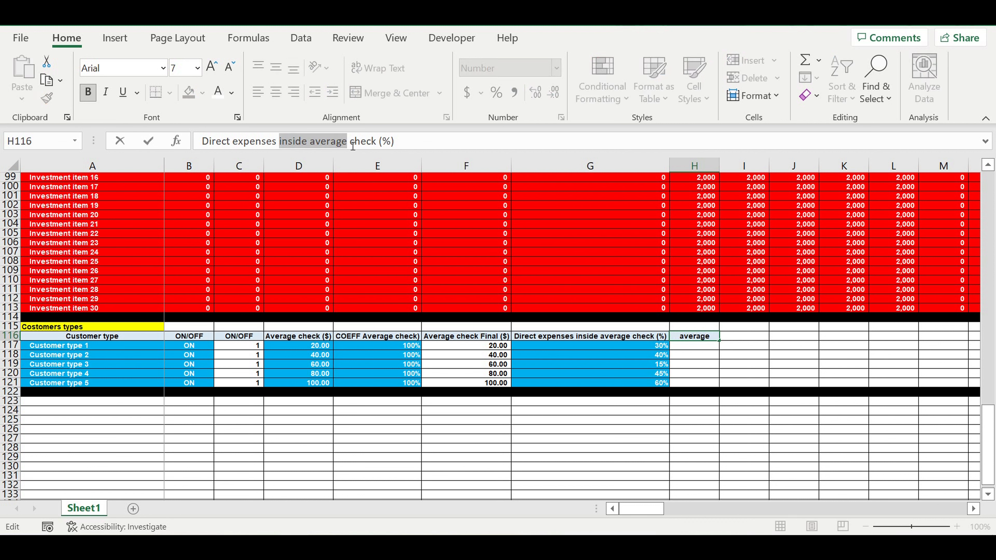
text($ /)
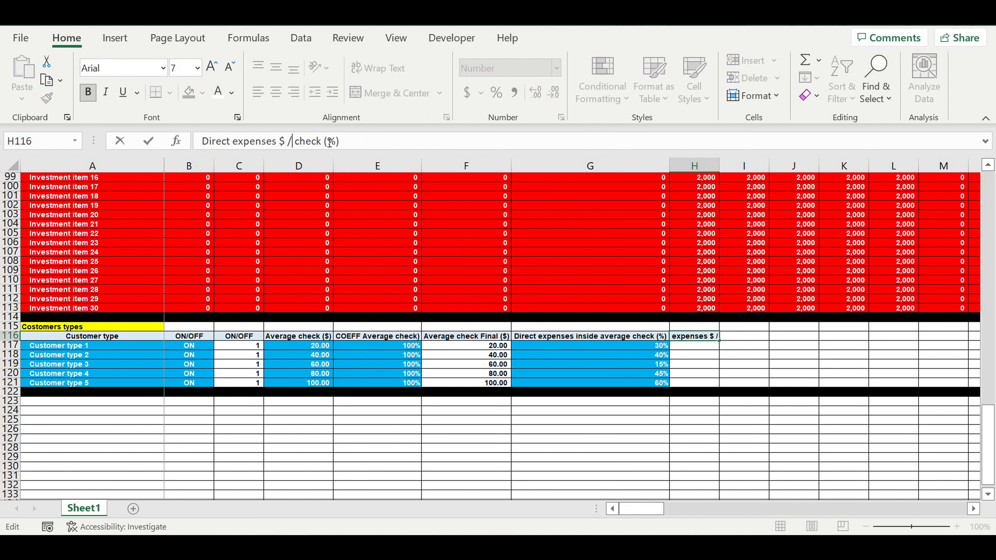
drag(340, 141, 322, 142)
key(Delete)
text())
click(281, 142)
text(()
click(291, 142)
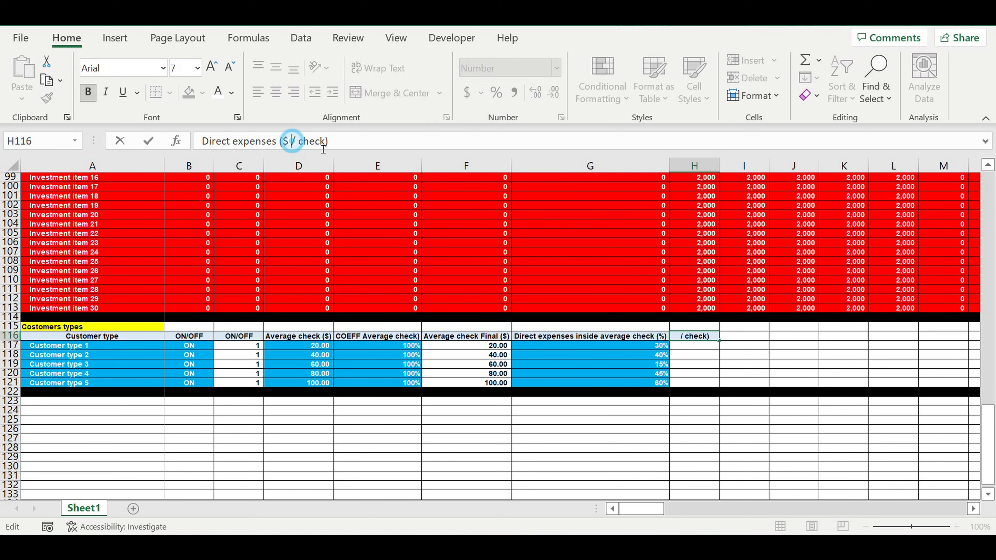
key(BackSpace)
click(296, 139)
key(BackSpace)
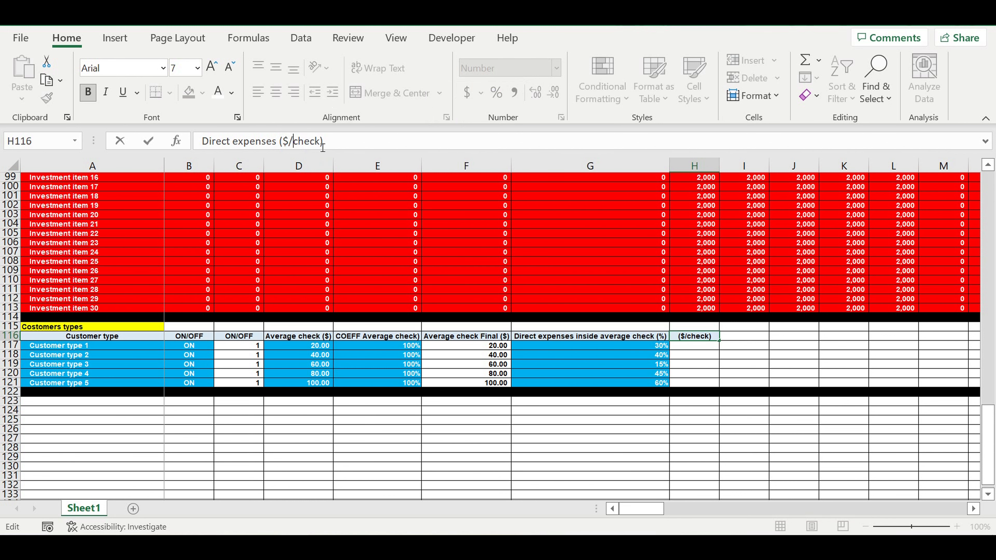
key(Return)
double_click(720, 168)
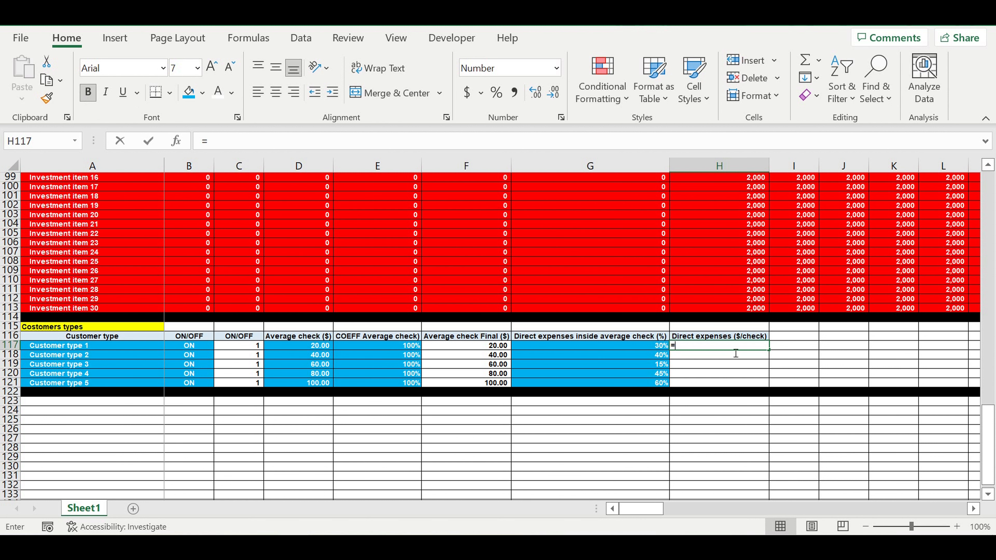
Enter the formula =F117*G117 in H117 to calculate Customer type 1's direct expenses per check
text(=)
click(492, 349)
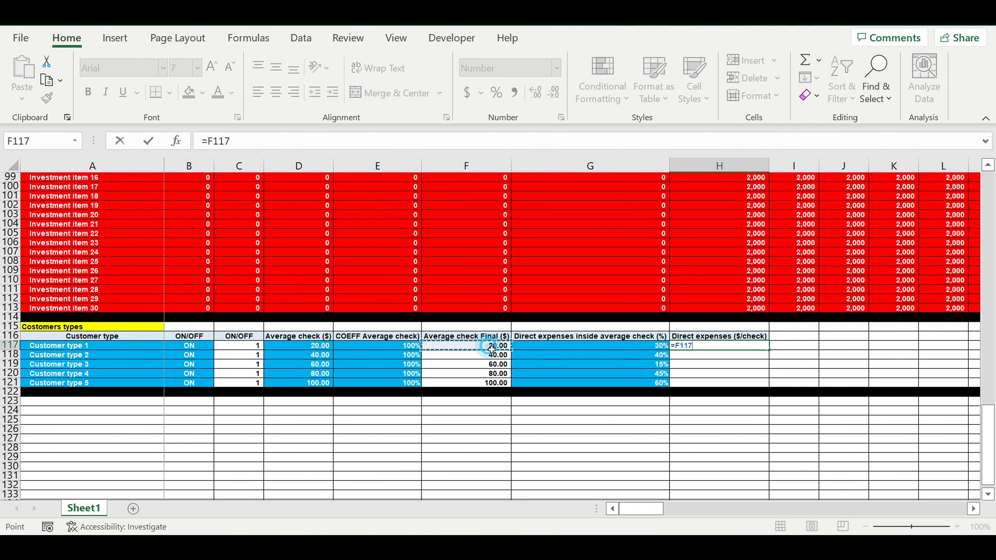
text(*)
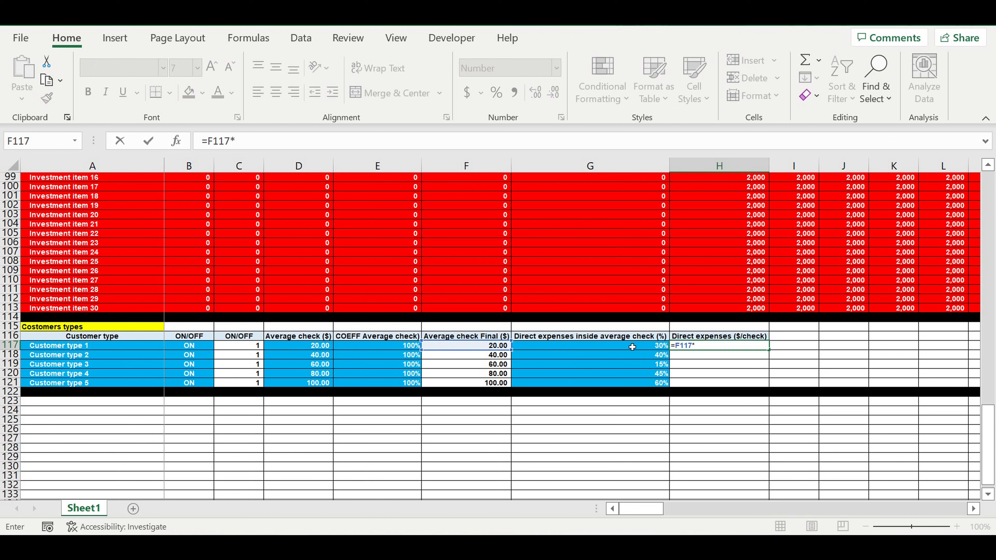
click(637, 348)
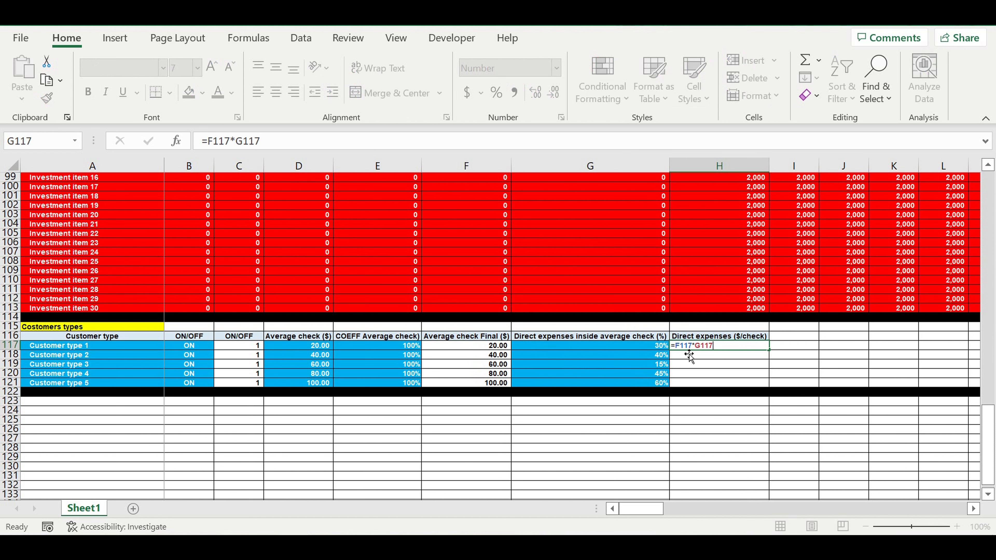
key(ctrl+Return)
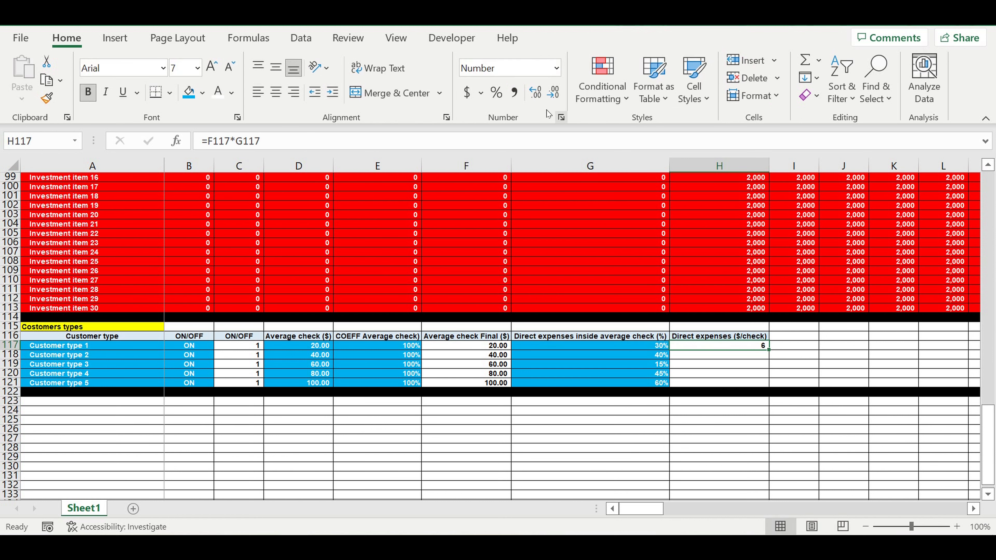
Show two decimals in H117 and fill its formula down through H121
click(535, 92)
click(535, 92)
drag(775, 354, 776, 386)
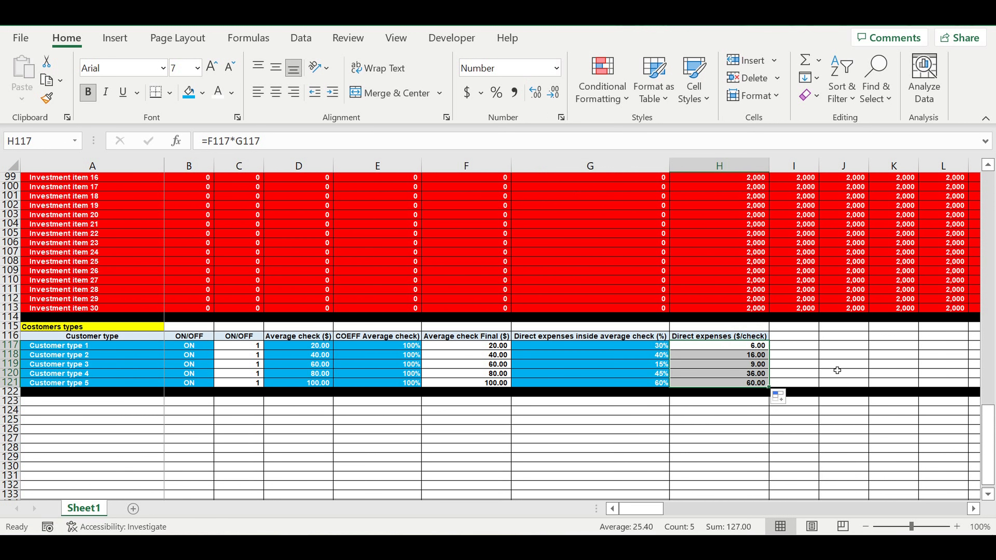
click(837, 365)
Copy the header format from H116 into I116, title it "Direct expenses COEFF" and fit column I's width to it
click(759, 336)
drag(769, 341, 803, 340)
click(803, 339)
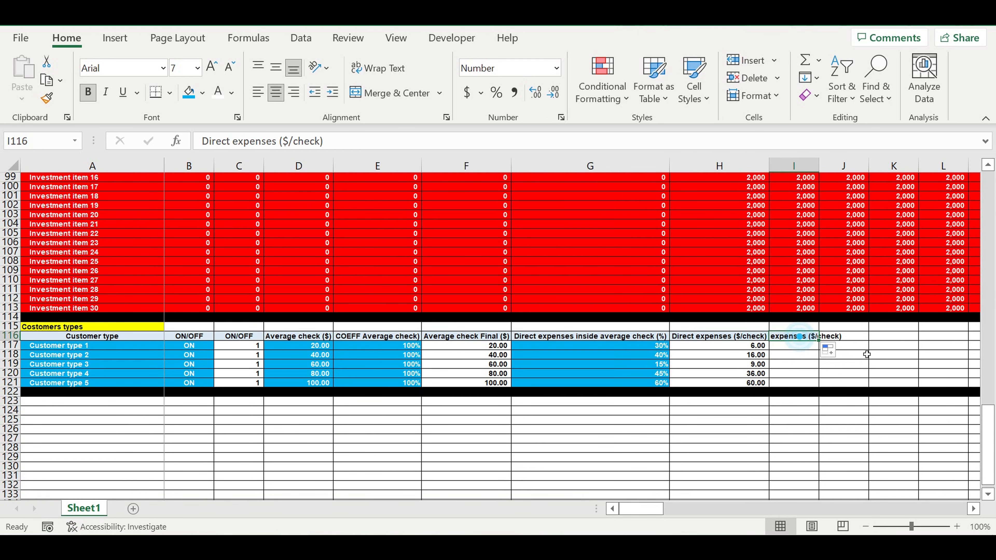
text(Di)
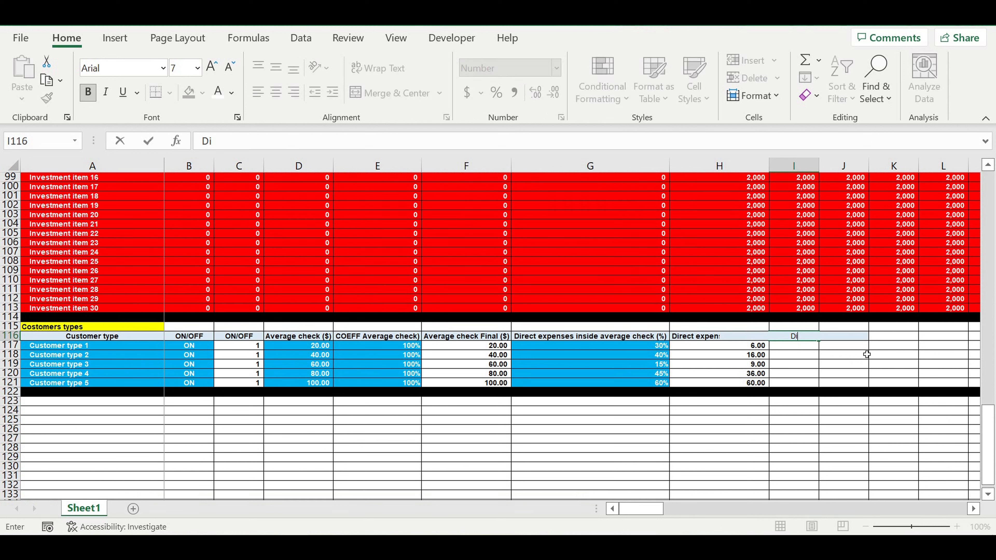
text(rect expenses COEFF)
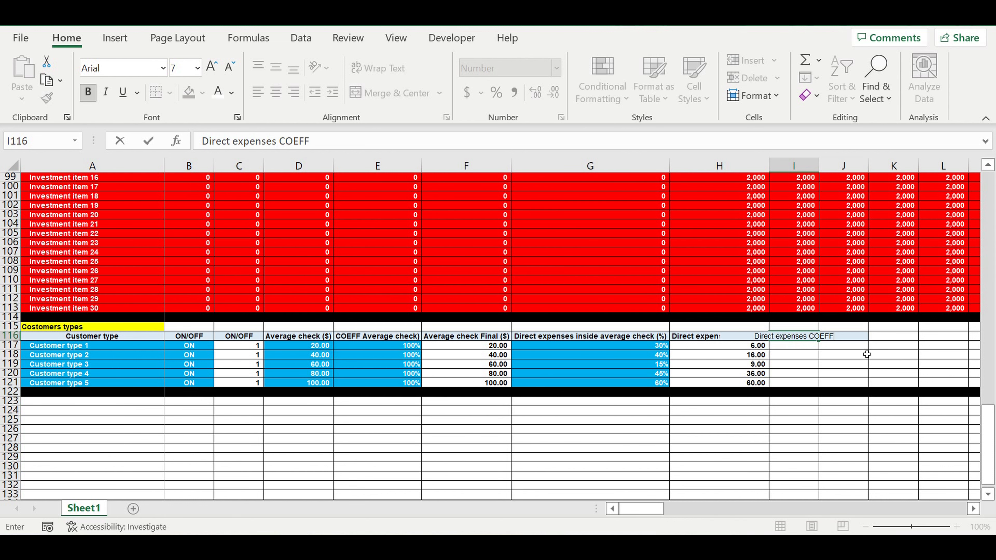
key(Return)
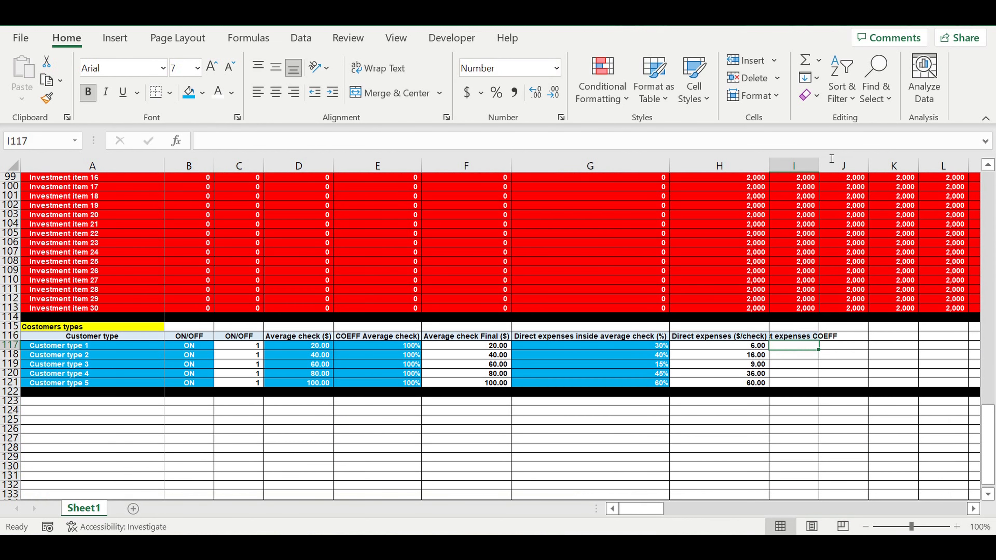
double_click(818, 166)
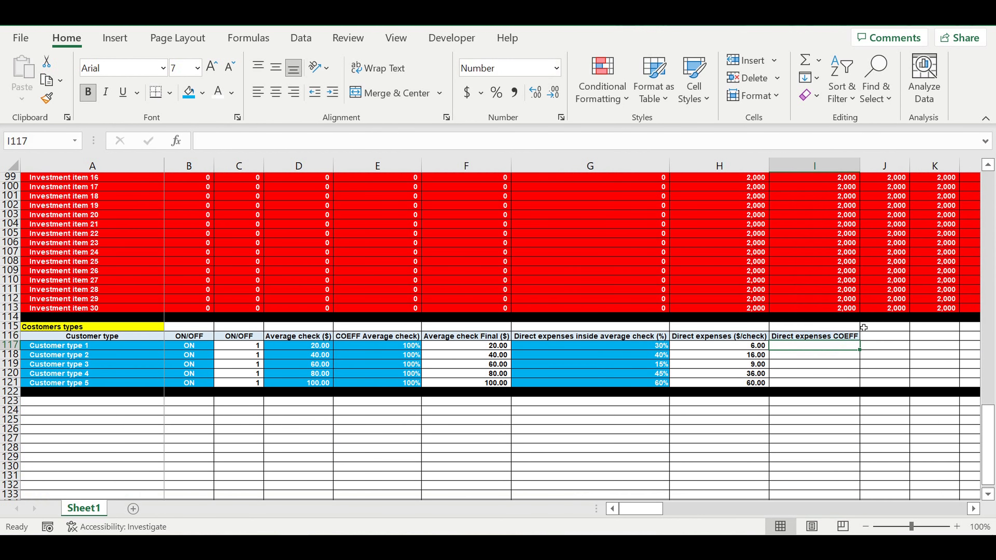
Enter 100% in I117 as a percentage with blue fill and white font, and fill it down through I121
text(1)
click(840, 364)
click(840, 348)
click(190, 93)
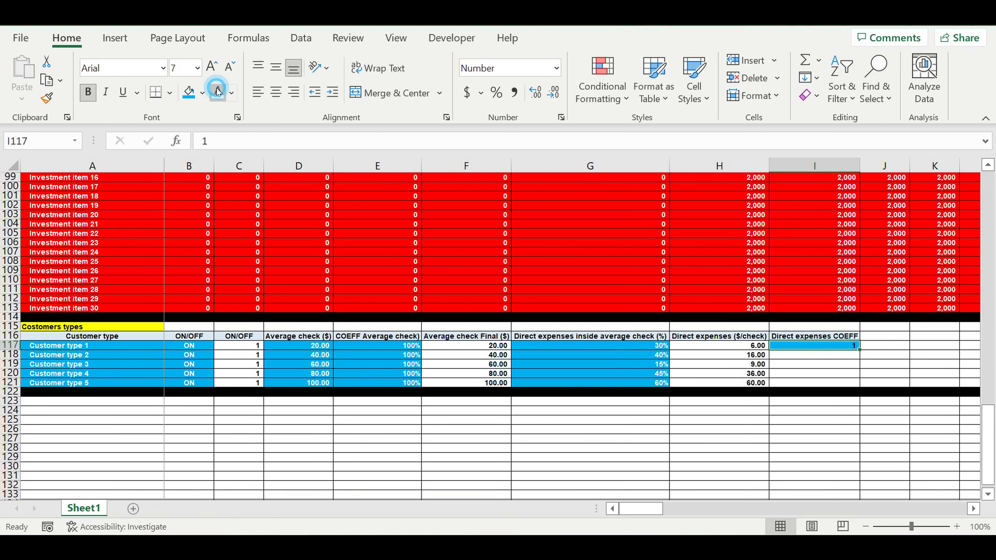
click(496, 92)
drag(862, 357, 864, 384)
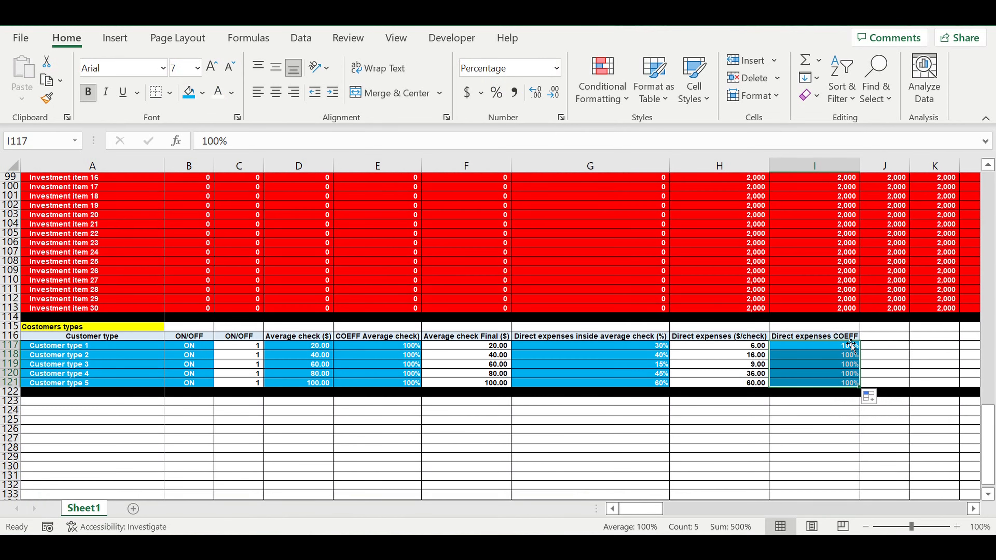
Copy the "Direct expenses COEFF" header from I116 into J116
click(847, 337)
drag(860, 340, 900, 341)
click(885, 355)
click(882, 338)
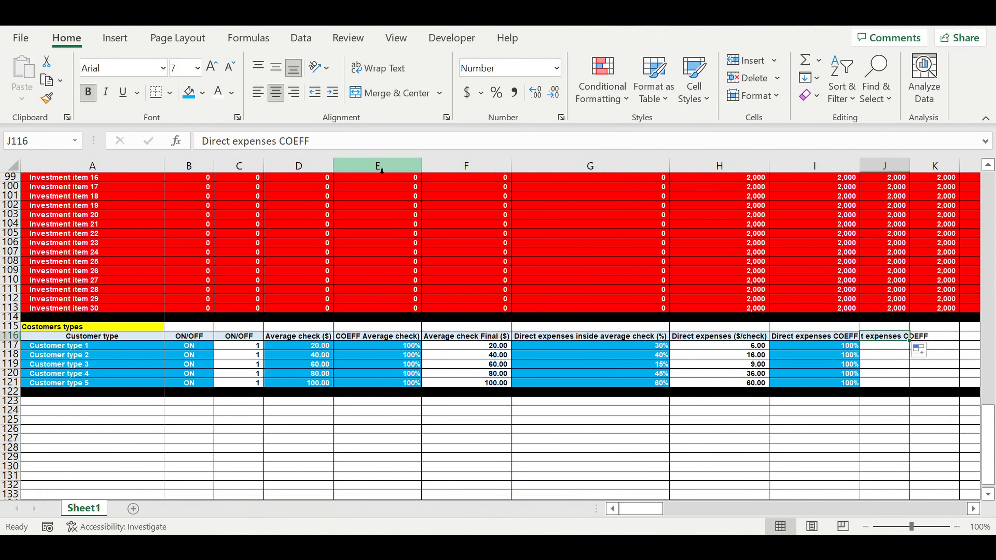
Retitle the header in J116 as "Direct expenses Final ($/check)" and fit column J's width to it
click(281, 138)
key(shift+End)
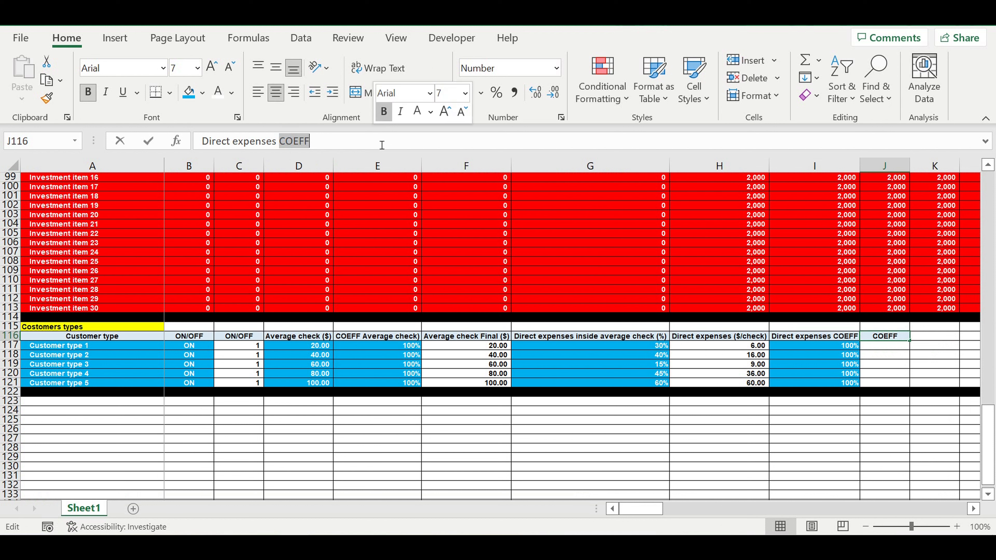
text(Final )
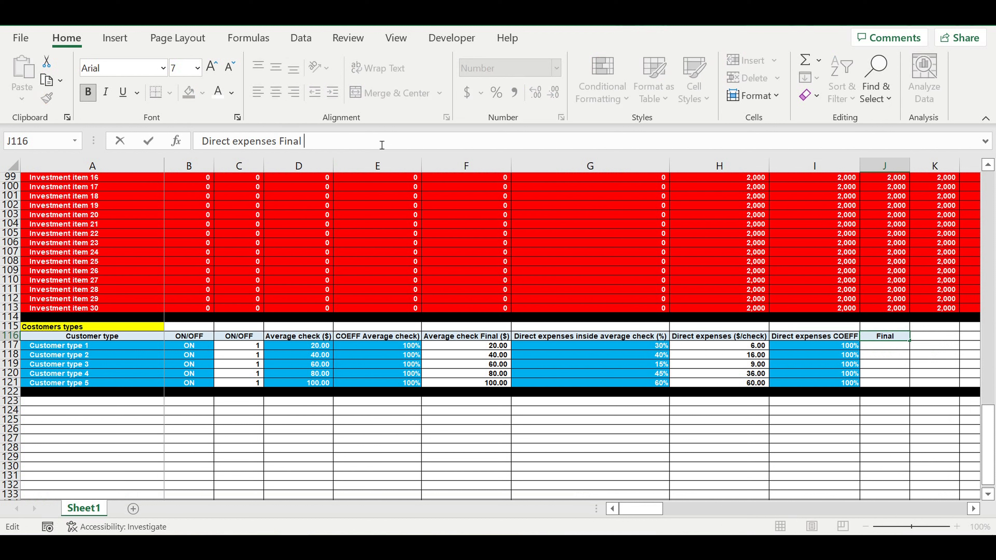
text(($/check))
key(Return)
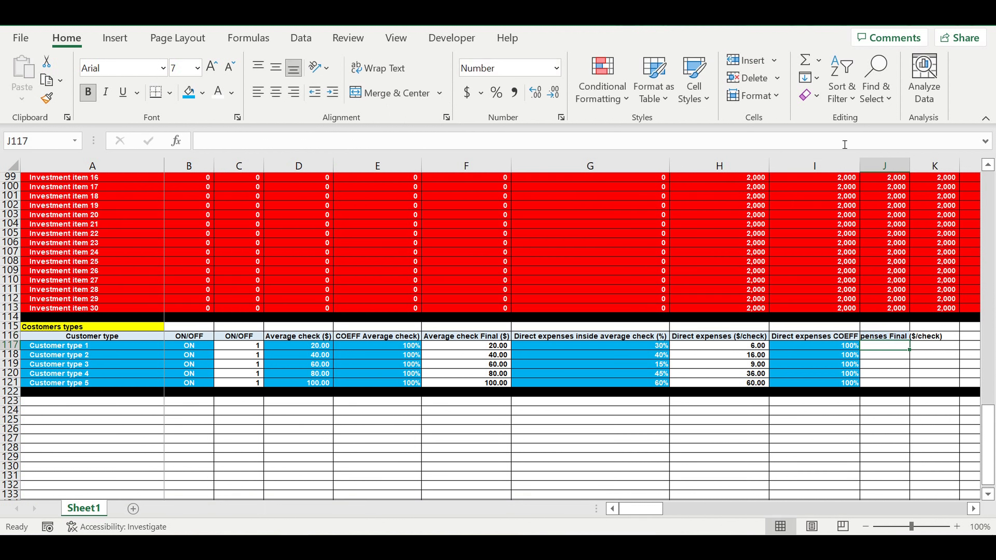
double_click(910, 171)
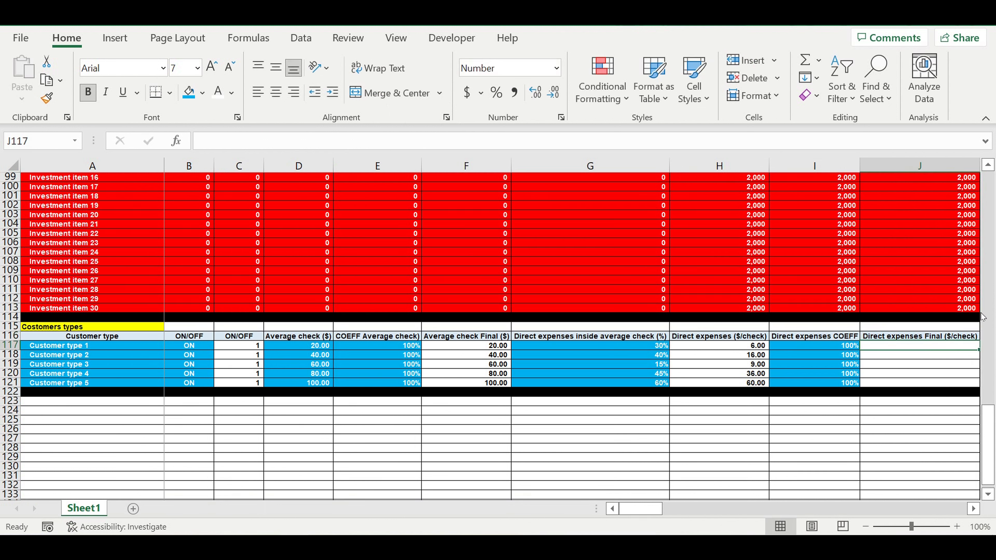
Enter the formula =H117*I117 in J117 to calculate Customer type 1's final direct expenses per check
click(974, 508)
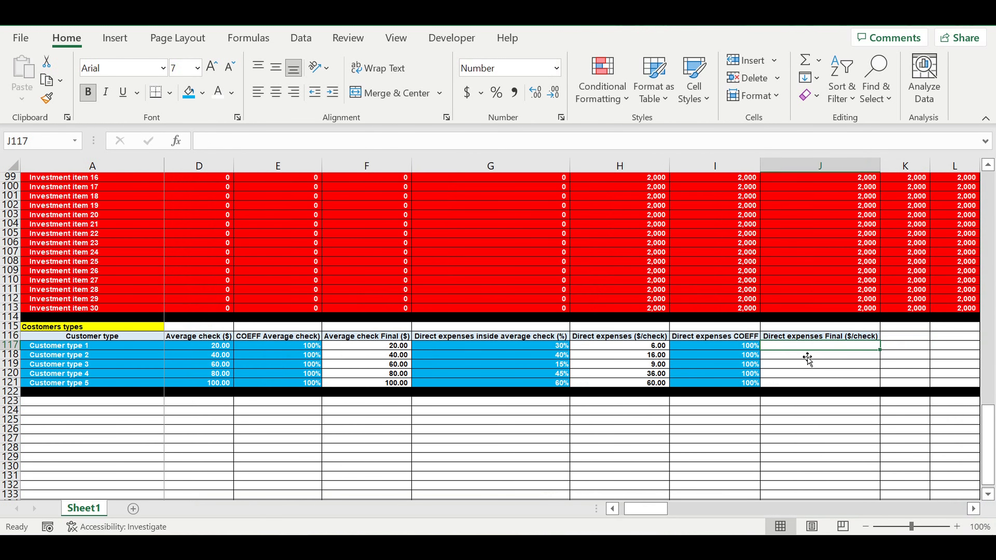
text(=)
click(651, 346)
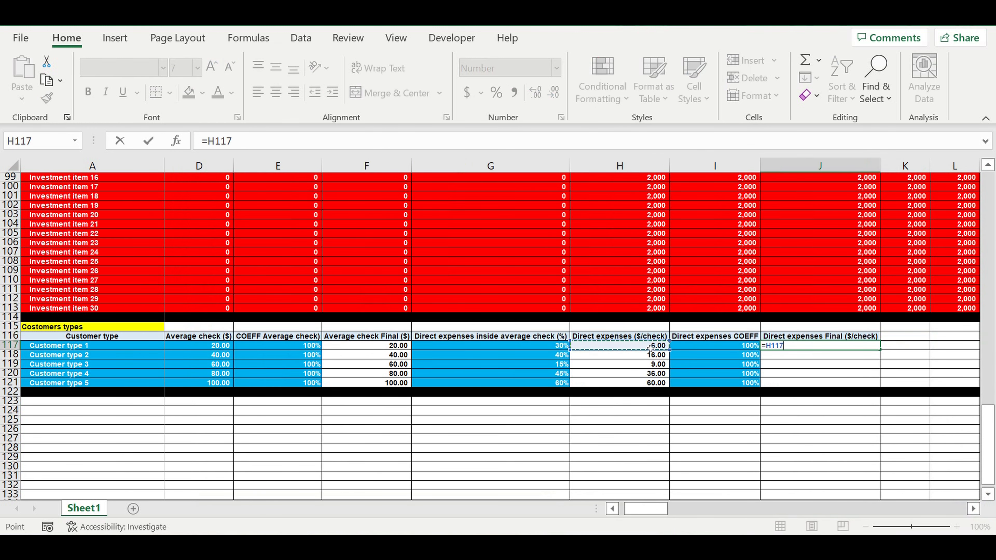
text(*)
click(736, 347)
key(Return)
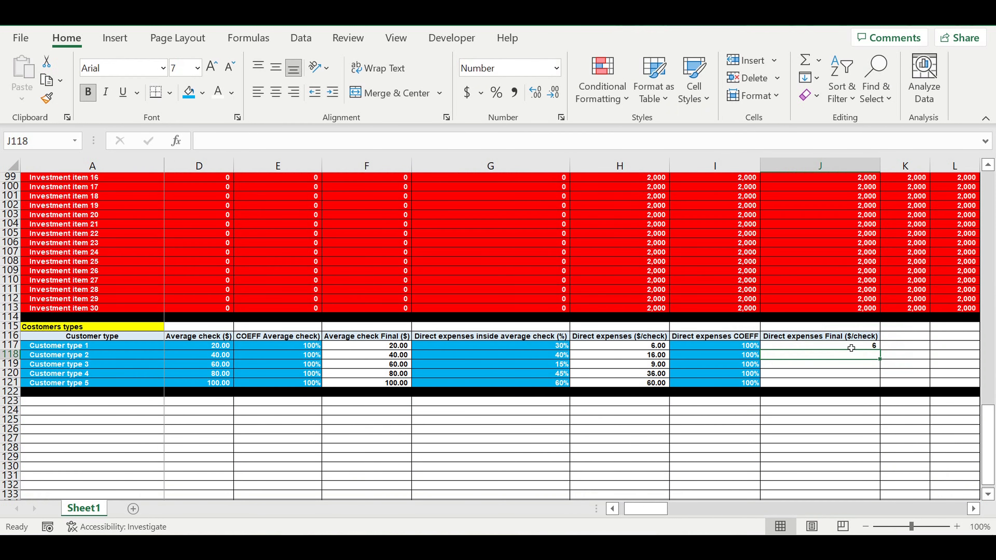
Show two decimals in J117 and fill its formula down through J121
click(851, 348)
click(535, 92)
click(535, 92)
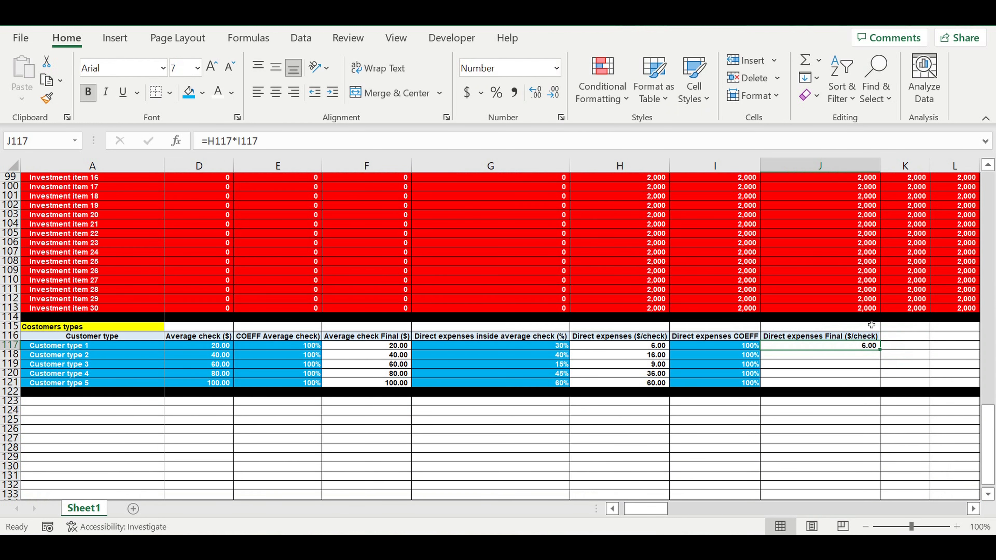
drag(882, 355, 883, 386)
key(Left)
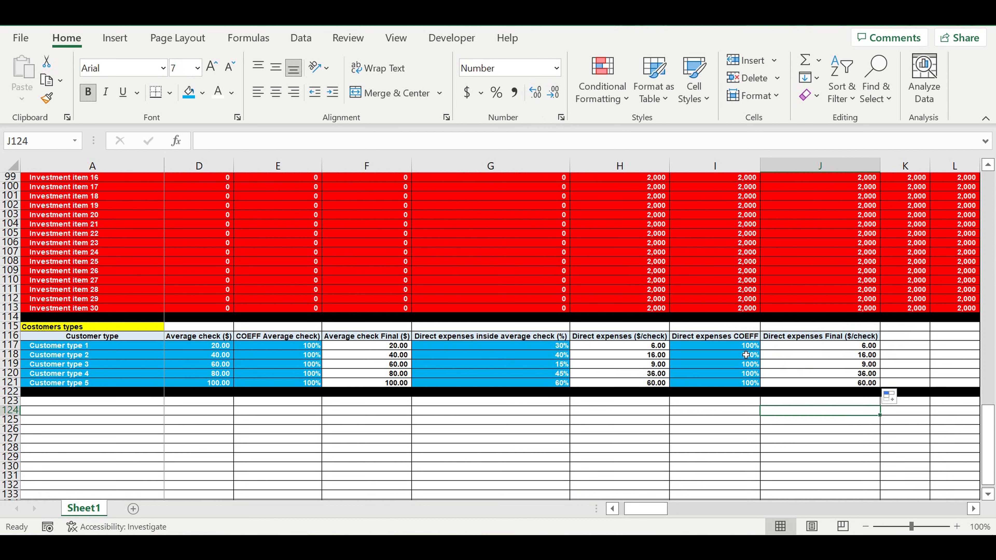
Set Customer type 1's direct expenses coefficient in I117 to 50%
text(50)
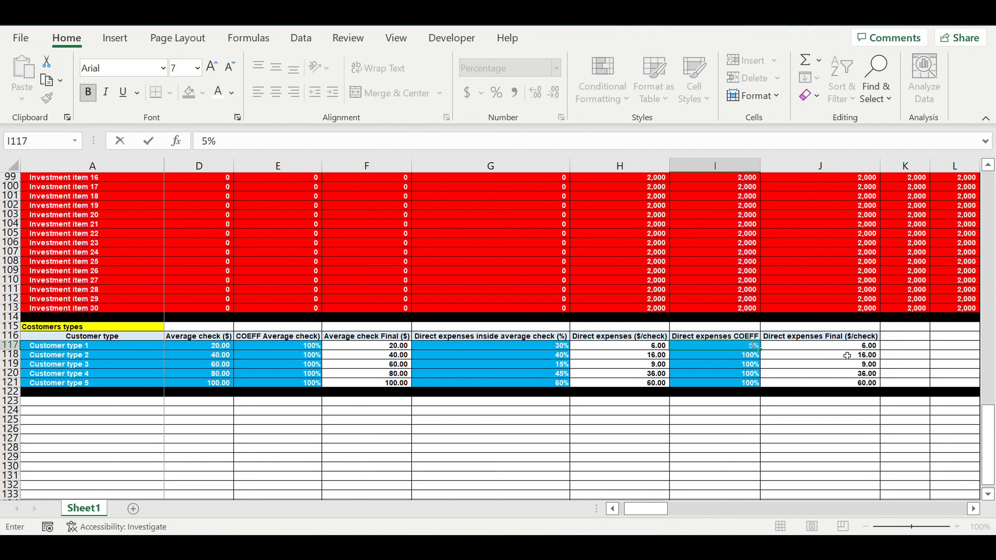
key(Return)
click(827, 410)
Set Customer type 1's direct expenses coefficient in I117 to 150% and check the final direct expenses in column J
click(755, 347)
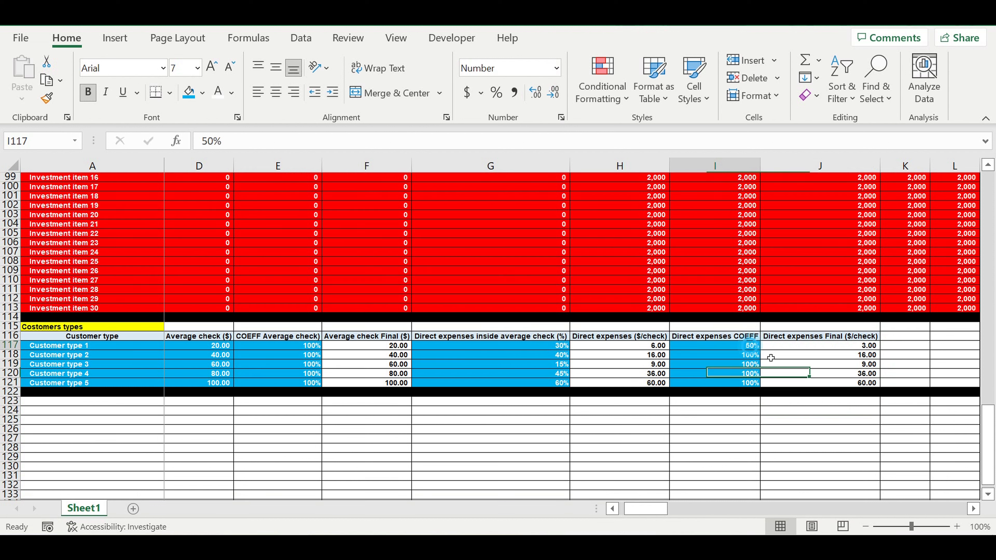
text(150)
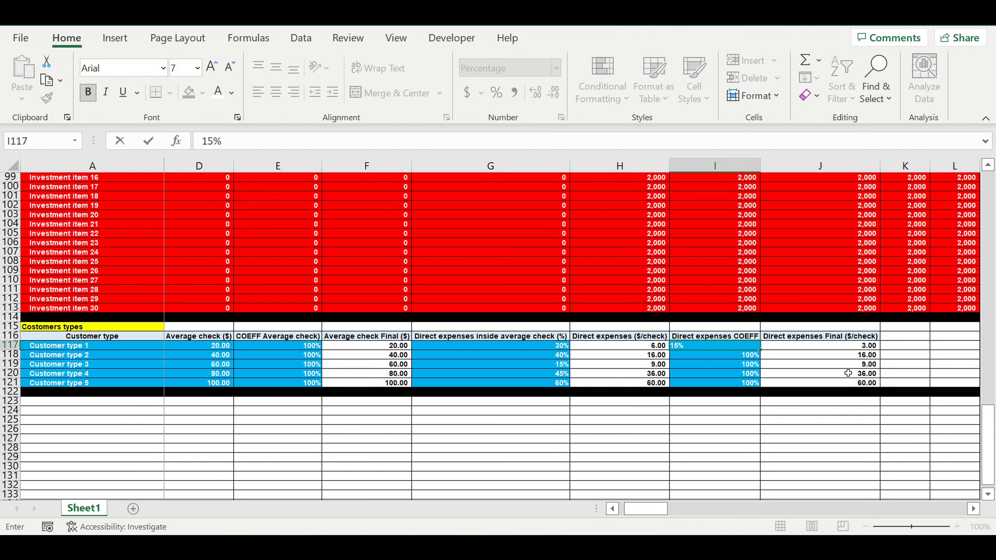
key(Return)
click(728, 348)
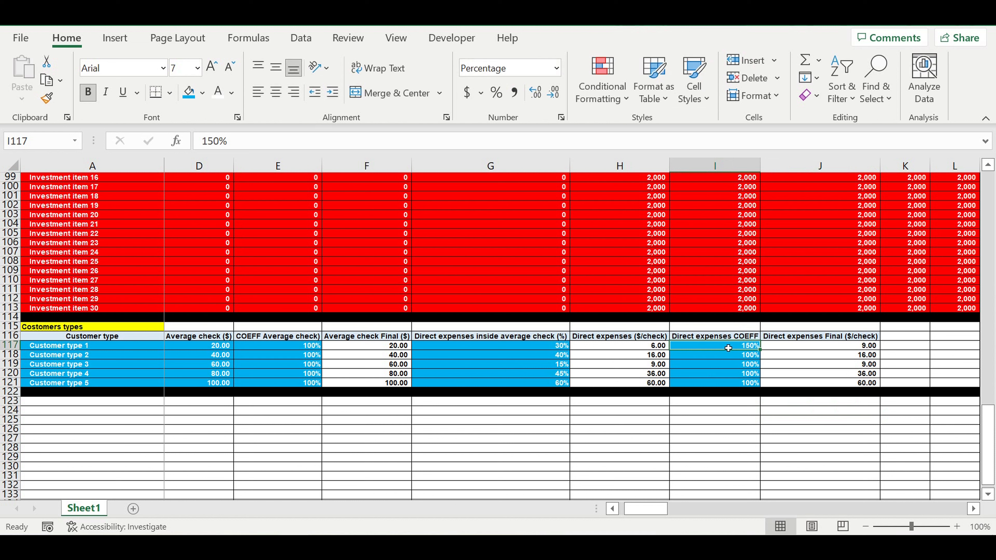
click(867, 346)
click(867, 374)
Switch Customer type 3 to OFF in B119 and check its final average check in F119
drag(653, 512, 198, 312)
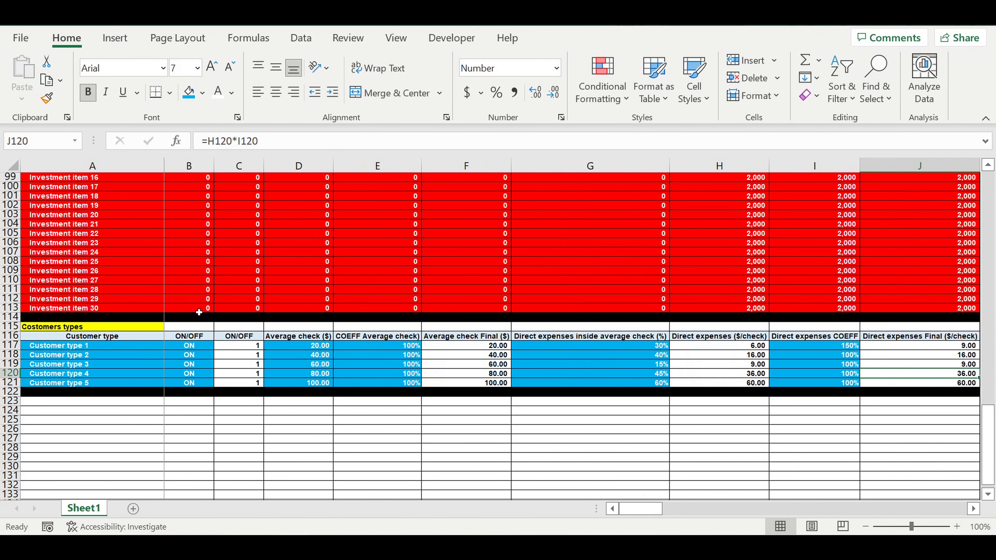
click(188, 364)
click(218, 364)
click(209, 388)
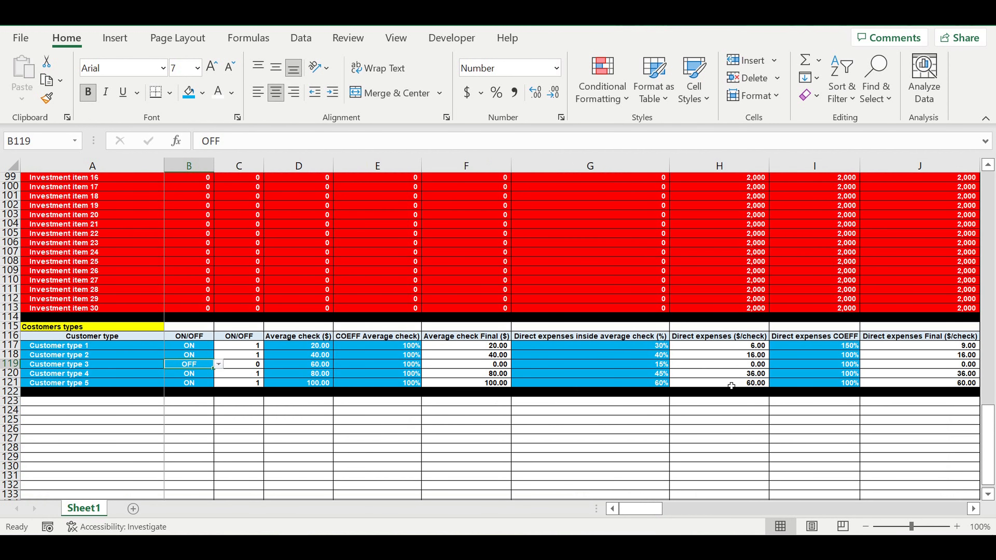
click(537, 412)
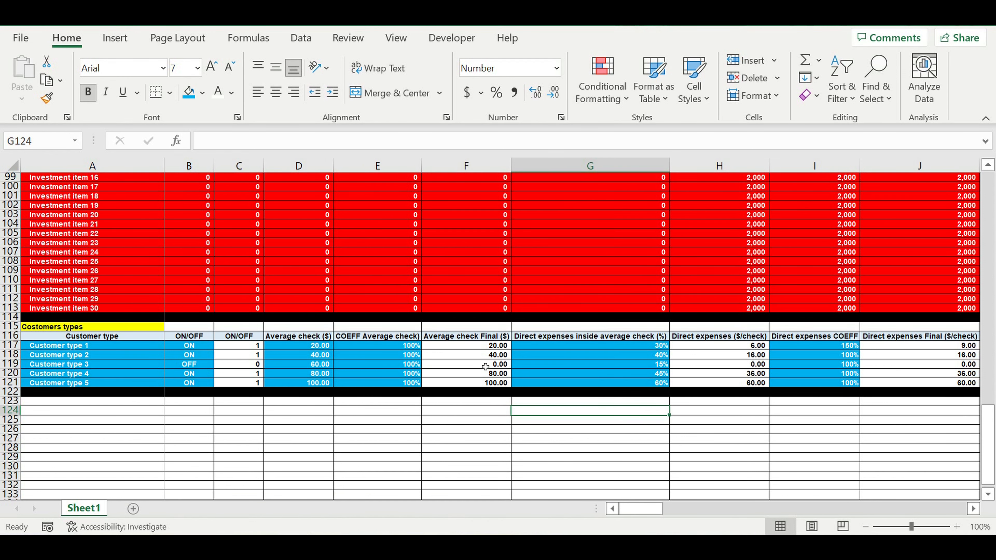
click(485, 366)
Format the final direct expenses in J117:J121 with a red fill and white font
click(973, 509)
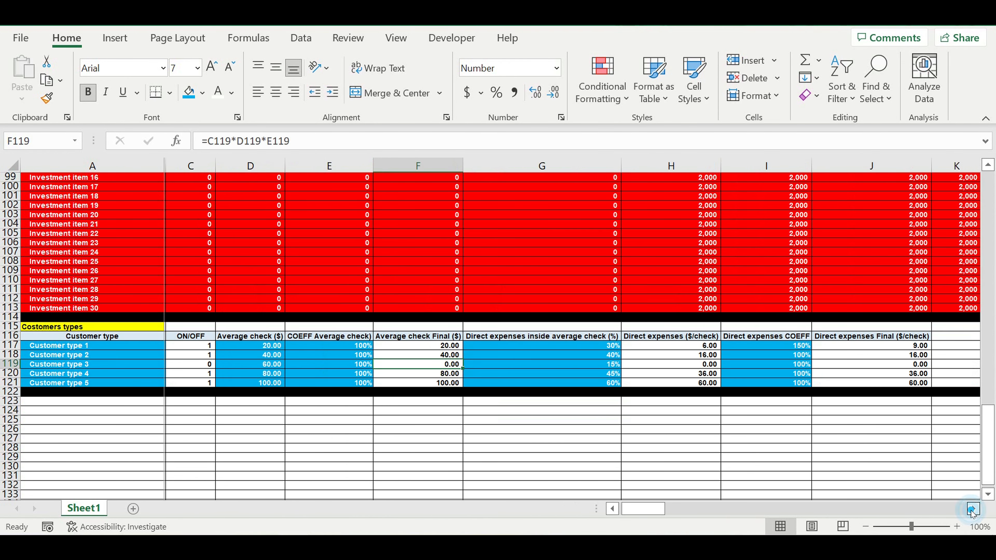
click(972, 509)
click(972, 509)
click(973, 509)
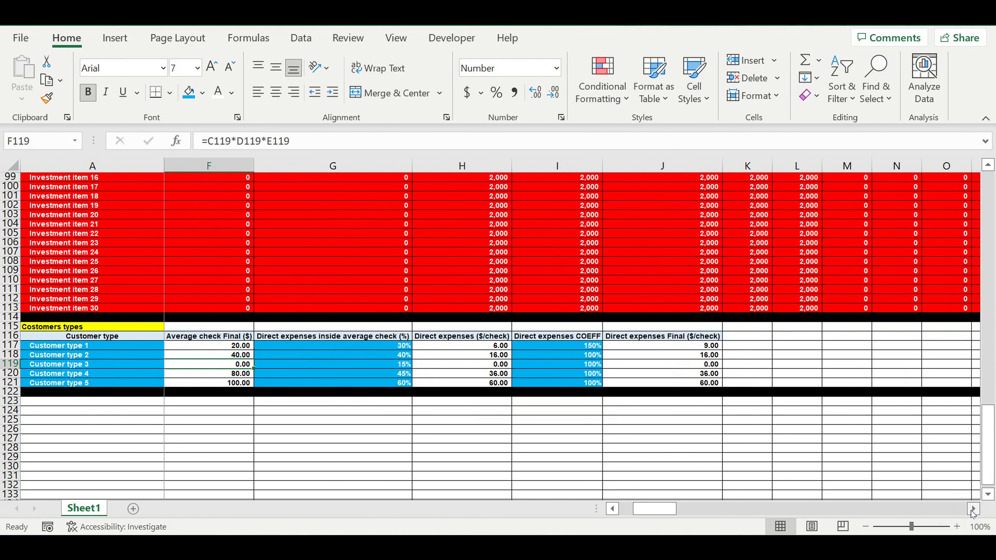
click(708, 366)
click(643, 339)
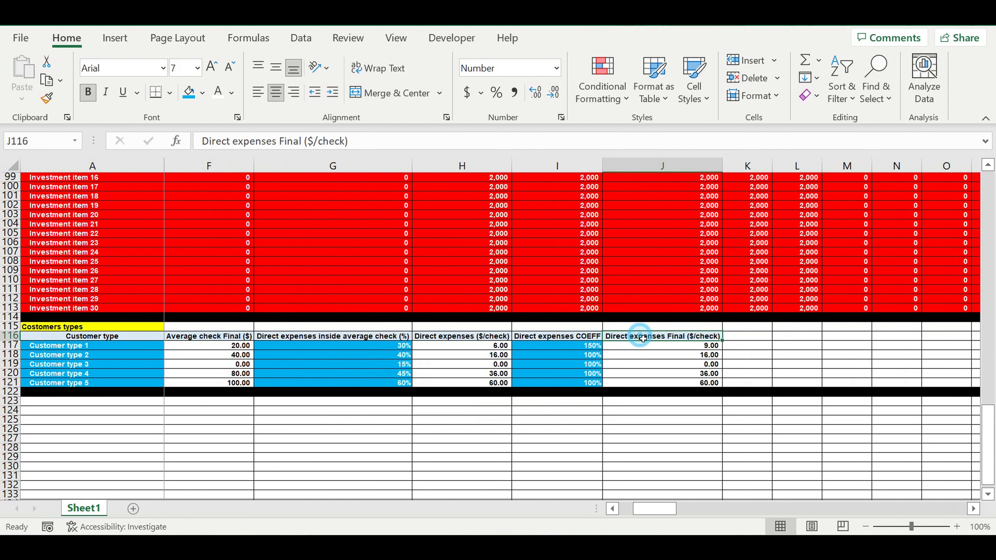
click(693, 366)
drag(699, 349, 698, 384)
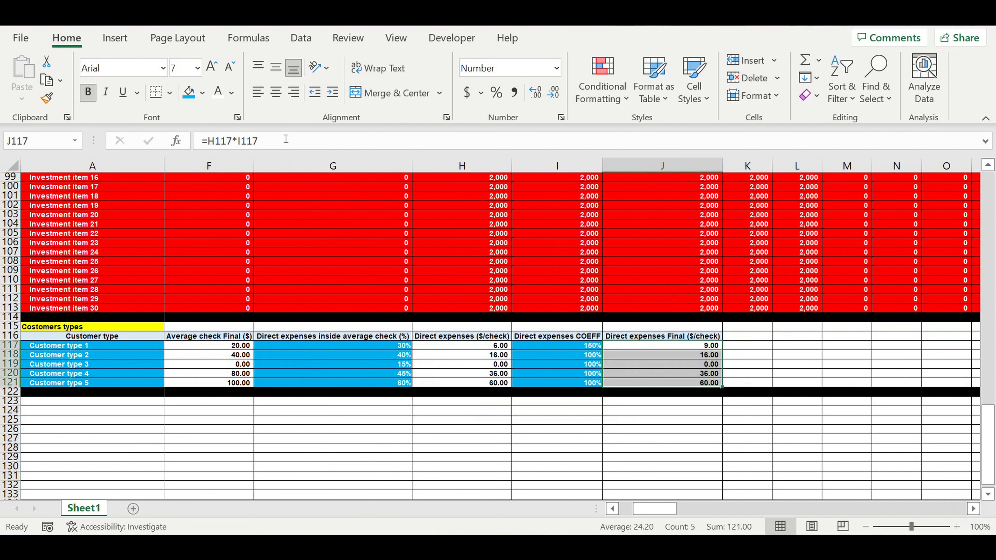
click(202, 93)
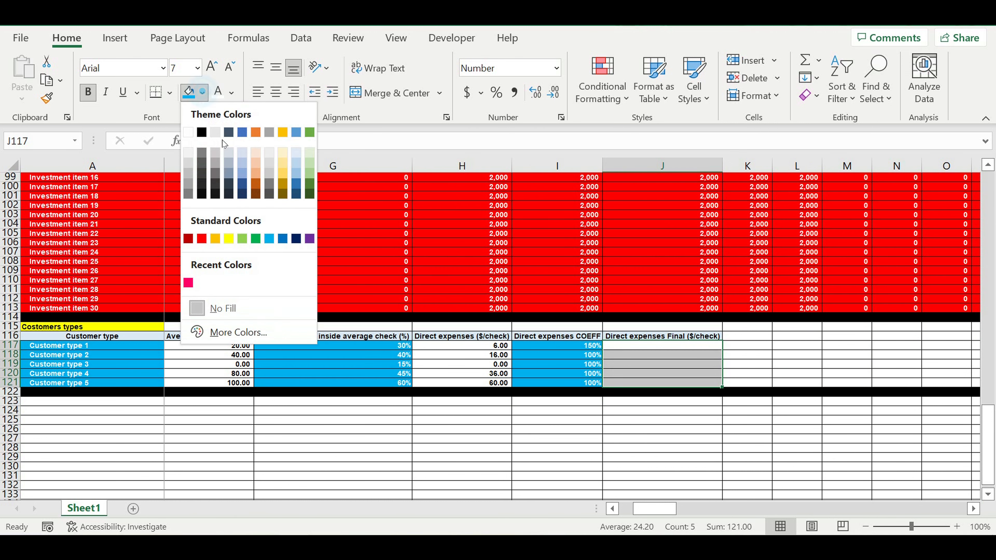
click(205, 240)
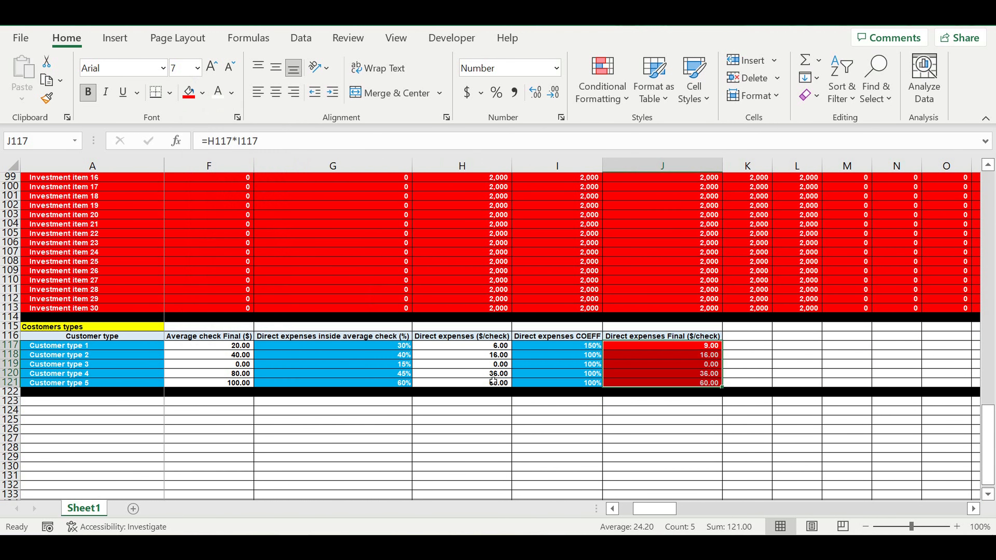
click(624, 364)
Fill the final average checks in F117:F121 with bright green from the standard color palette
drag(642, 512, 628, 509)
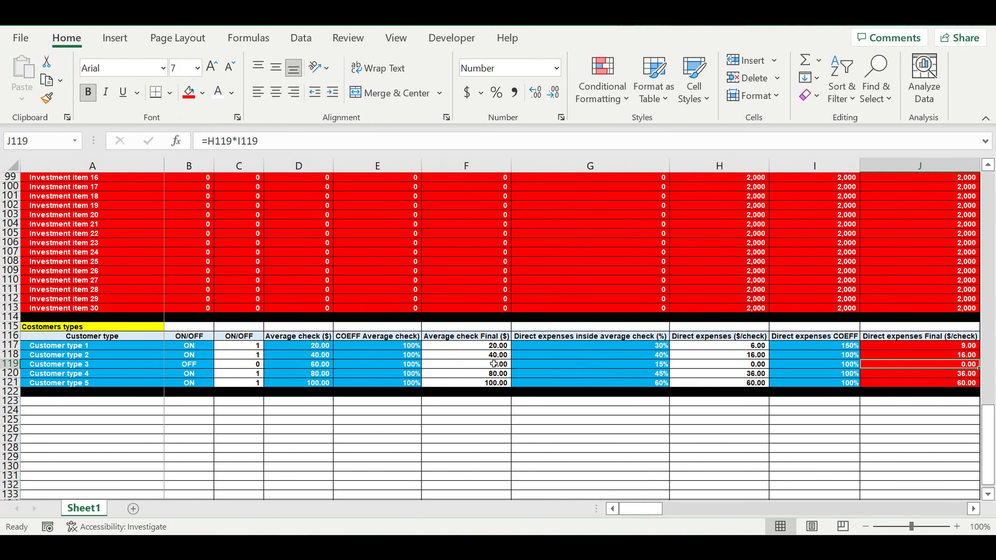
click(476, 364)
click(492, 346)
drag(491, 346, 494, 384)
click(203, 94)
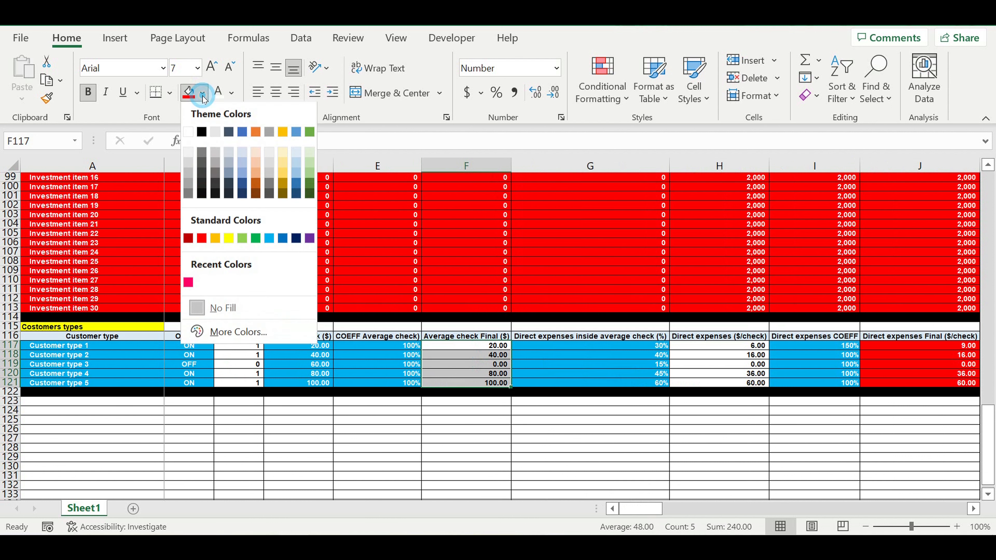
click(226, 332)
click(682, 111)
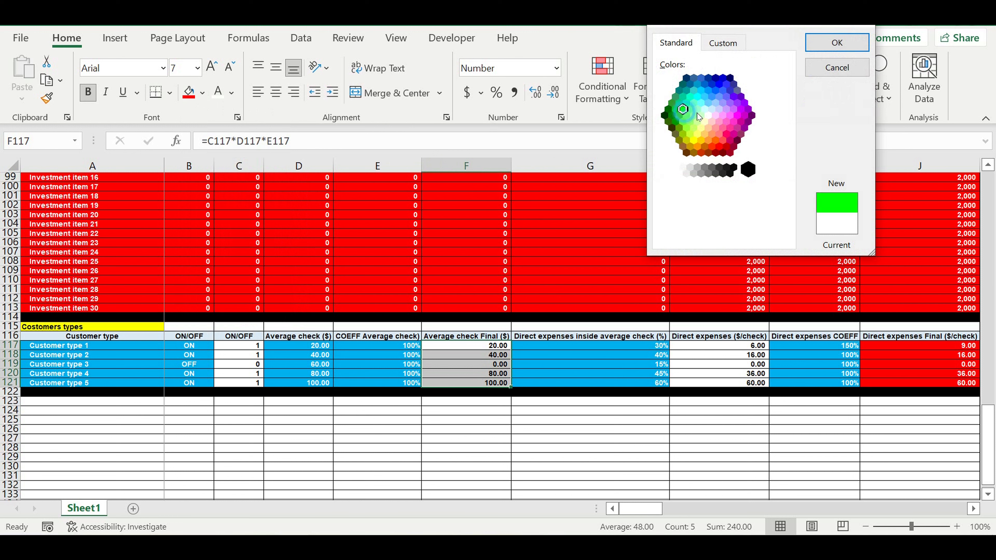
click(837, 42)
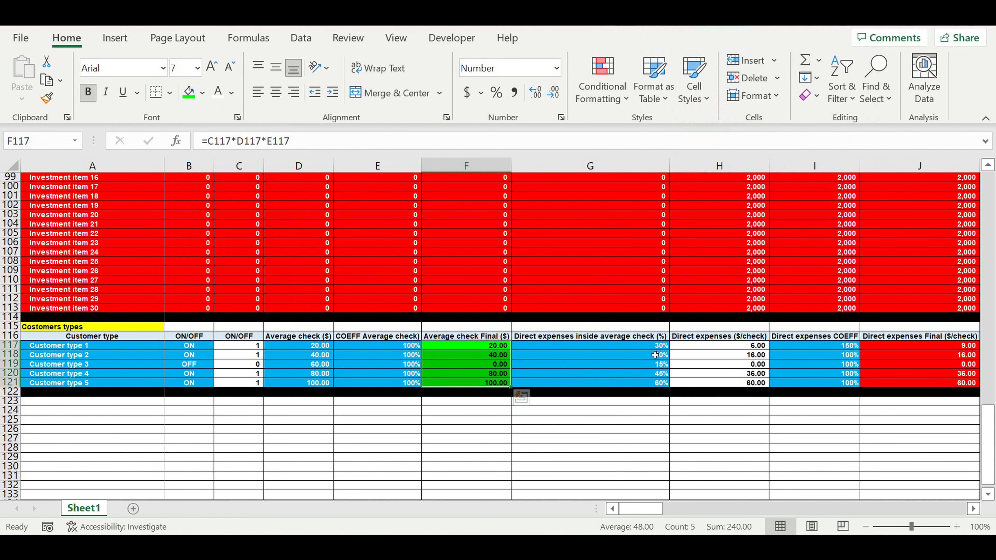
click(627, 420)
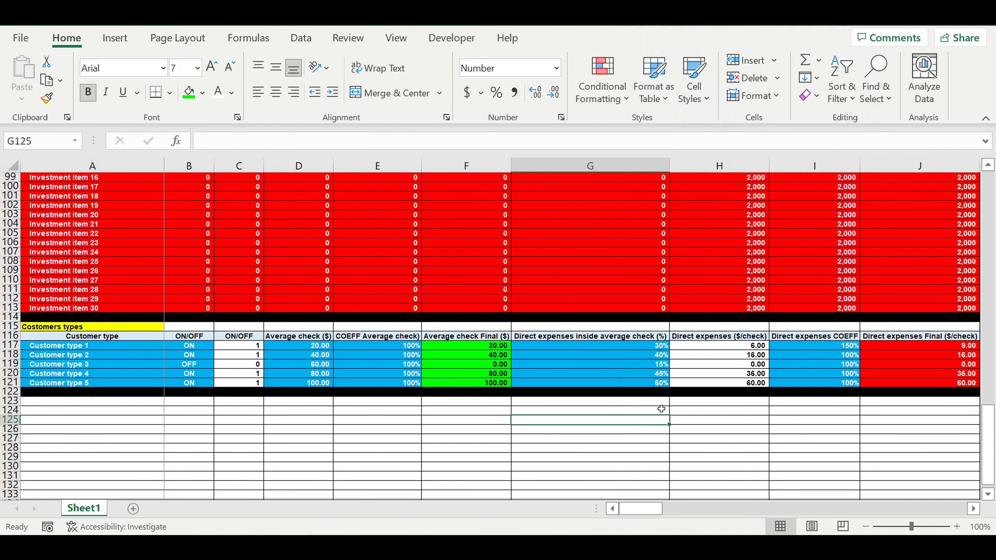
drag(484, 348, 500, 386)
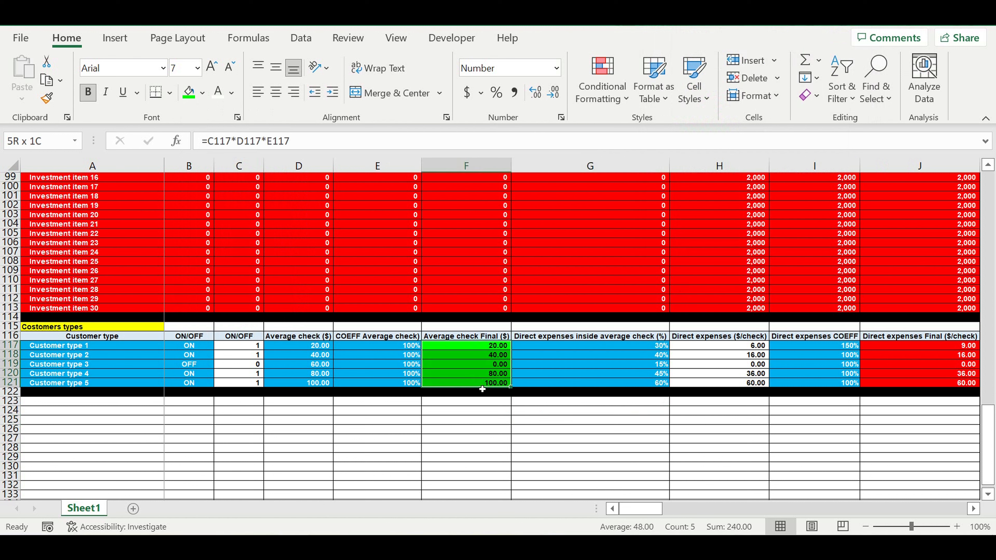
click(941, 345)
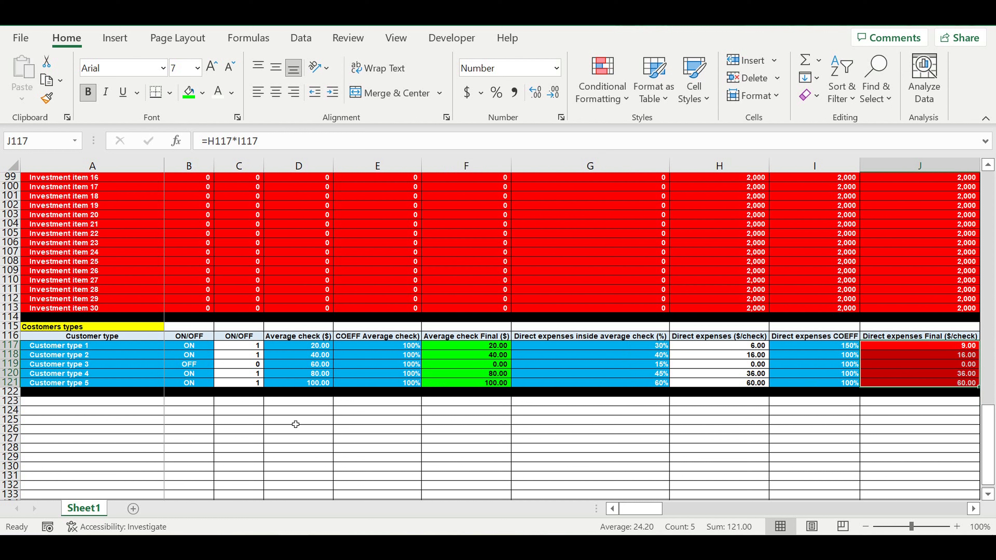
click(254, 406)
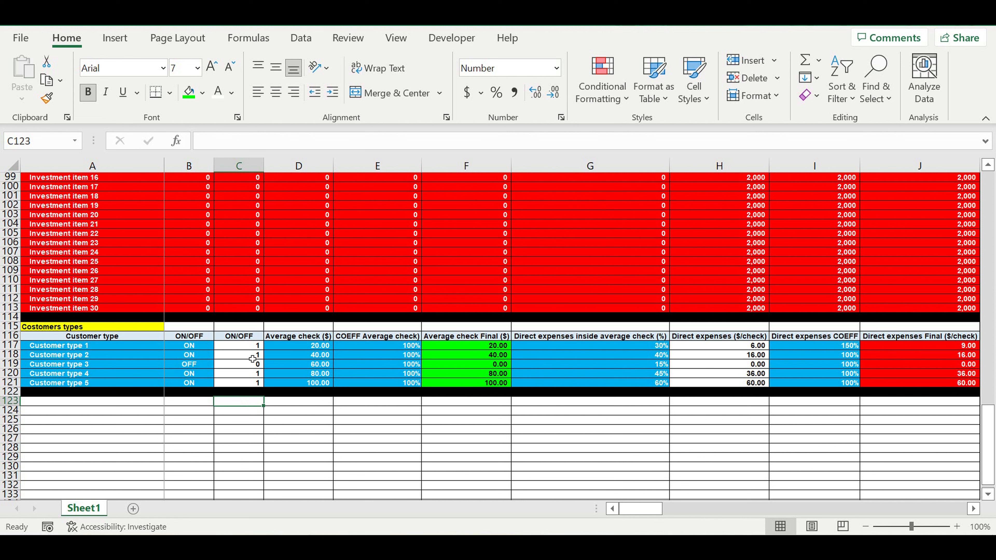
Switch Customer type 3 to ON in B119
click(189, 364)
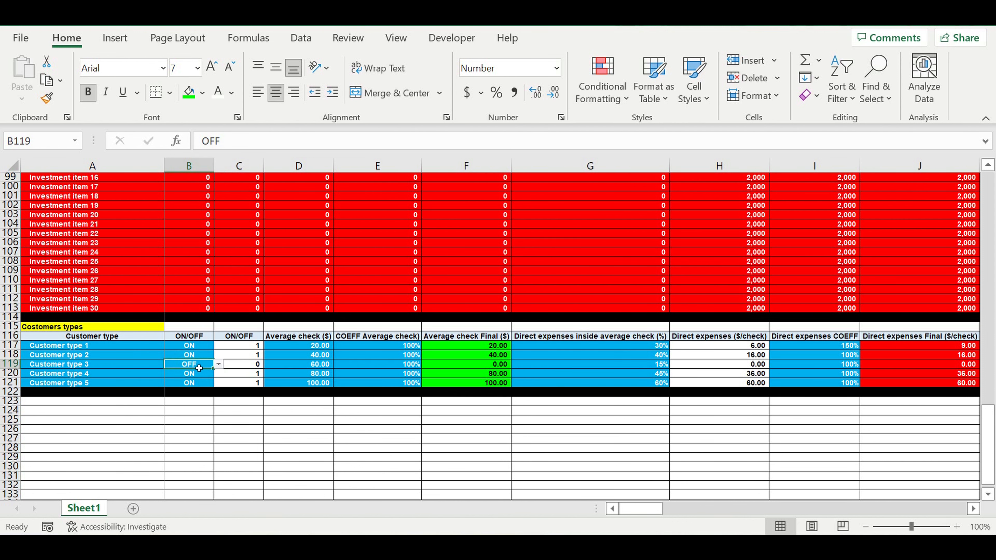
click(219, 365)
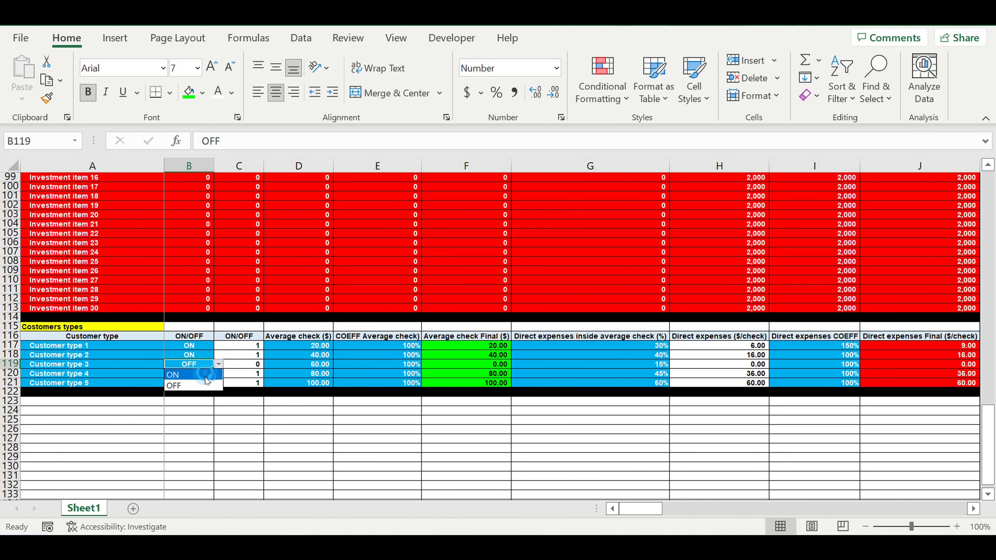
click(188, 374)
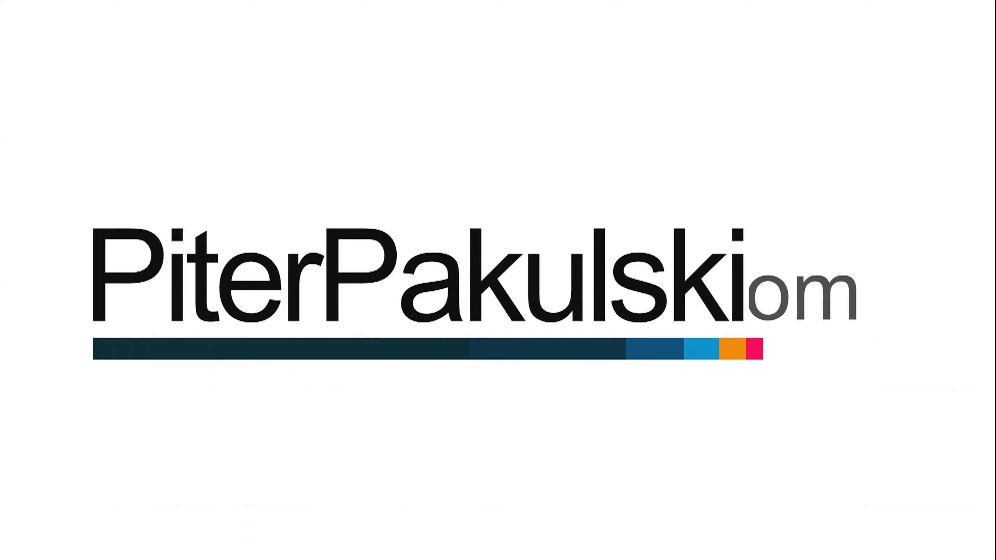